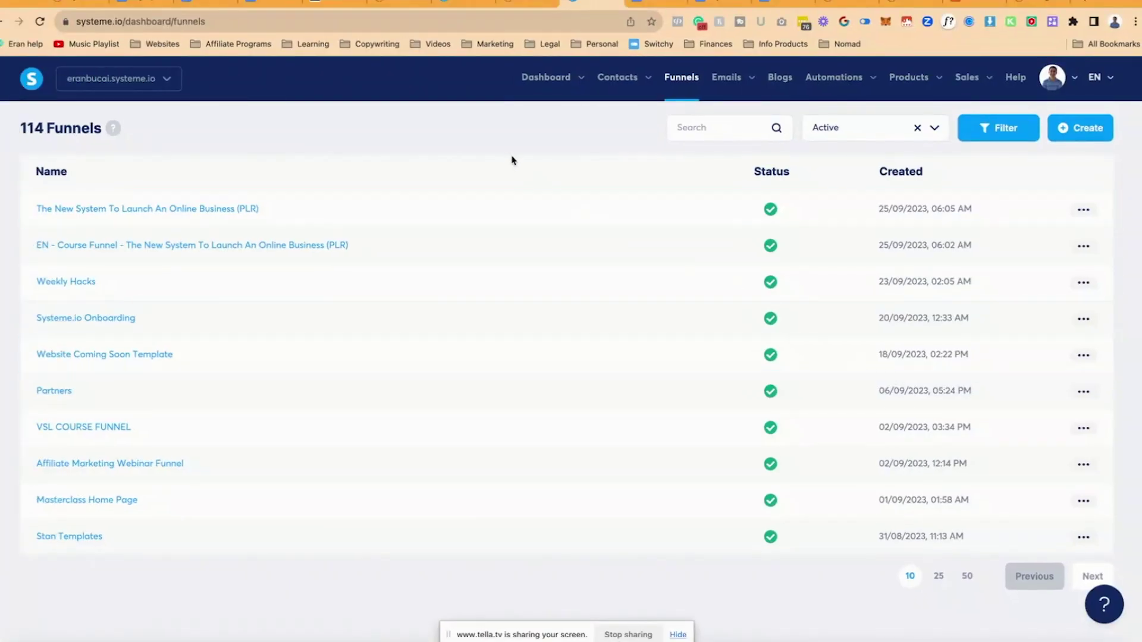
Create a new custom funnel named Canva Test.
left_click(1080, 128)
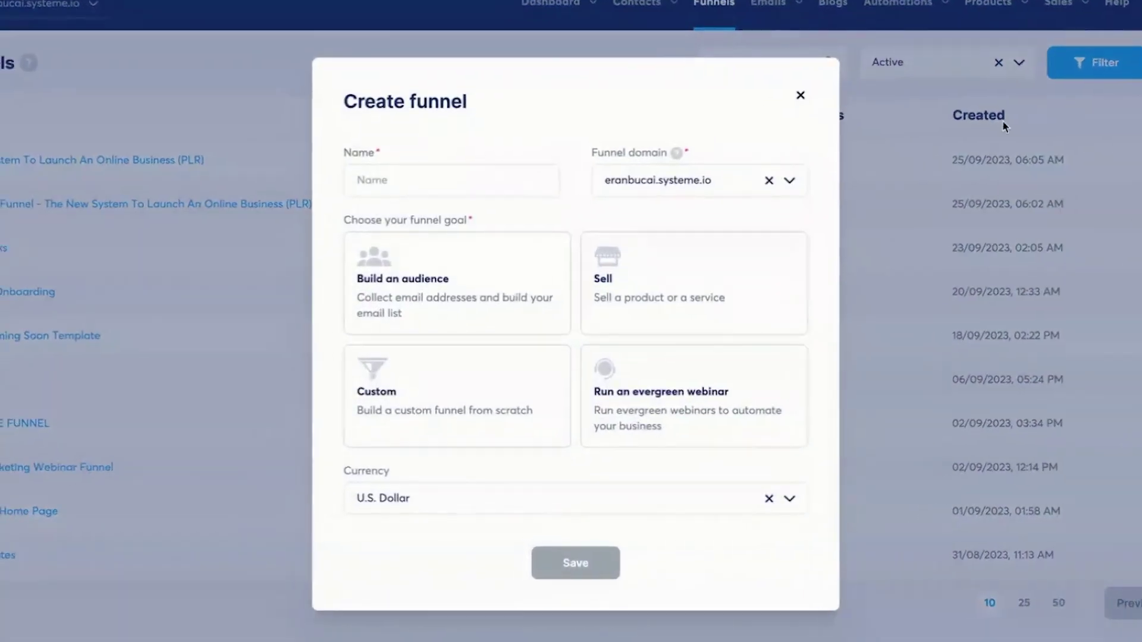
left_click(492, 180)
type("Canva Test")
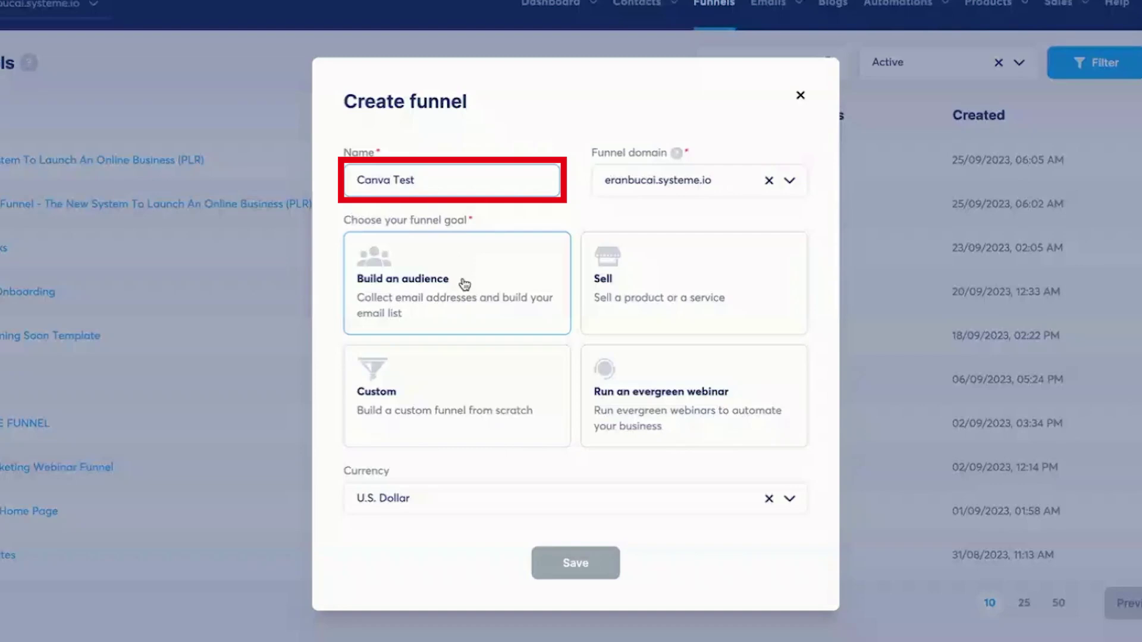
left_click(393, 429)
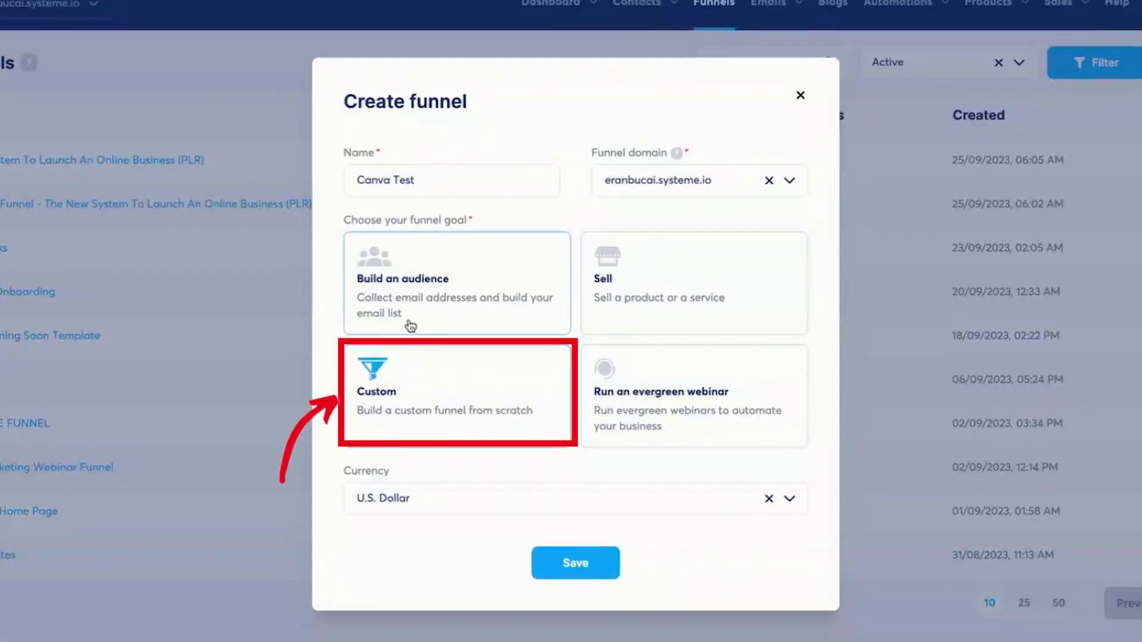
left_click(587, 570)
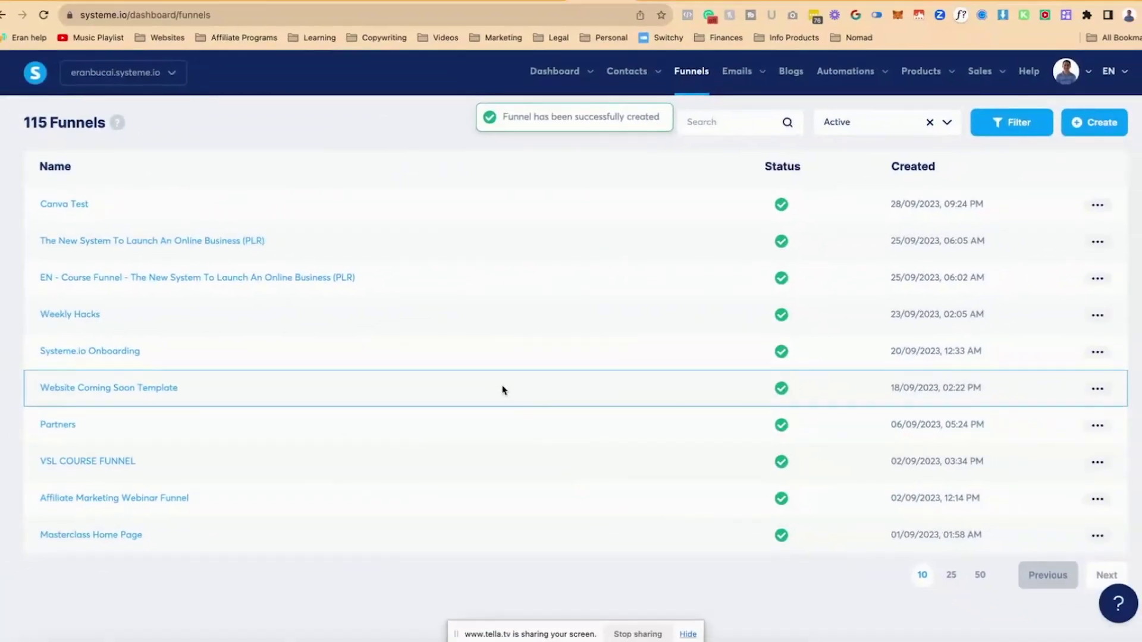
Add a squeeze-page step called Canva landing page test and pick the first template.
left_click(69, 205)
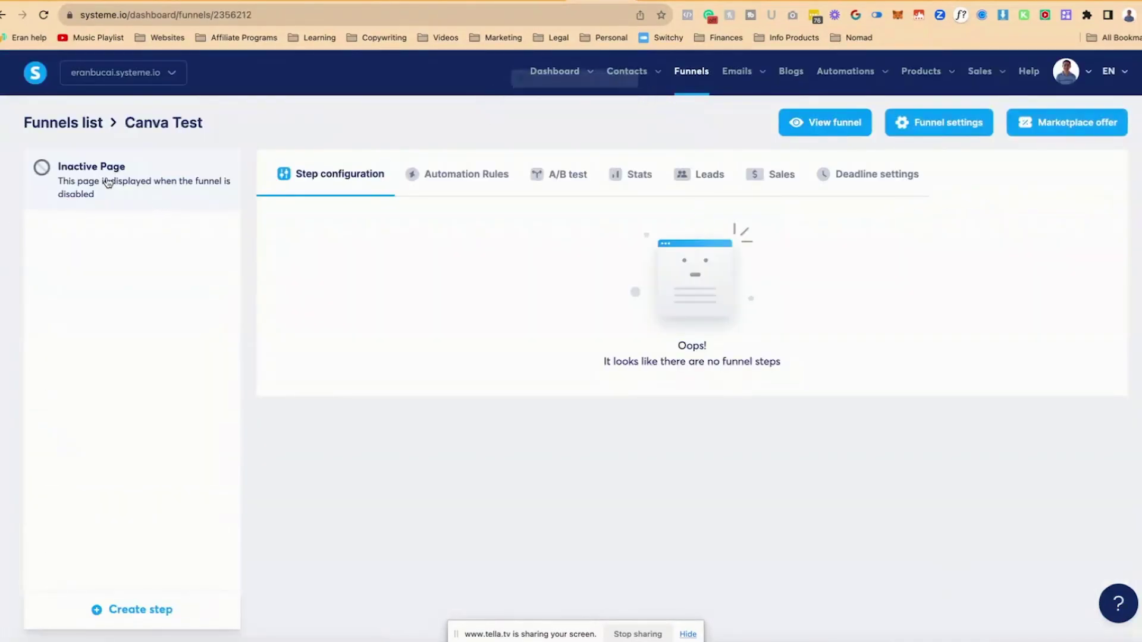
left_click(127, 609)
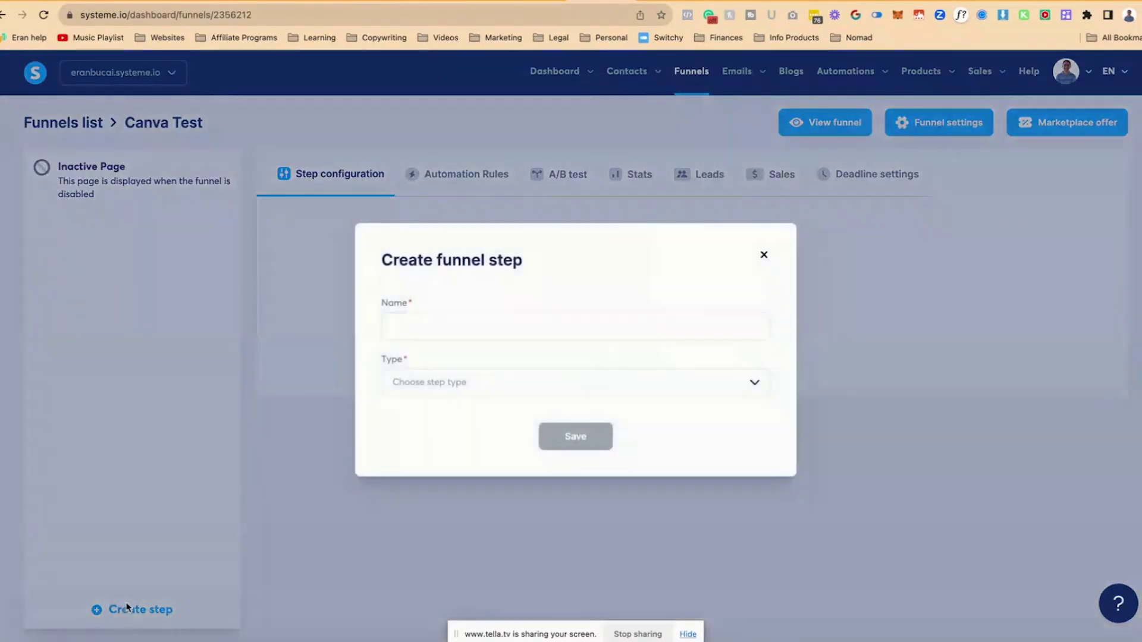
left_click(469, 314)
type("La")
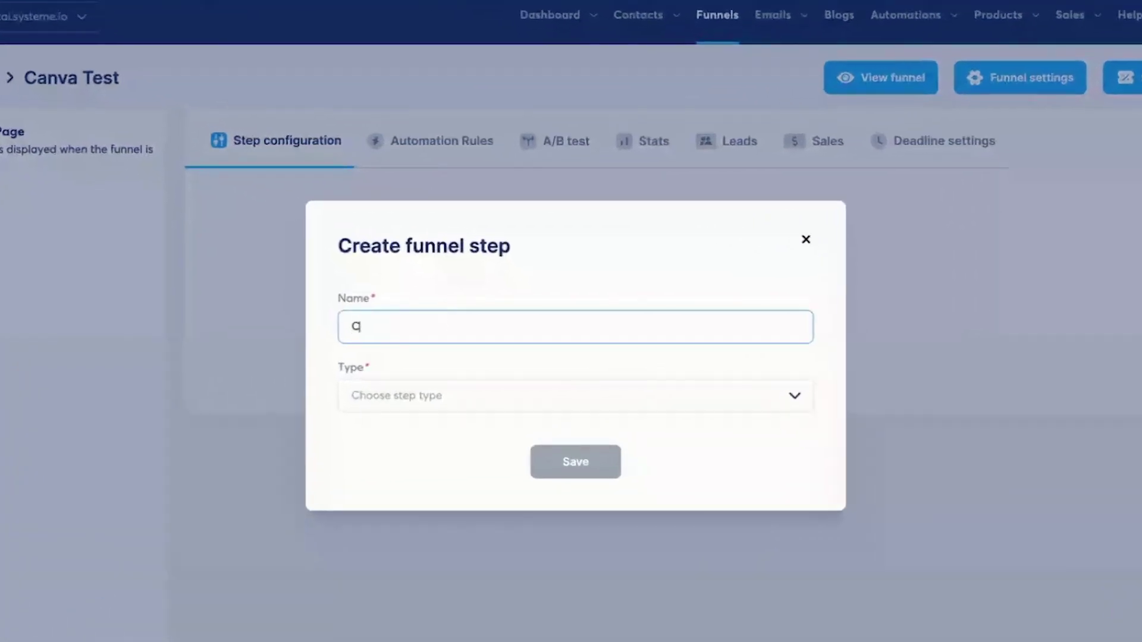
type("est")
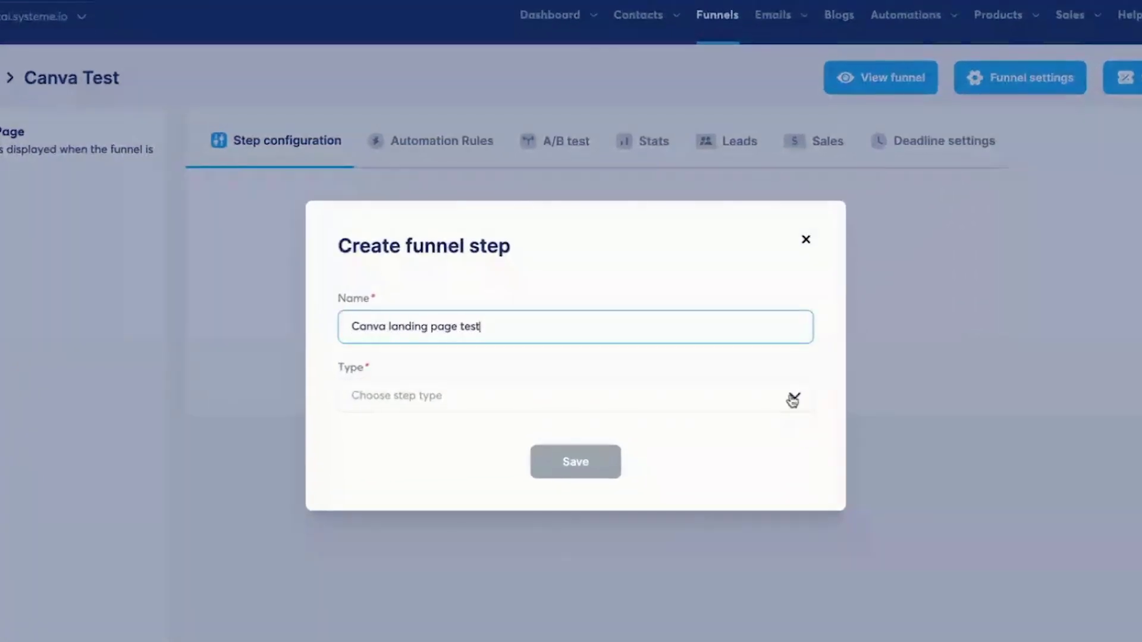
left_click(793, 396)
left_click(616, 452)
left_click(576, 462)
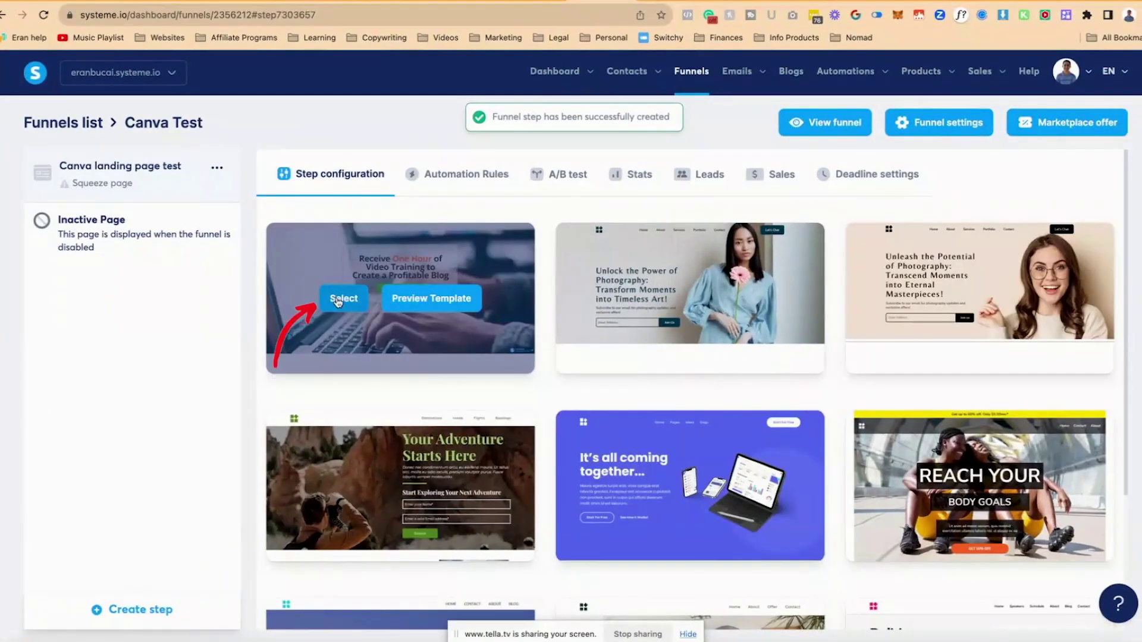
left_click(344, 298)
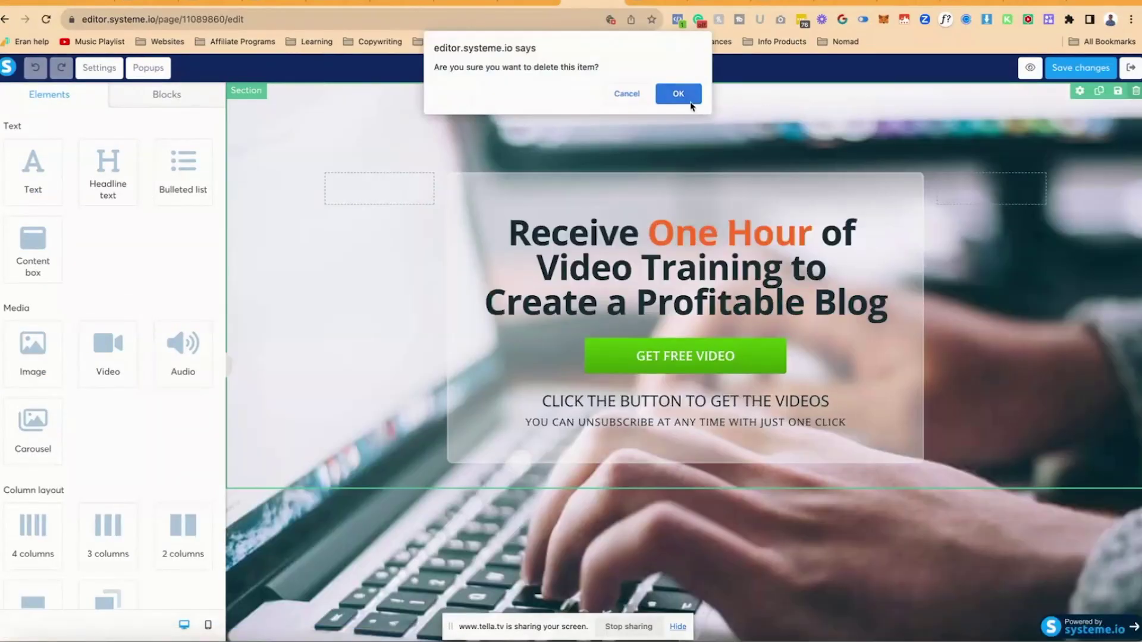
Delete the template's headline section and remove the page background image, leaving it blank.
left_click(678, 94)
left_click(99, 67)
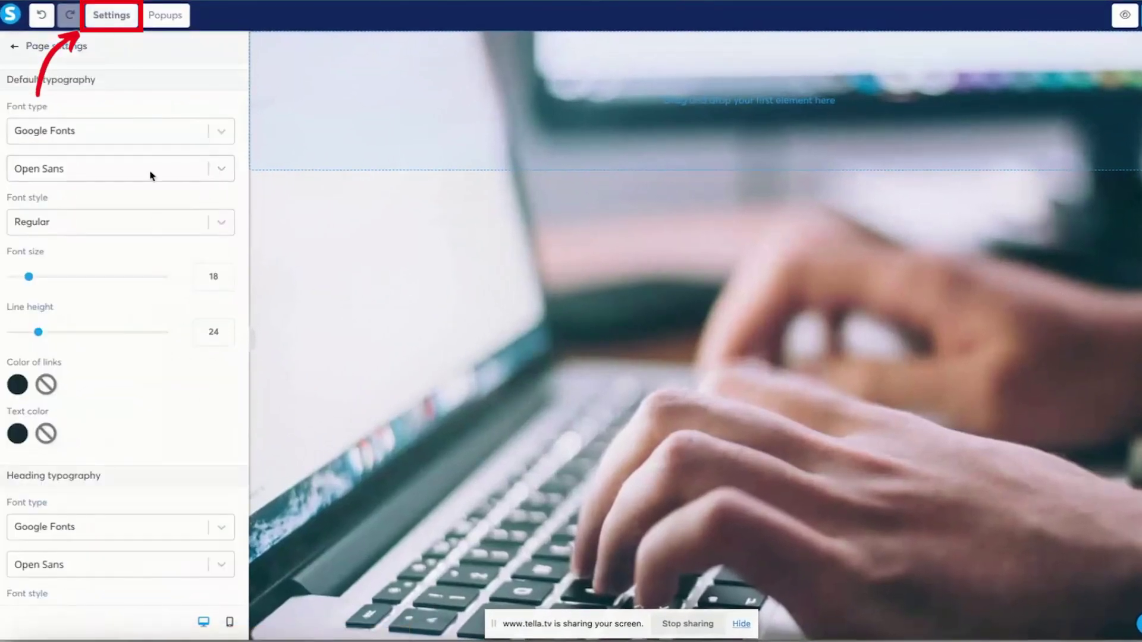
scroll(186, 331, "down", 9)
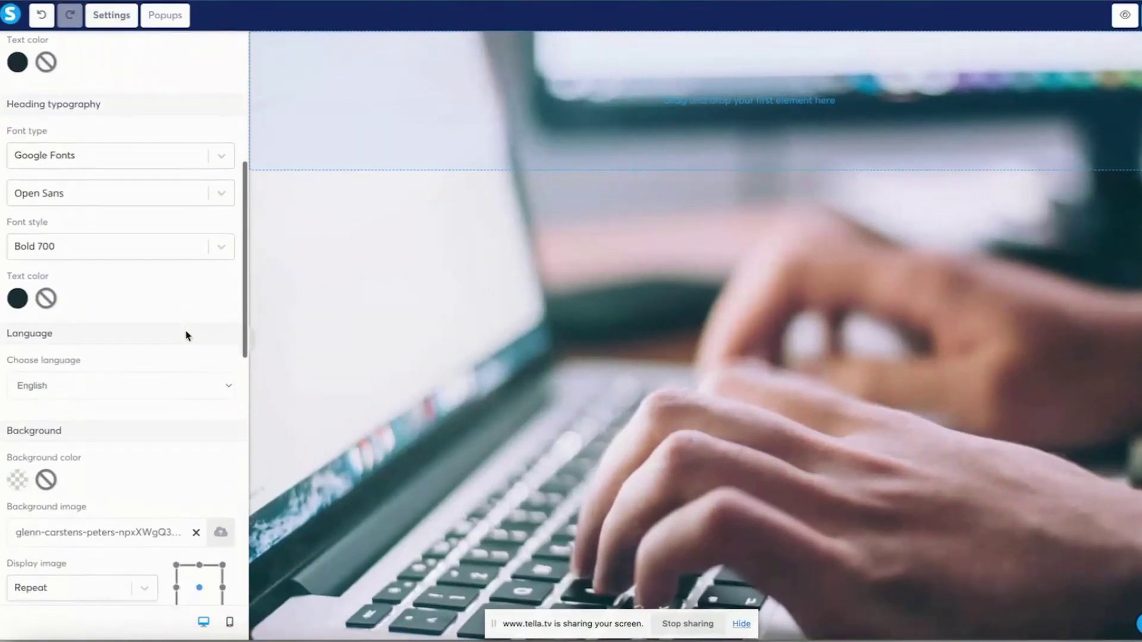
left_click(196, 390)
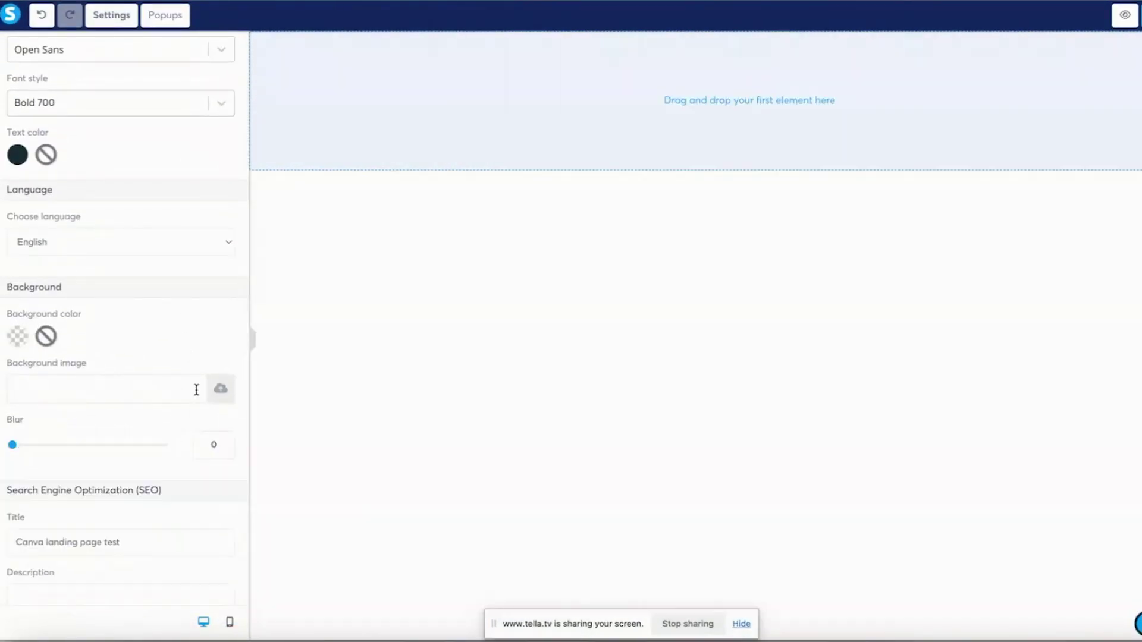
left_click(399, 334)
scroll(143, 253, "up", 3)
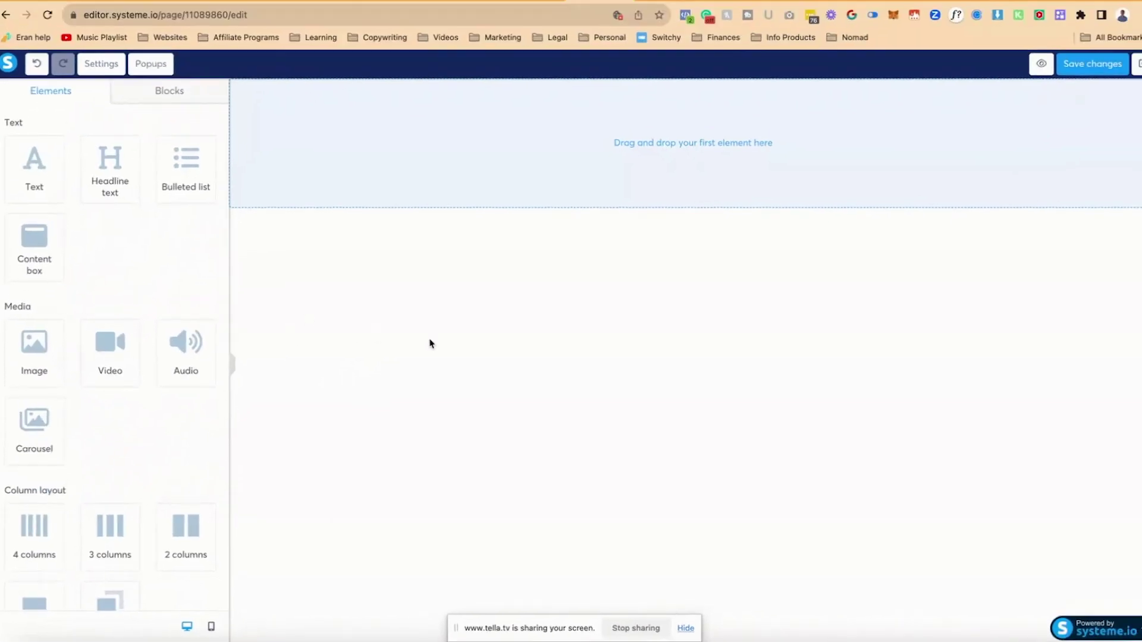
key("ctrl+Tab")
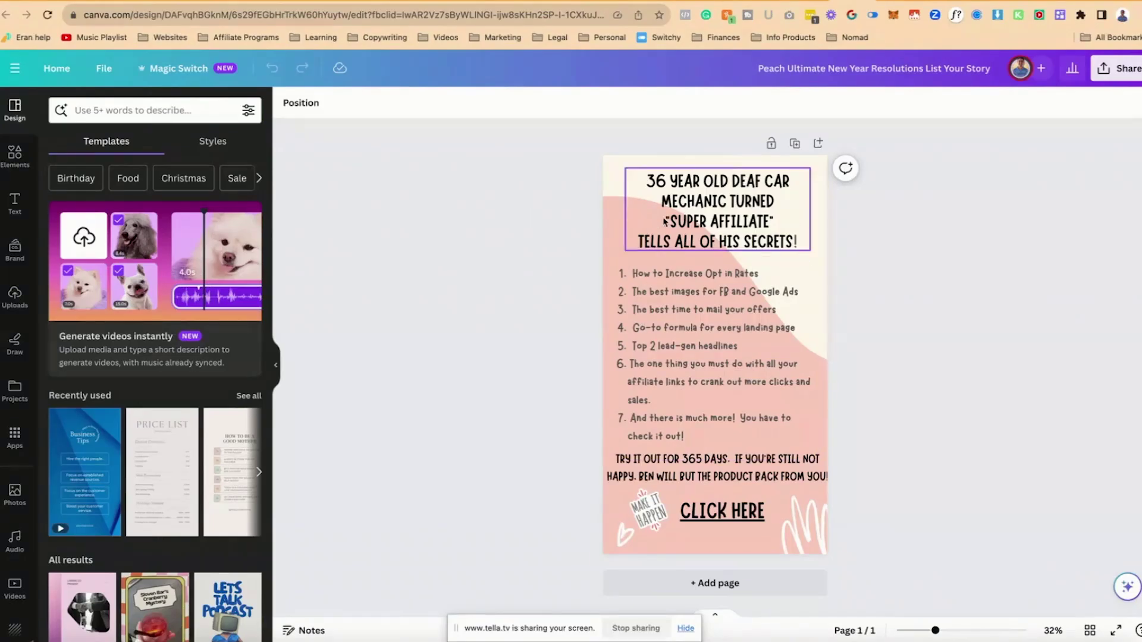
Inspect the mock-up's text boxes and stickers, then duplicate the page as Page 2.
left_click(714, 220)
left_click(536, 219)
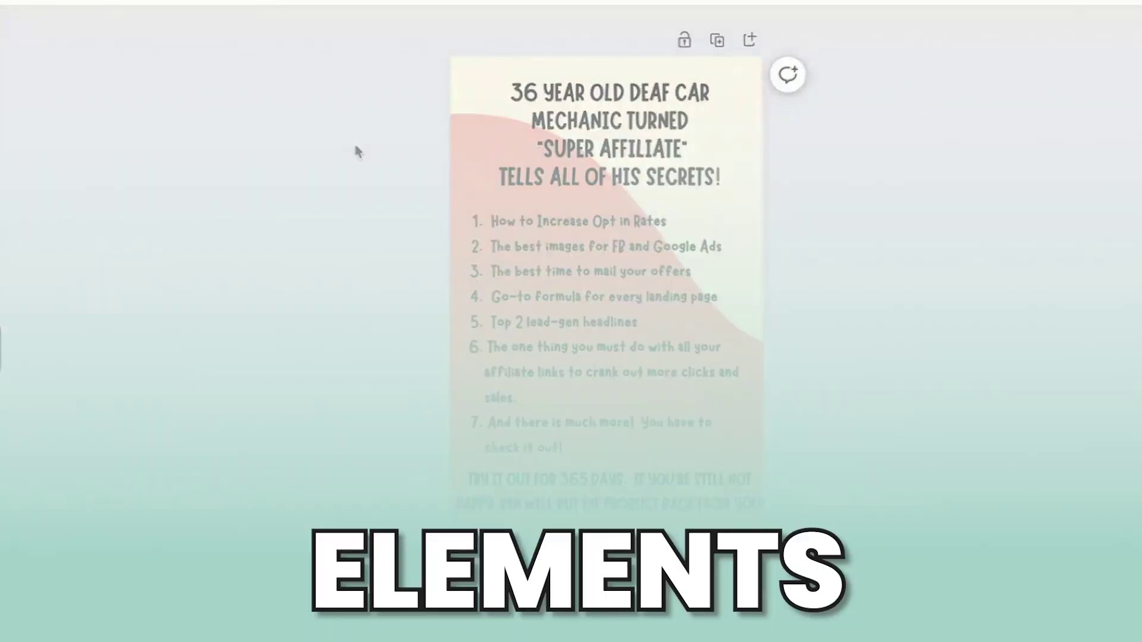
left_click(694, 138)
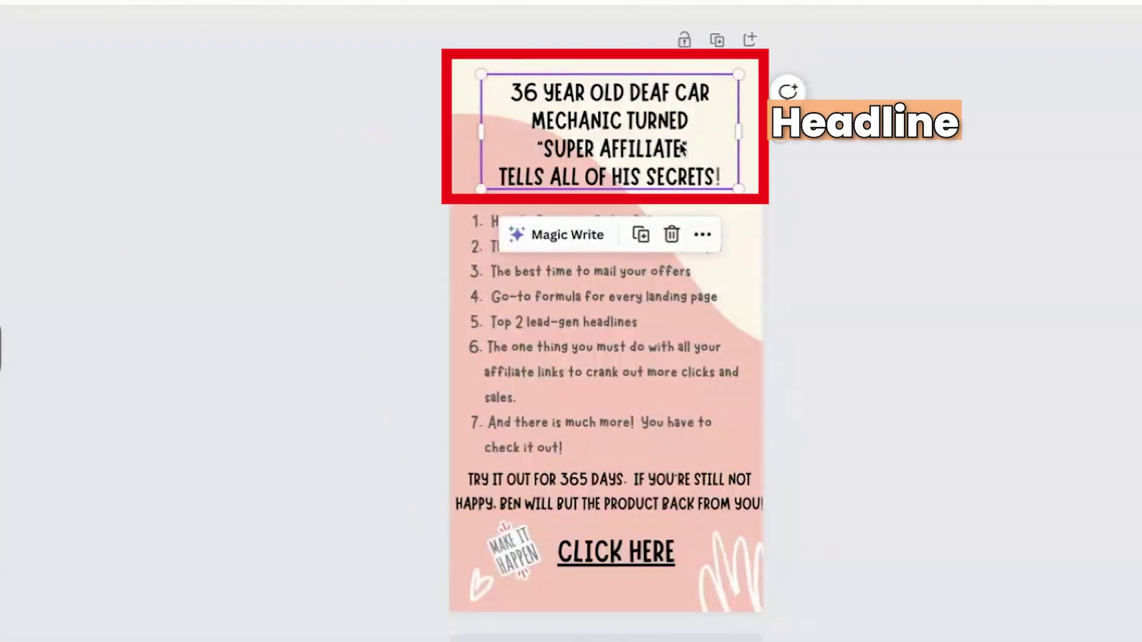
left_click(545, 317)
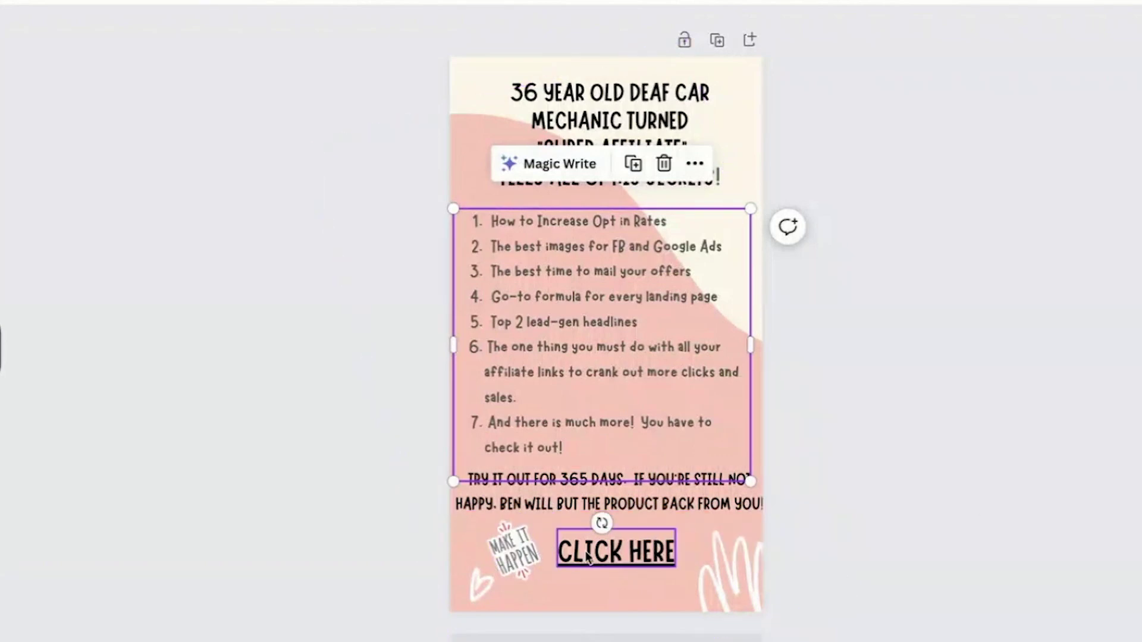
left_click(521, 557)
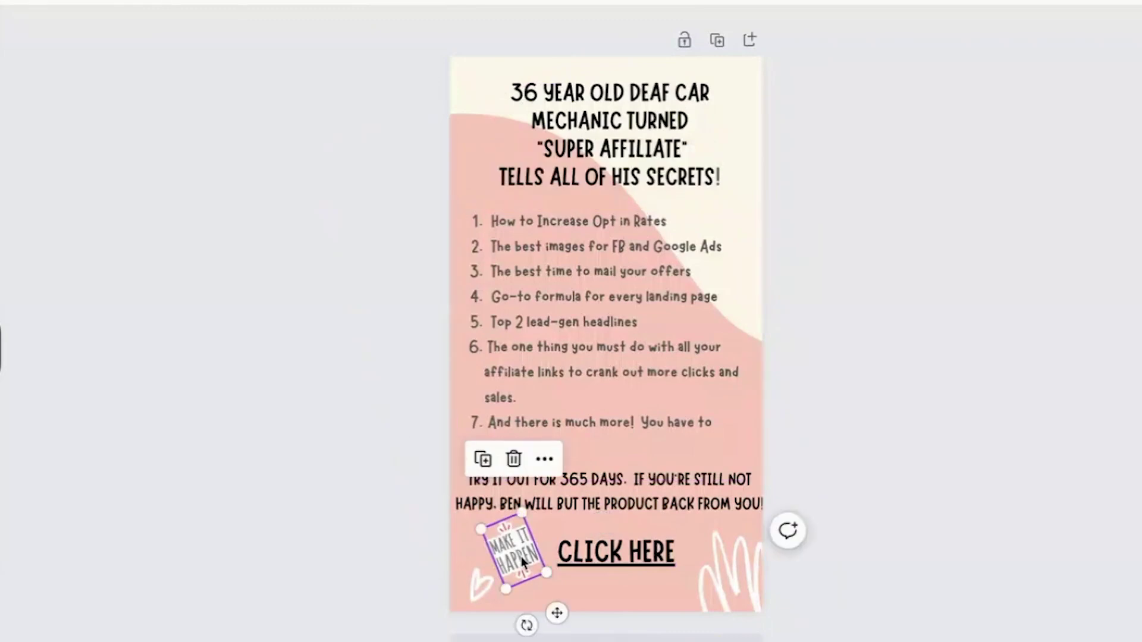
left_click(702, 571)
left_click(480, 589)
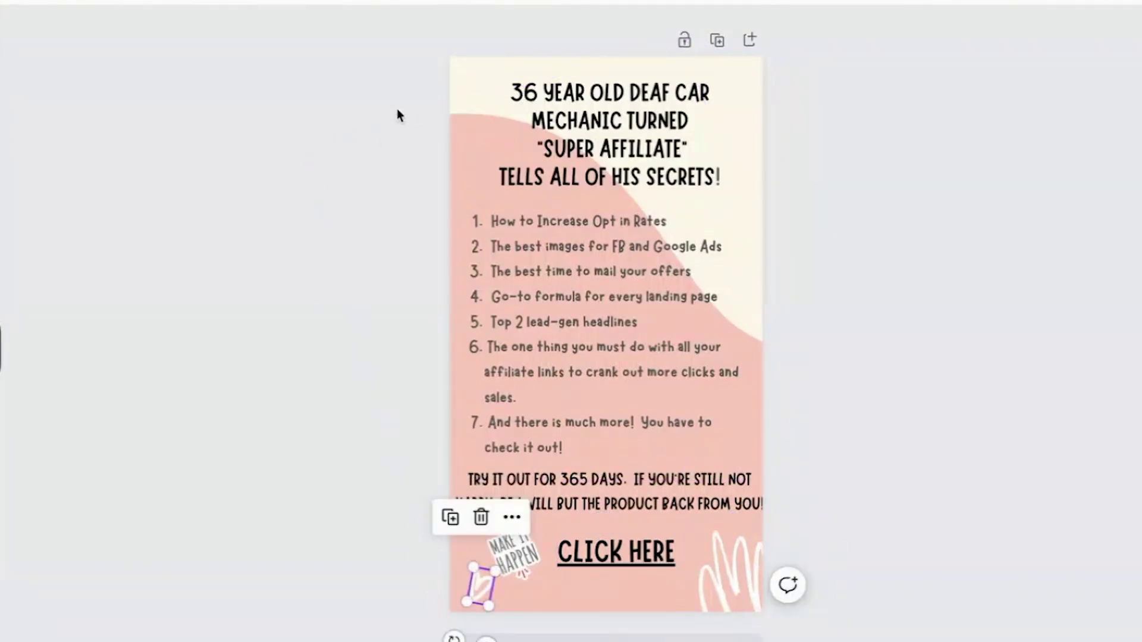
left_click(712, 43)
On Page 2, delete the headline, numbered list, guarantee text, MAKE IT HAPPEN sticker and CLICK HERE text.
left_click_drag(473, 86, 716, 589)
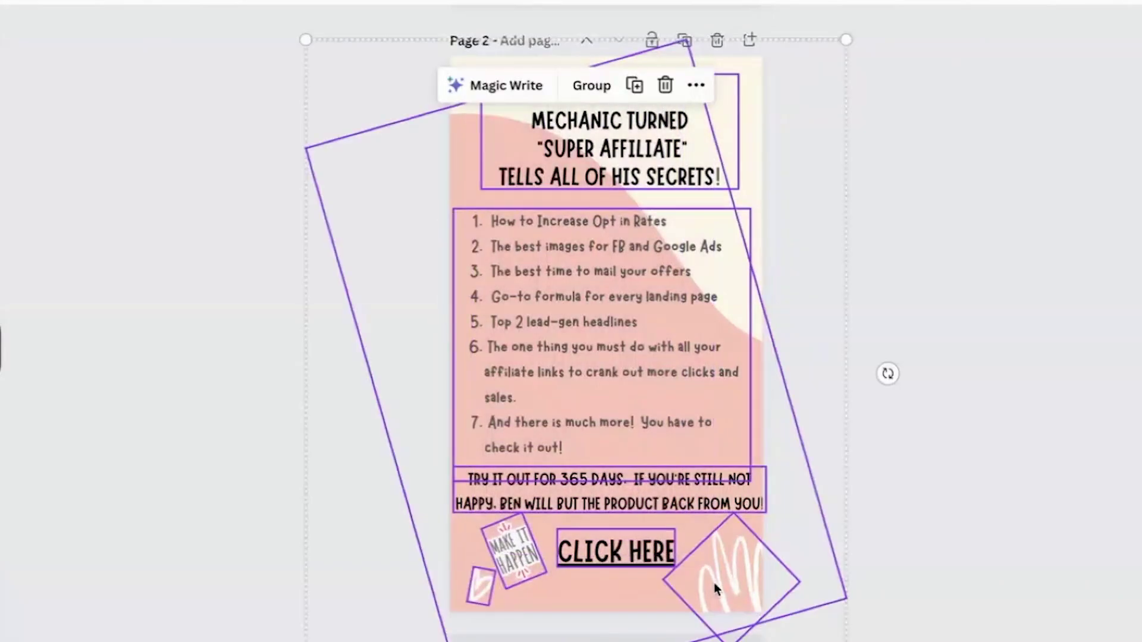
left_click(605, 163)
key("Delete")
left_click(595, 321)
key("Delete")
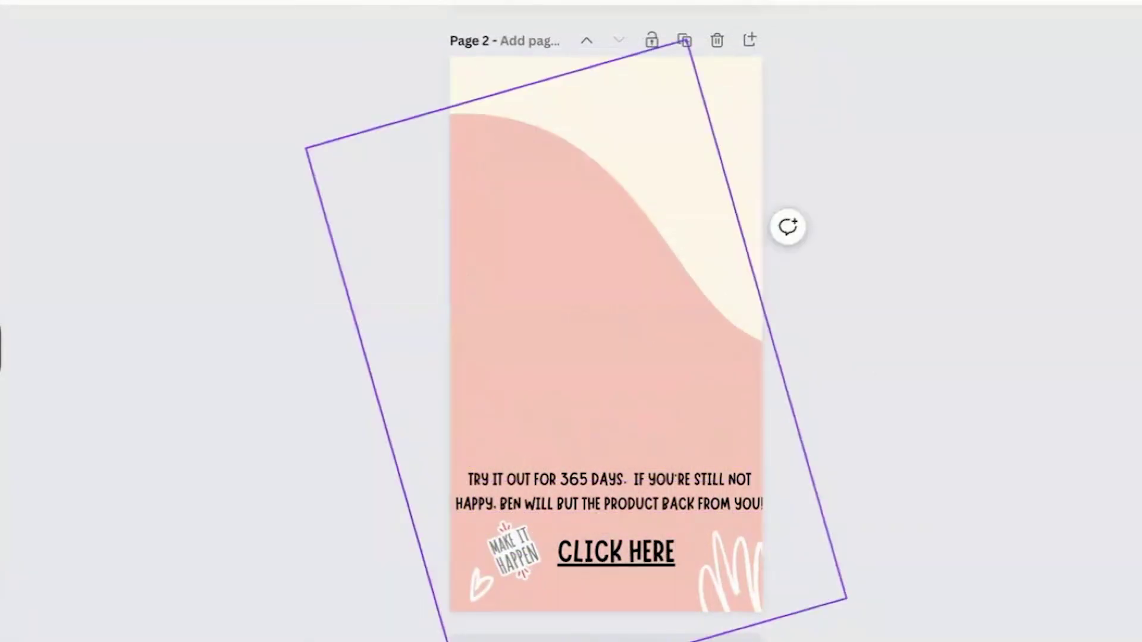
left_click(580, 481)
key("Delete")
left_click(513, 550)
key("Delete")
left_click(616, 552)
key("Delete")
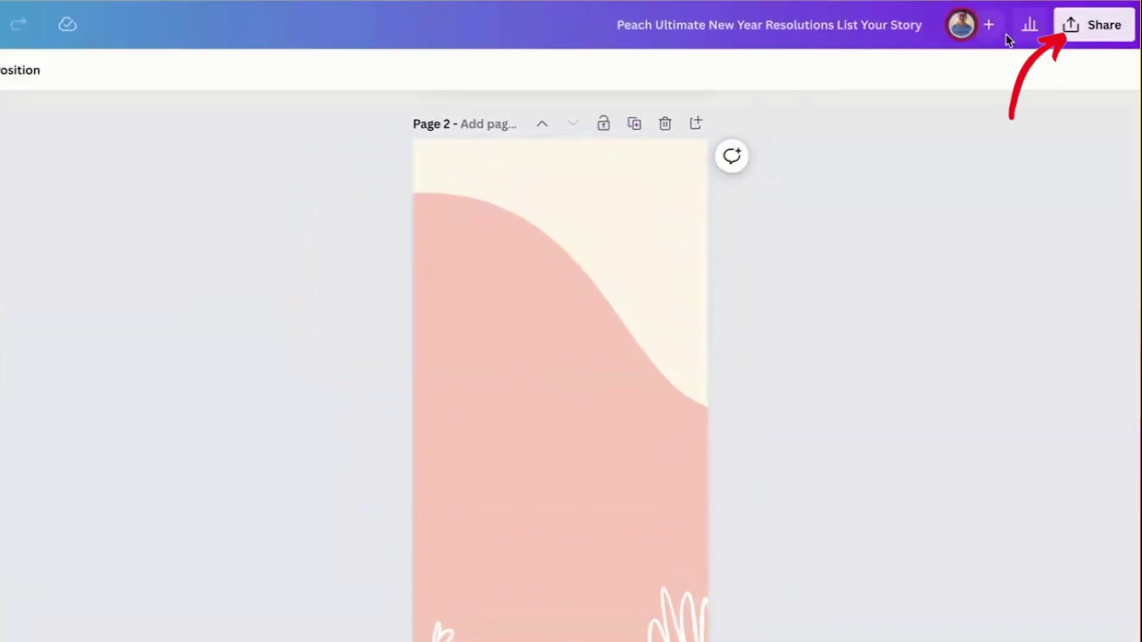
Download only Page 2 of the design as a PNG.
left_click(1108, 26)
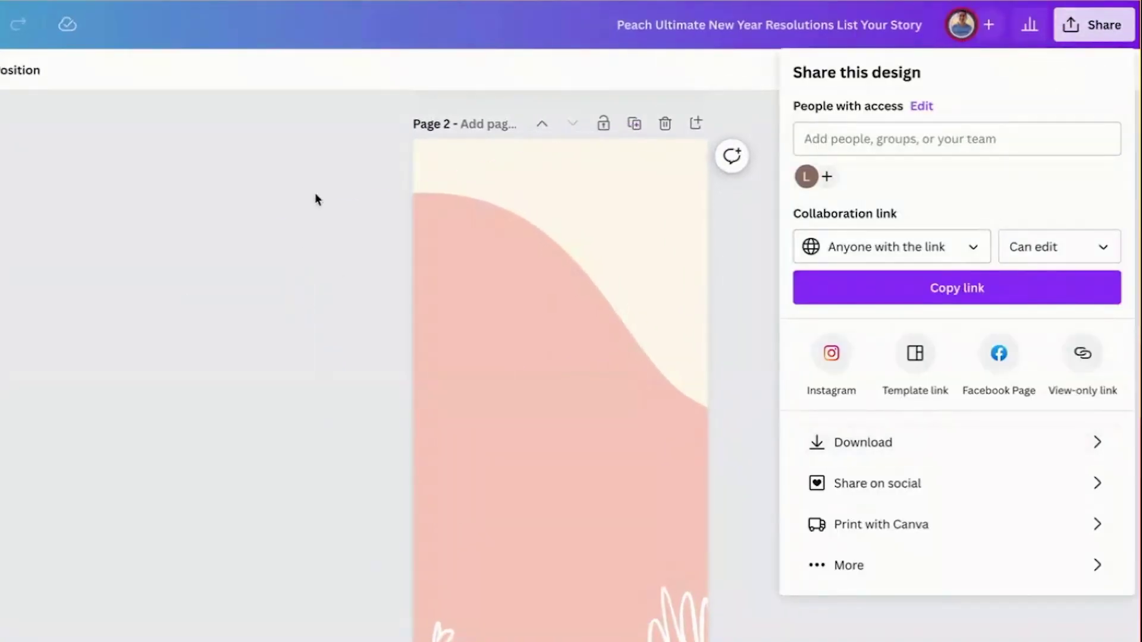
left_click(981, 449)
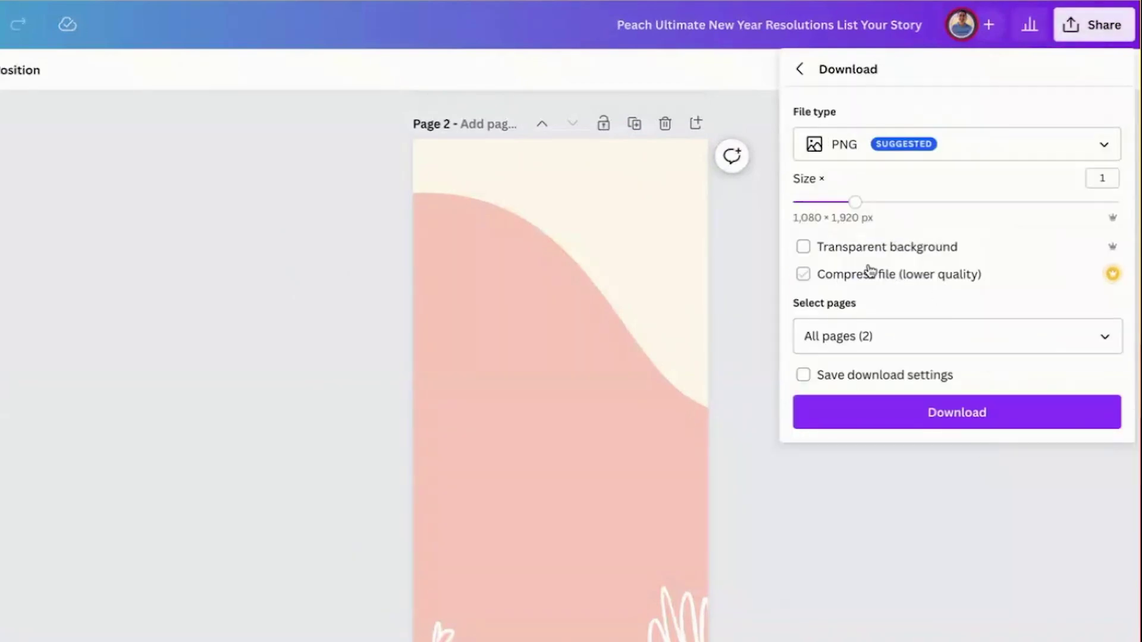
left_click(951, 336)
left_click(1104, 384)
left_click(1104, 435)
left_click(1104, 434)
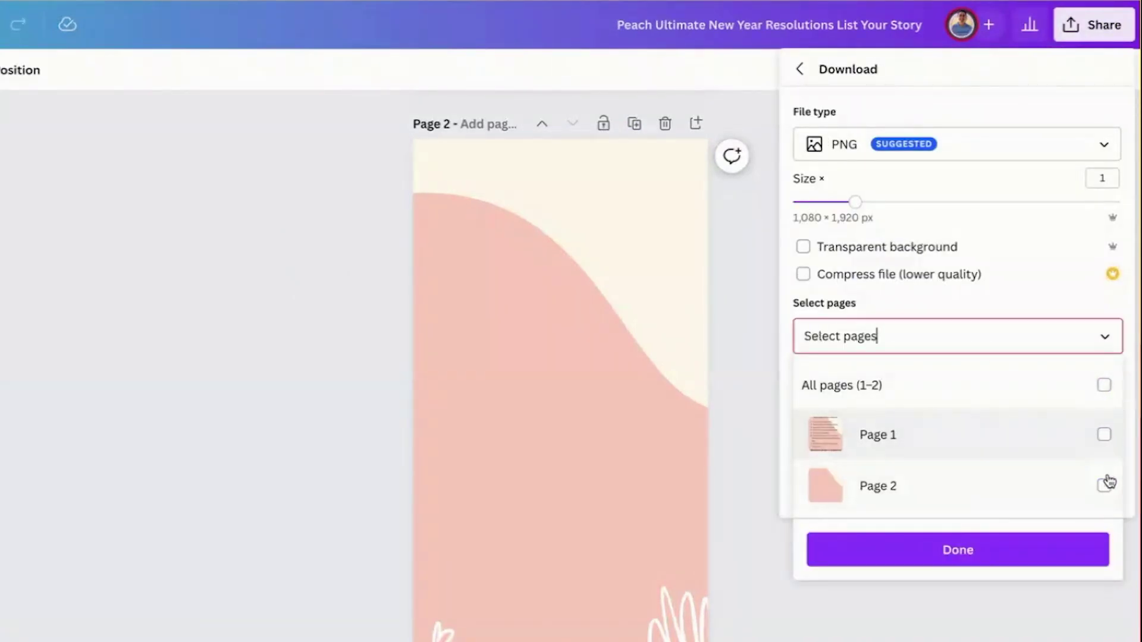
left_click(1104, 485)
left_click(1029, 551)
left_click(933, 429)
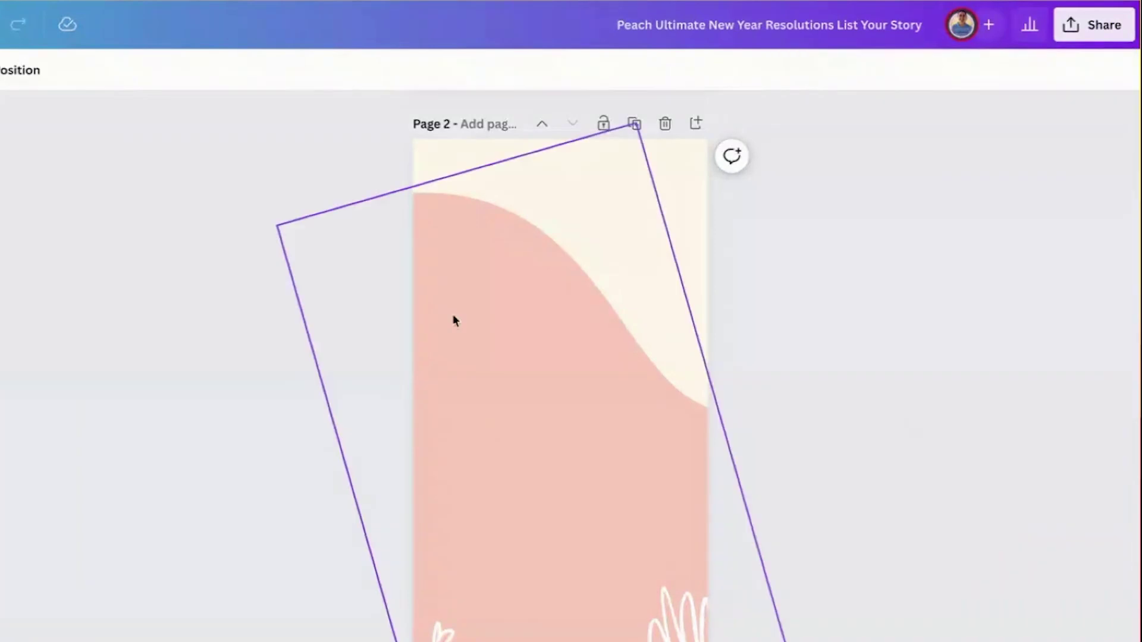
Add a headline element and paste the Canva headline into it.
left_click(674, 214)
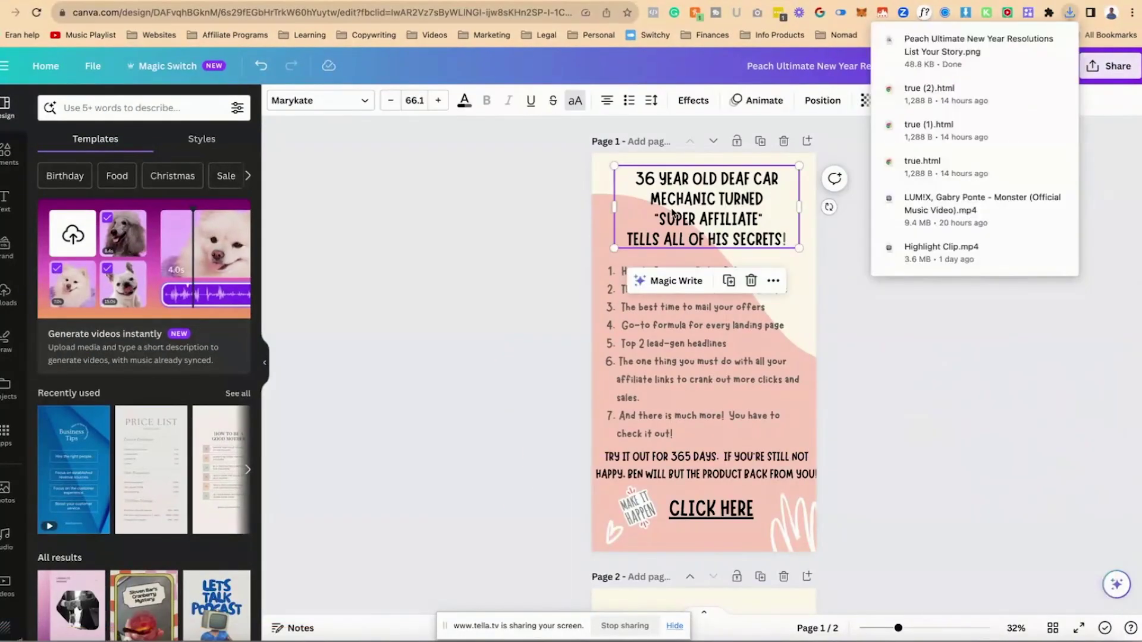
double_click(686, 210)
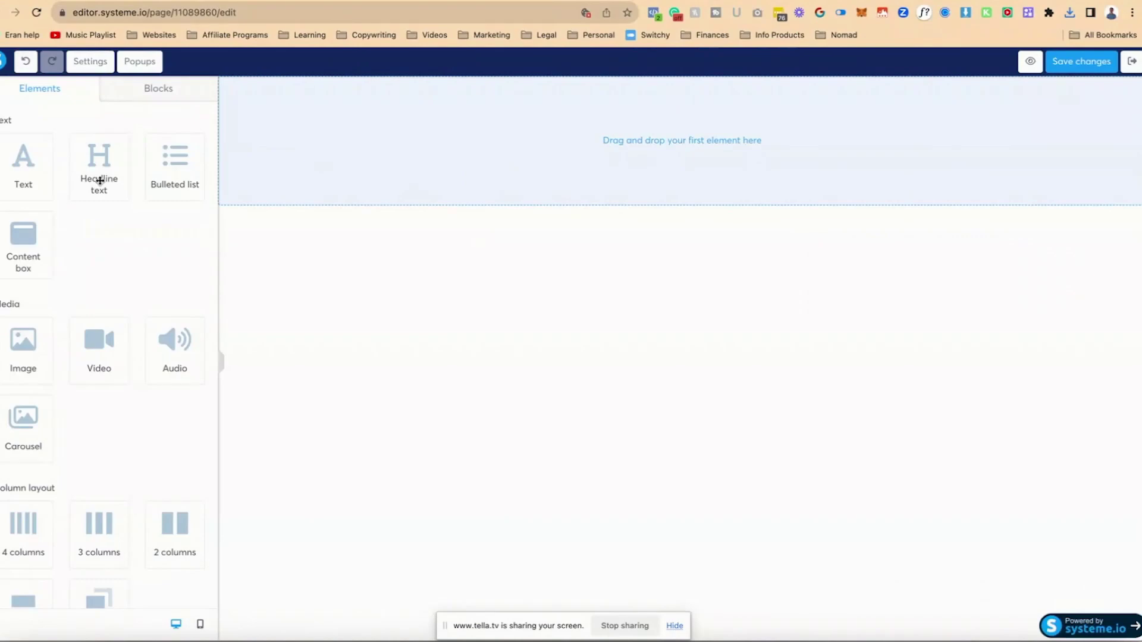
left_click_drag(100, 181, 459, 153)
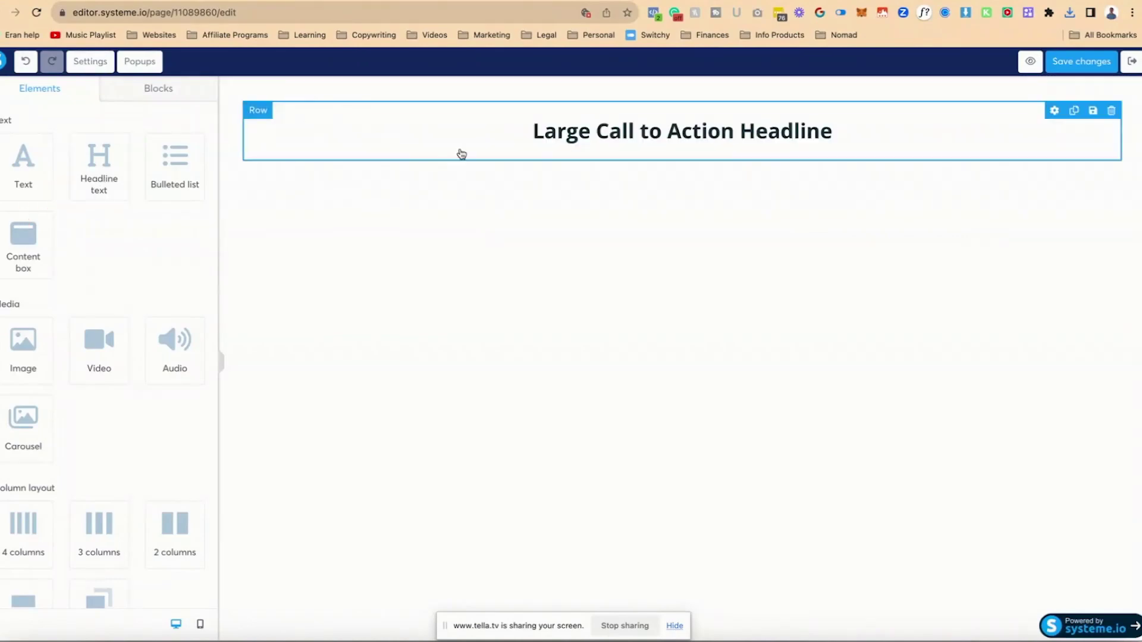
left_click(459, 153)
key("ctrl+a")
key("ctrl+v")
left_click(553, 207)
Add a text element below the headline holding the pasted seven-tip list.
left_click_drag(23, 162, 664, 181)
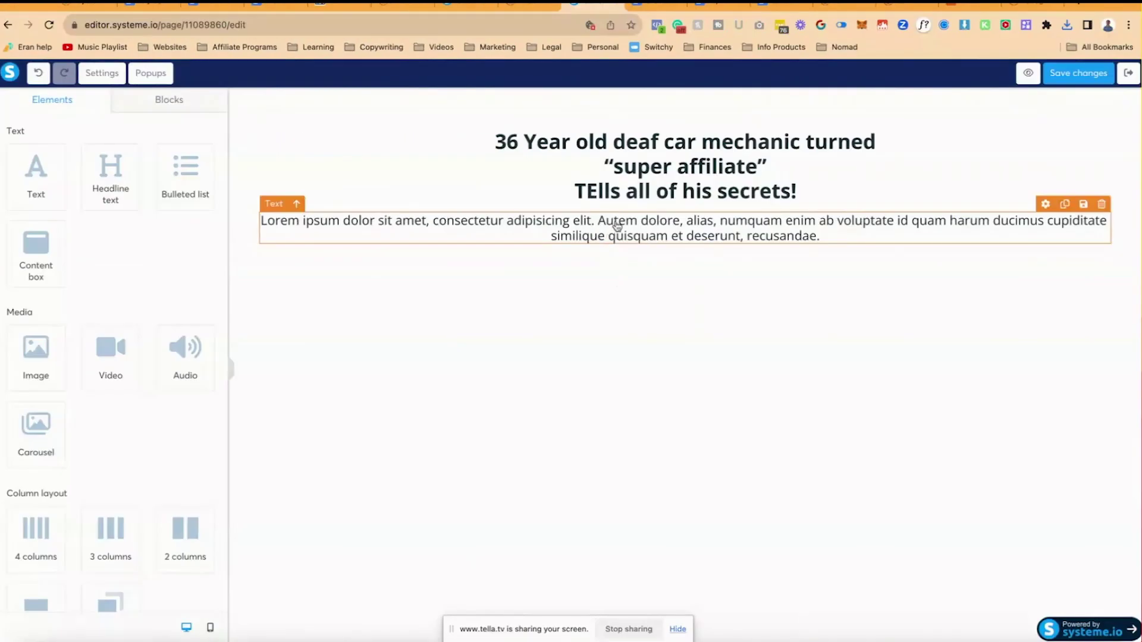
left_click(617, 225)
key("ctrl+a")
key("ctrl+v")
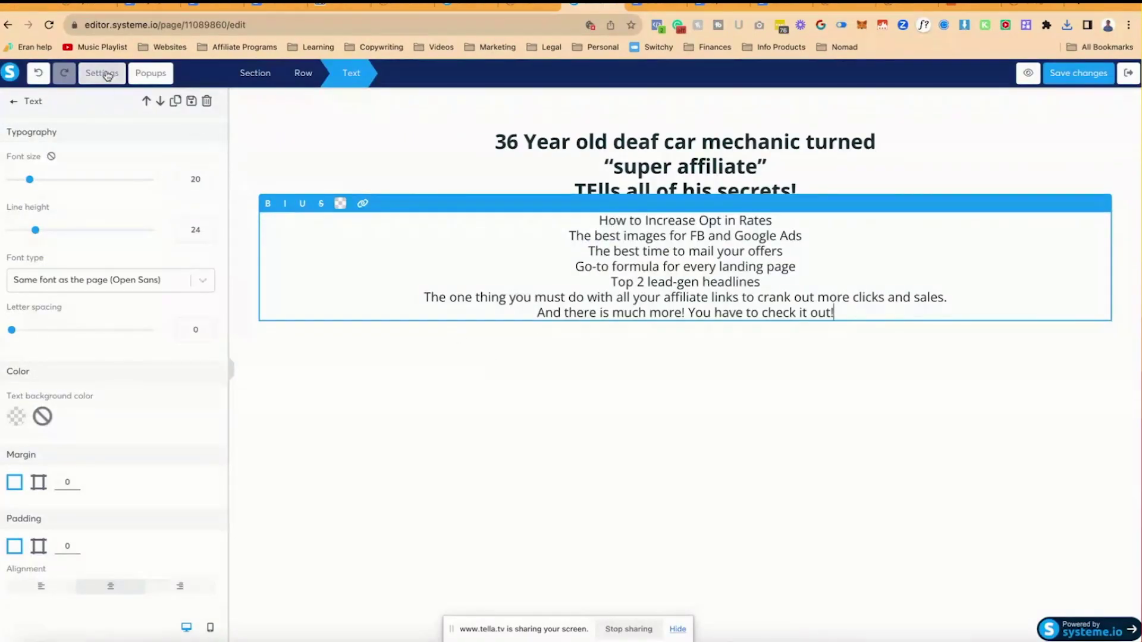
Number the tips 1. through 7. at the start of each line.
left_click(571, 231)
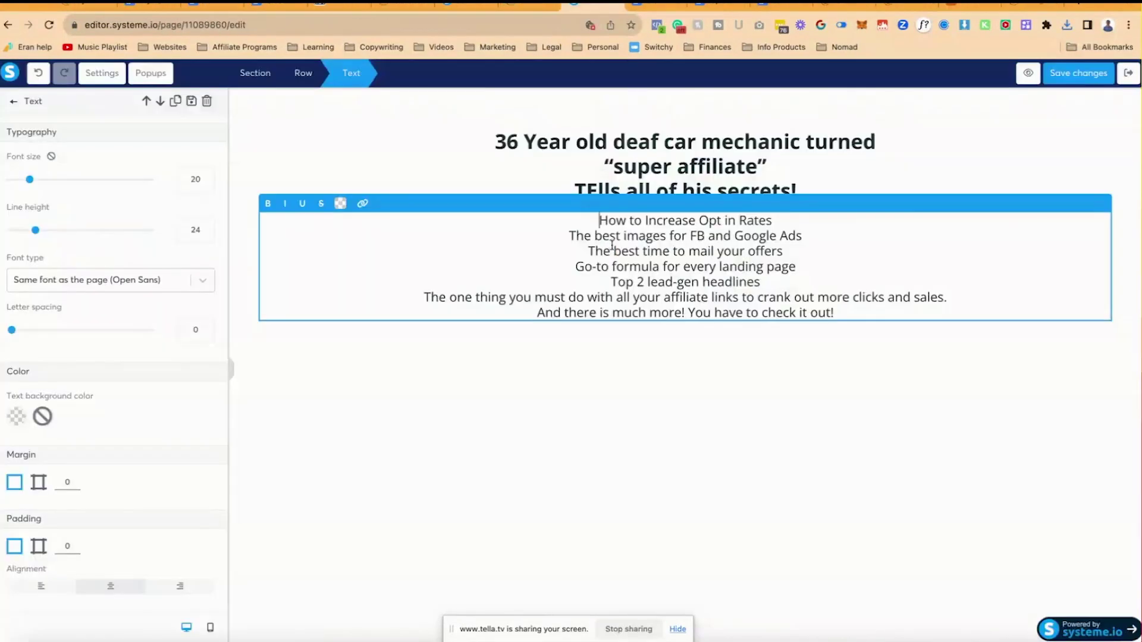
type("1.How to Increase Opt in Rates")
left_click(595, 236)
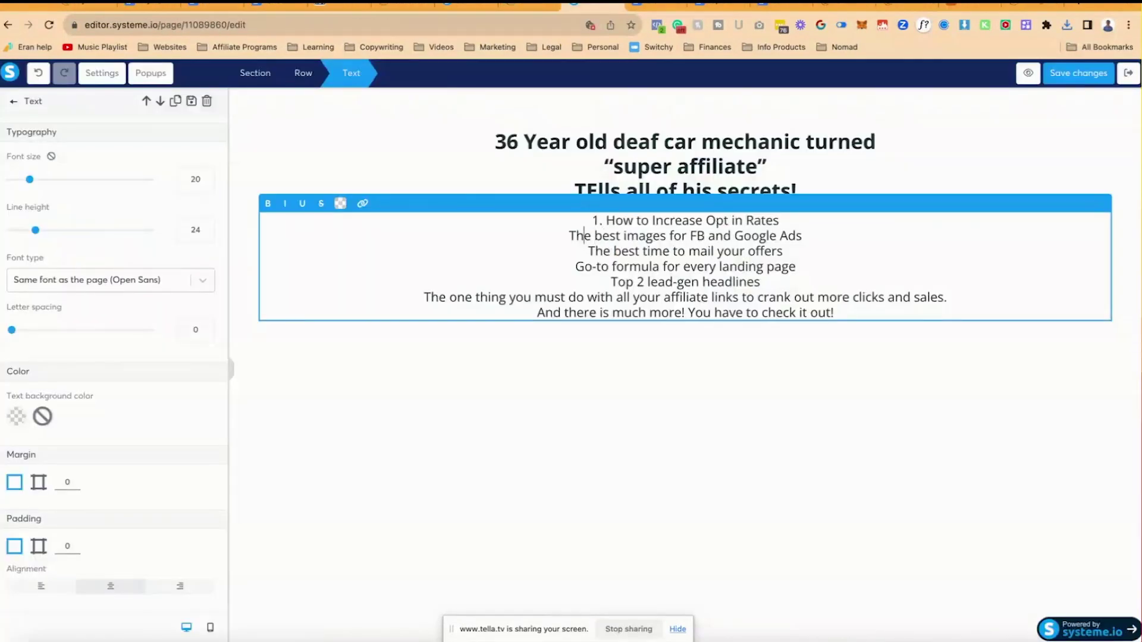
left_click(569, 235)
type("2.")
left_click(588, 251)
type("3.")
left_click(576, 267)
type("4.")
left_click(611, 282)
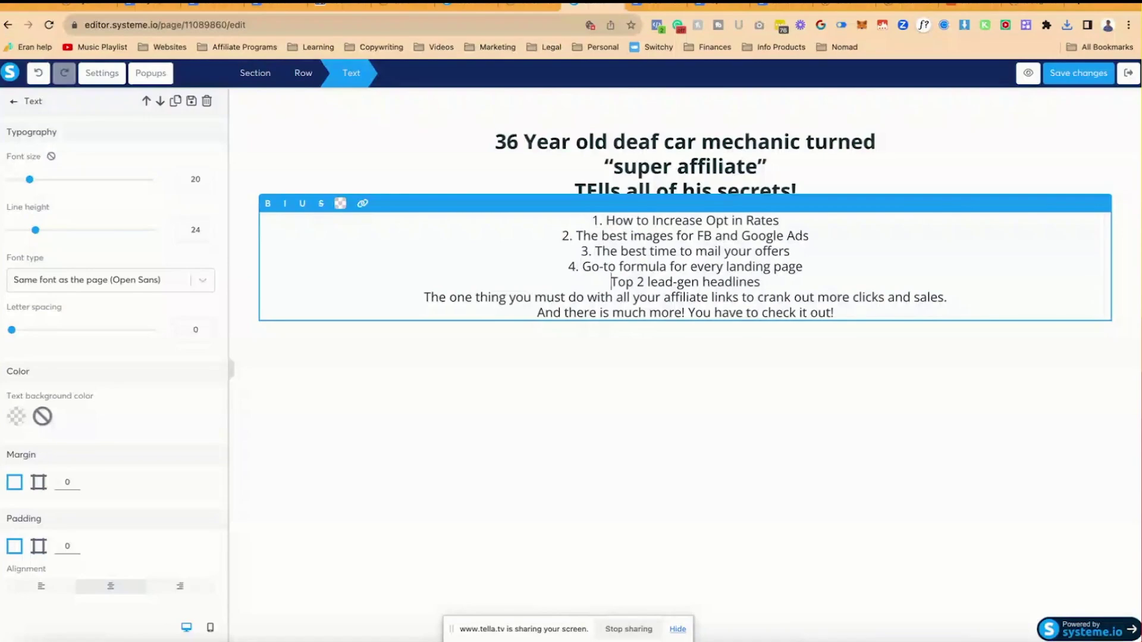
type("5.")
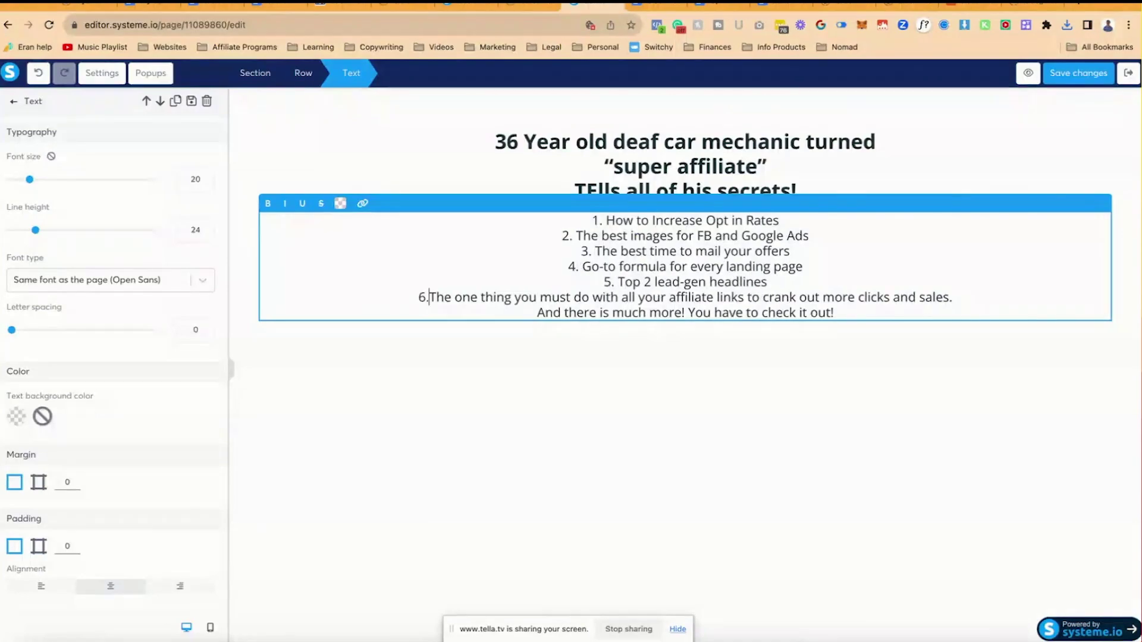
type("7.")
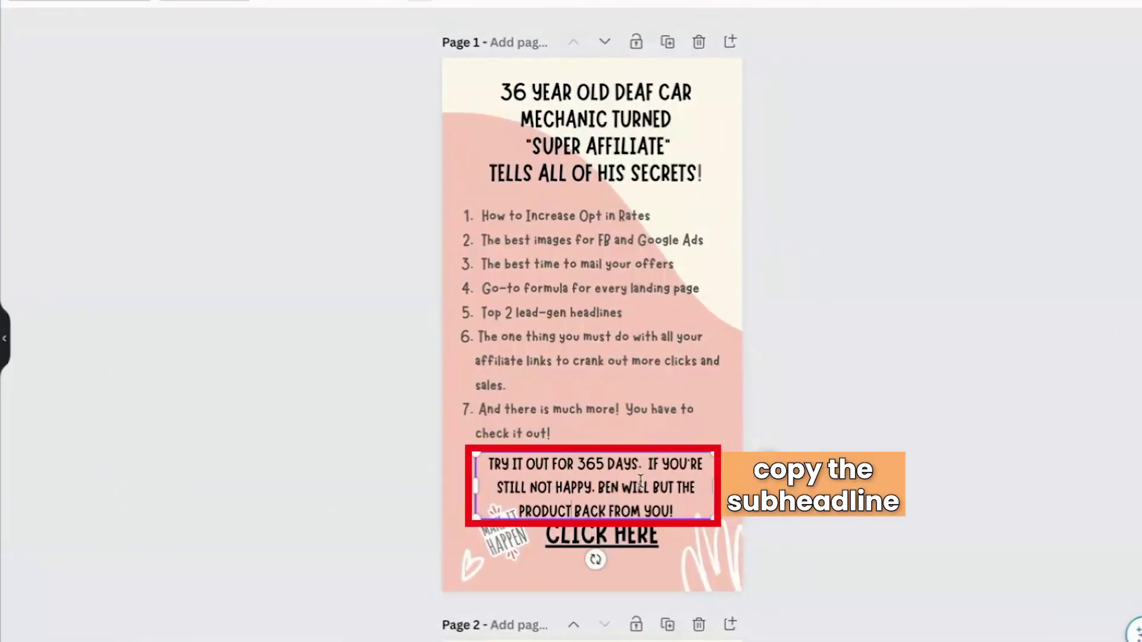
Add a text block below the list containing the pasted 365-day guarantee line.
key("ctrl+a")
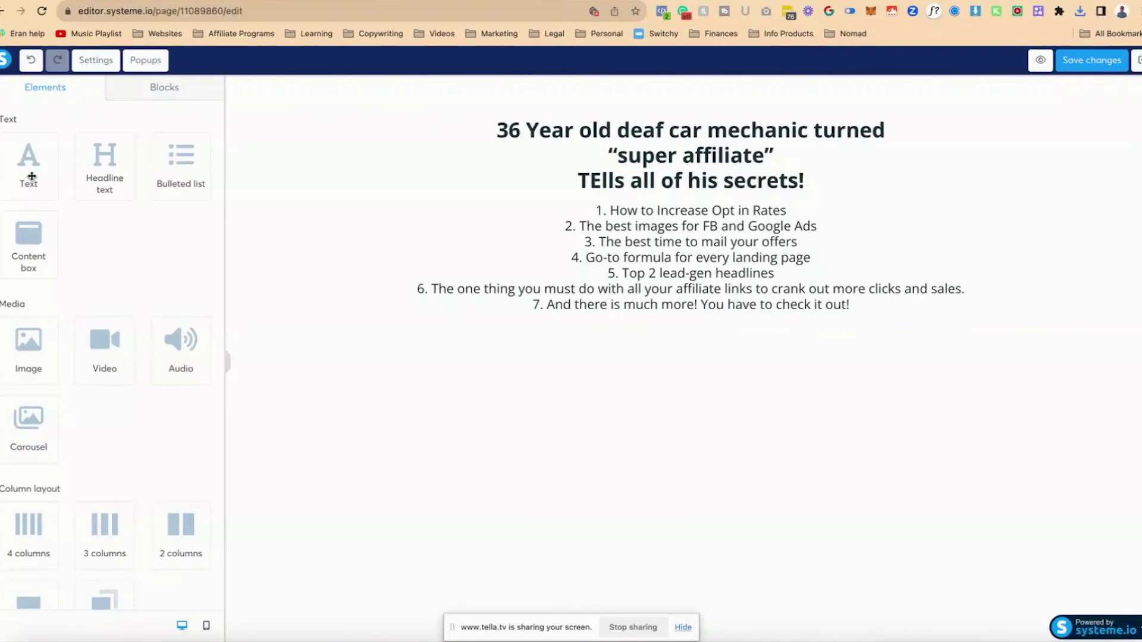
left_click_drag(28, 157, 575, 317)
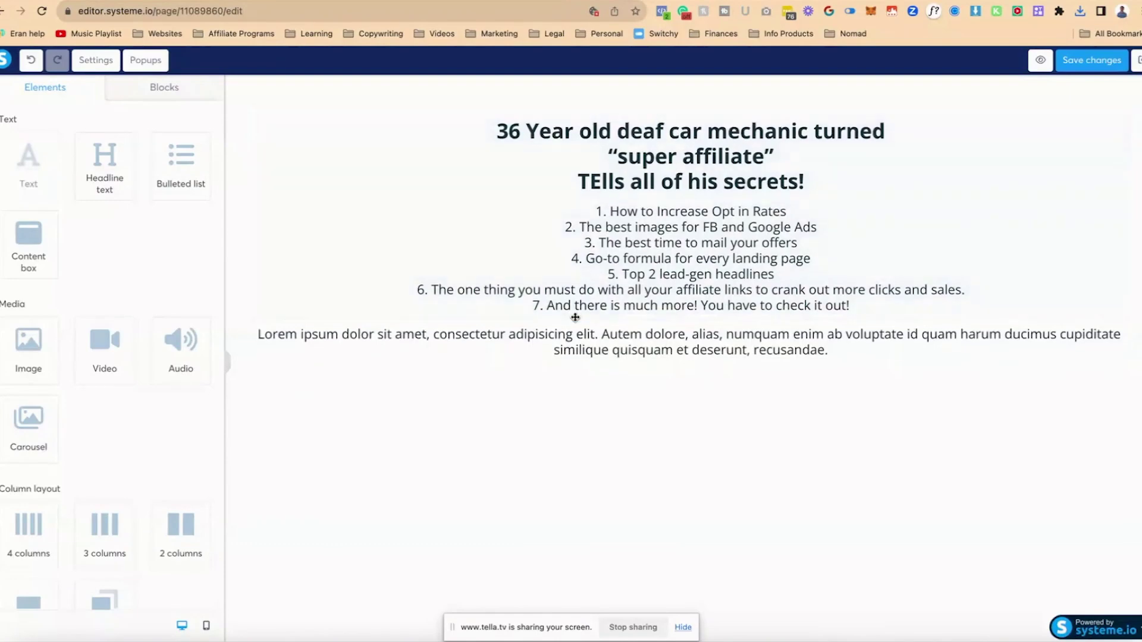
left_click(658, 355)
key("ctrl+a")
type("Try it out for 365 Days. If you’re still not Happy, Ben will but the product back from you!")
left_click(619, 436)
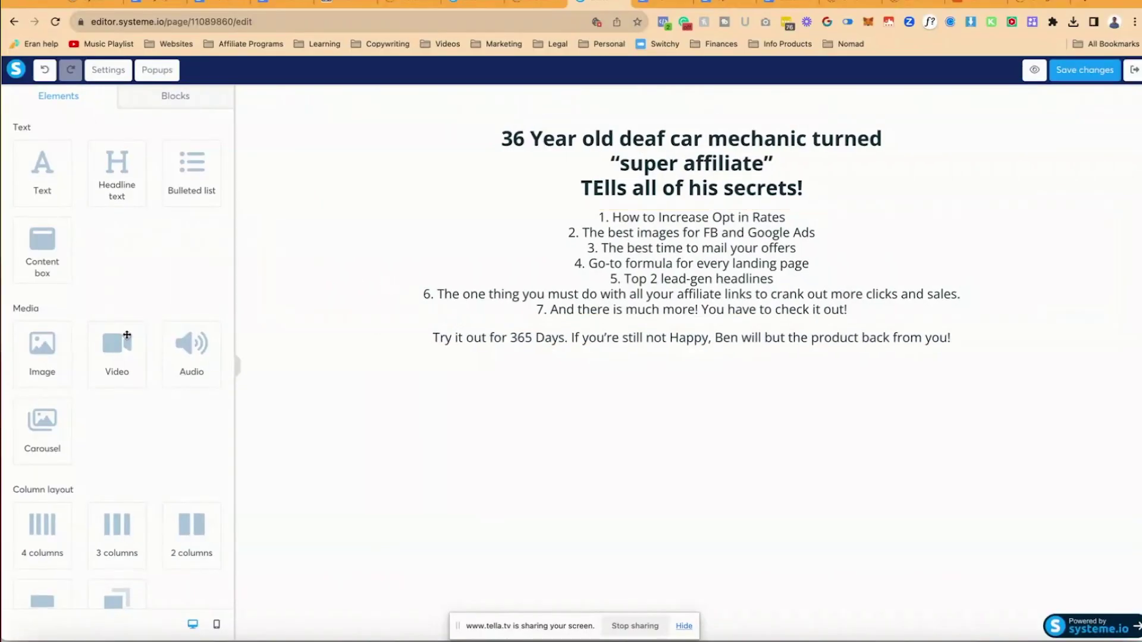
Add a button below the guarantee line and copy the CLICK HERE affiliate link from Canva.
scroll(127, 335, "down", 3)
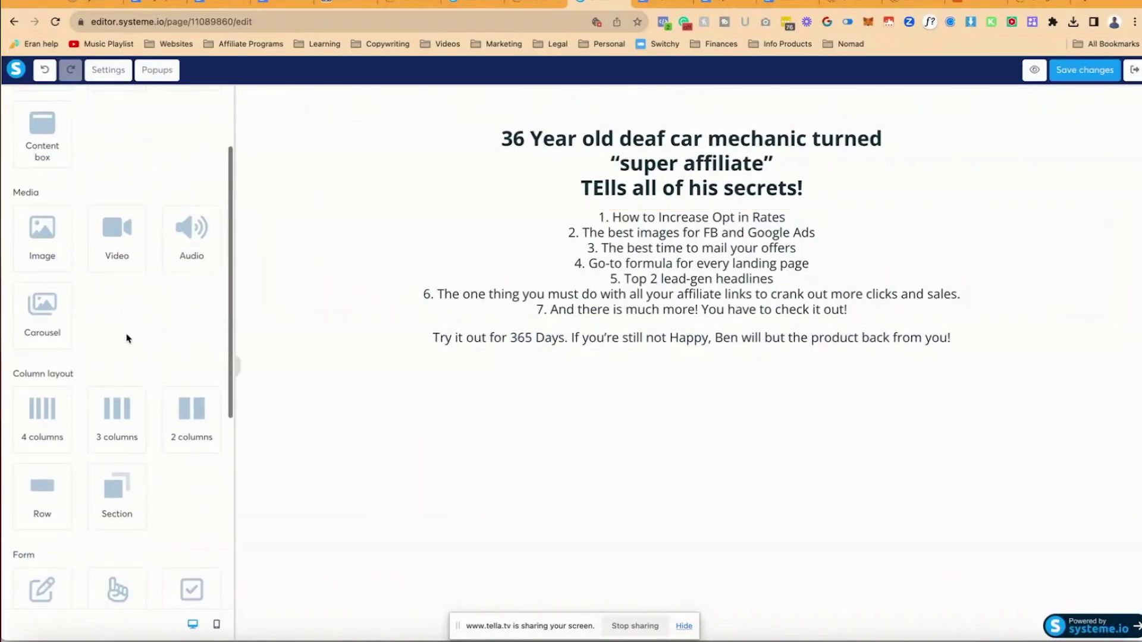
left_click_drag(138, 517, 735, 344)
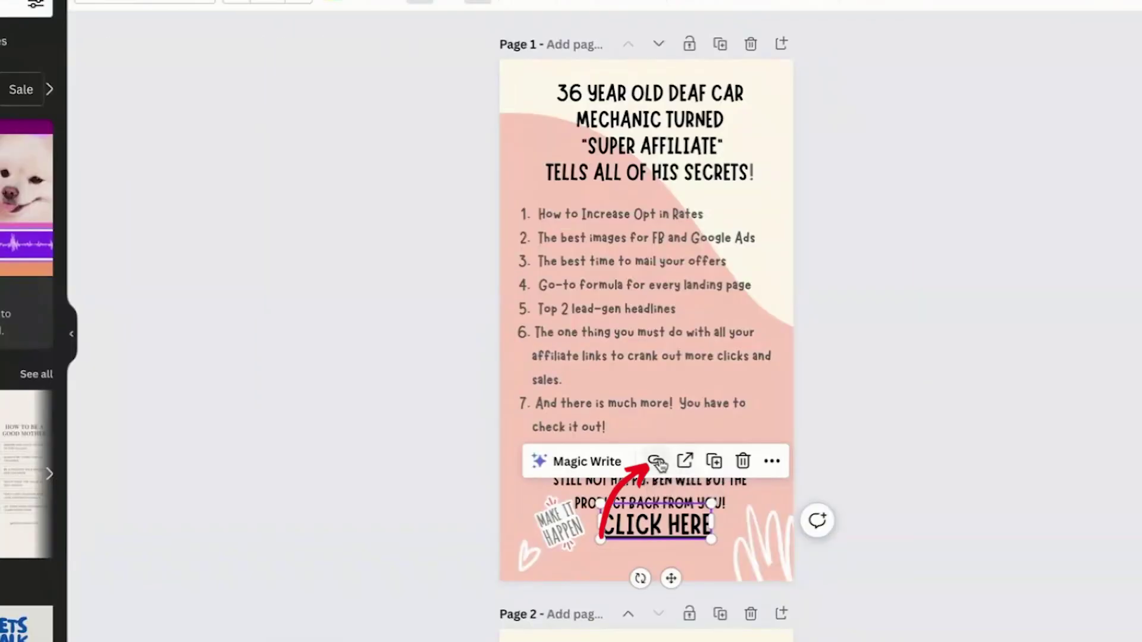
left_click(656, 461)
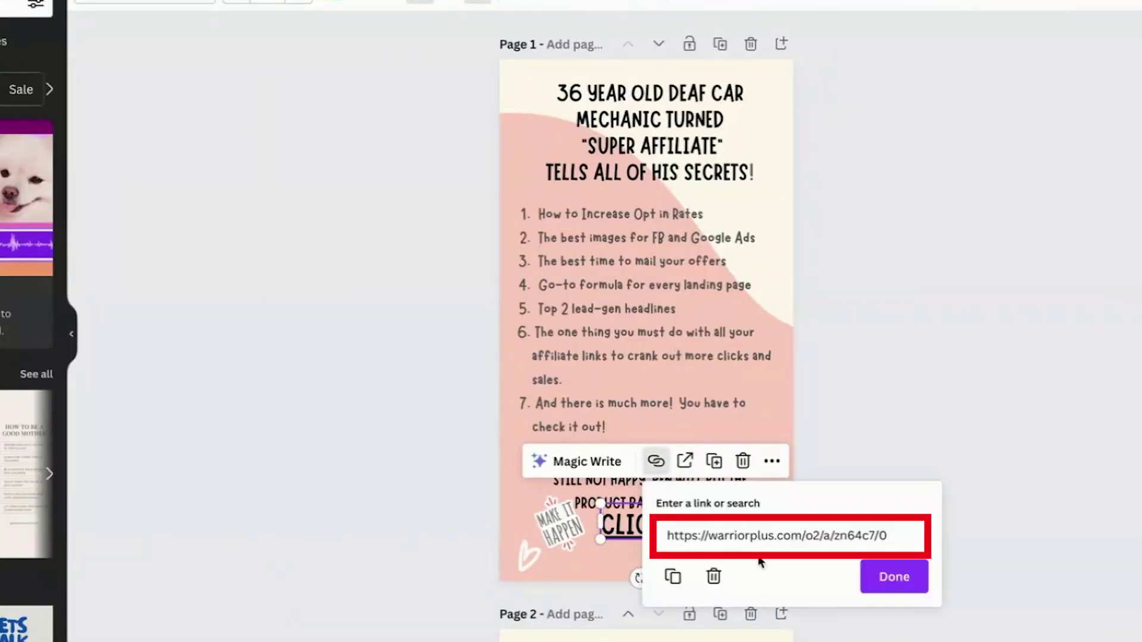
left_click(757, 538)
key("ctrl+c")
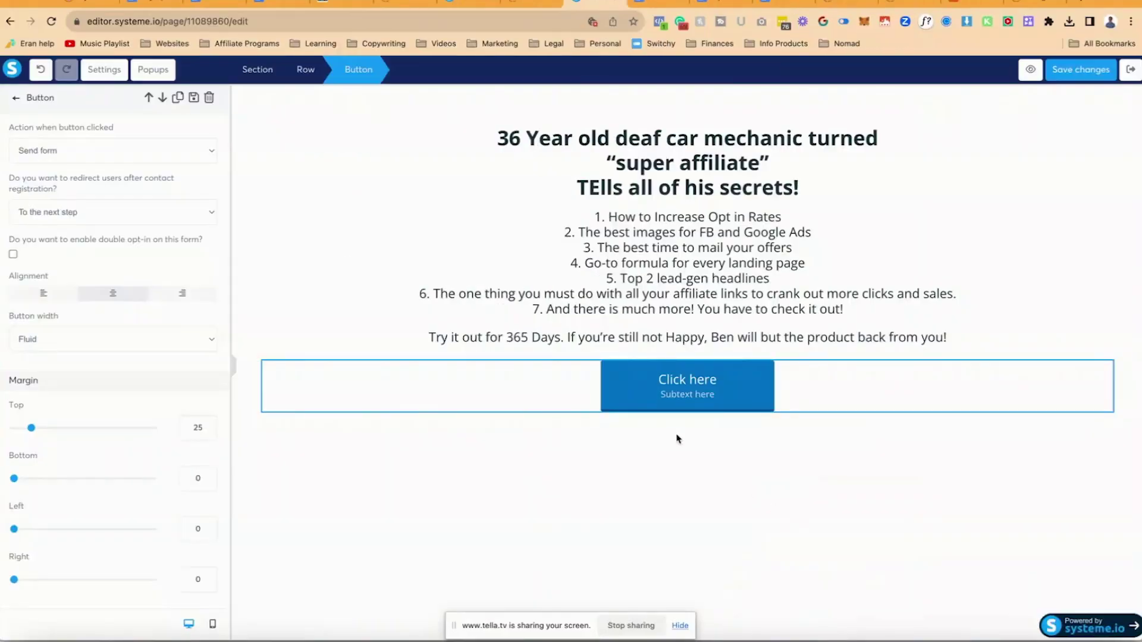
Set the button to open the pasted warriorplus affiliate URL in a new window.
left_click(136, 108)
left_click(102, 141)
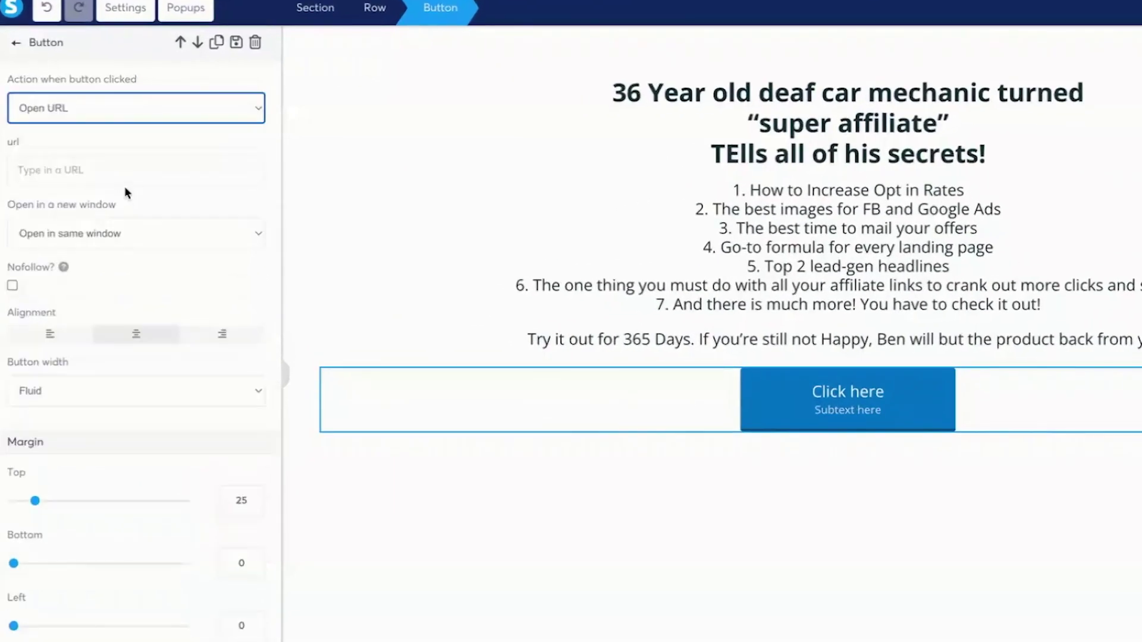
left_click(119, 175)
key("ctrl+v")
left_click(121, 233)
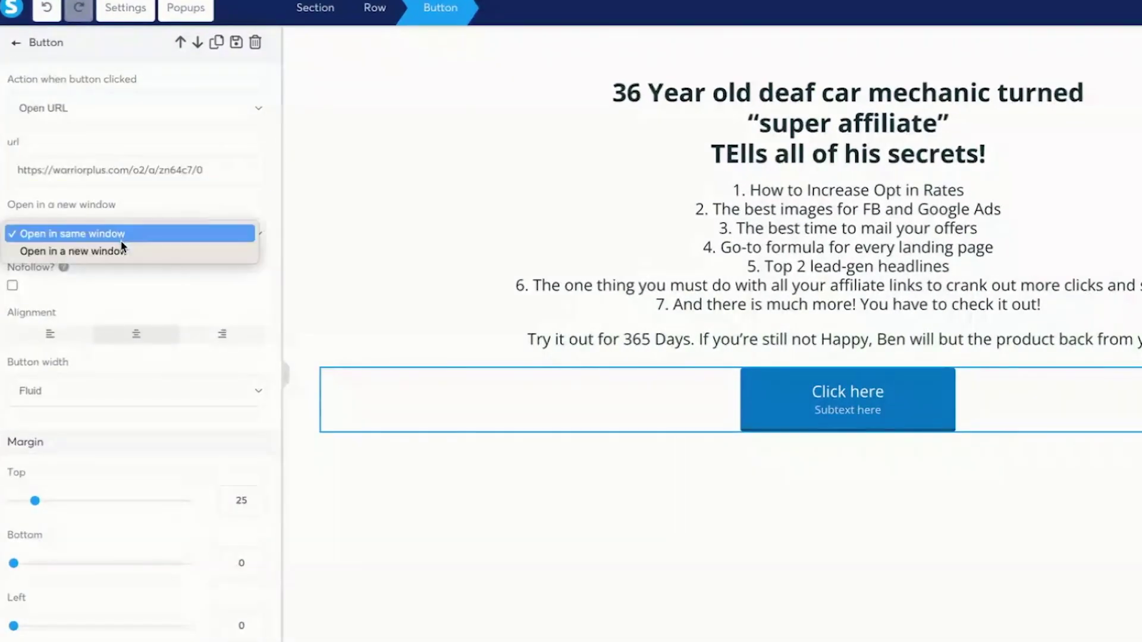
left_click(117, 249)
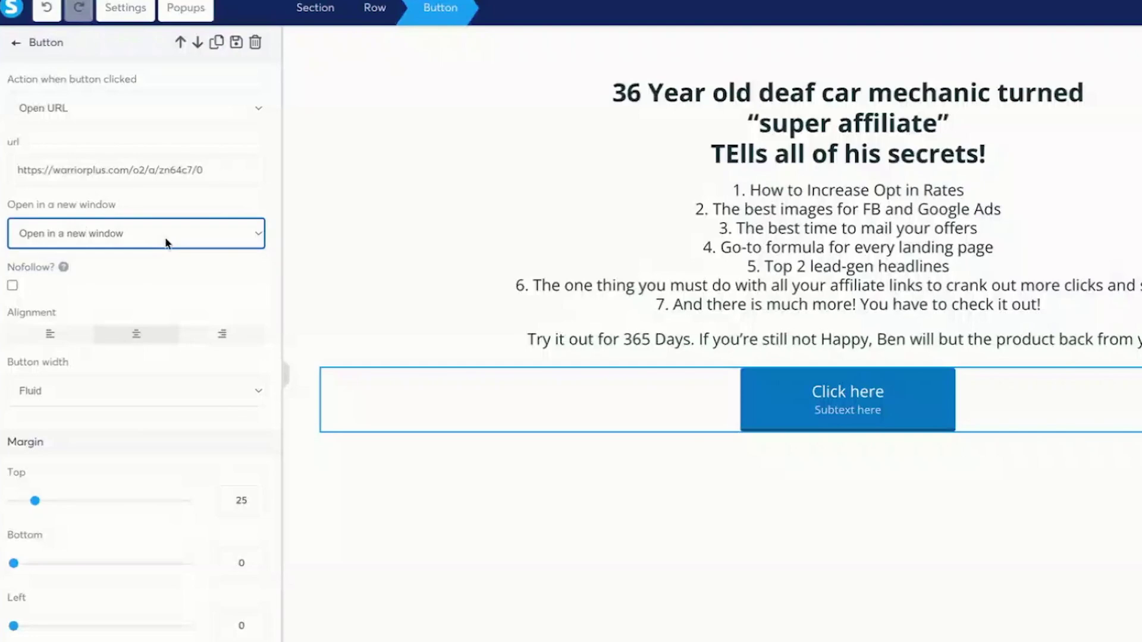
Change the button label to CLICK HERE and clear its placeholder subtext.
scroll(218, 375, "down", 8)
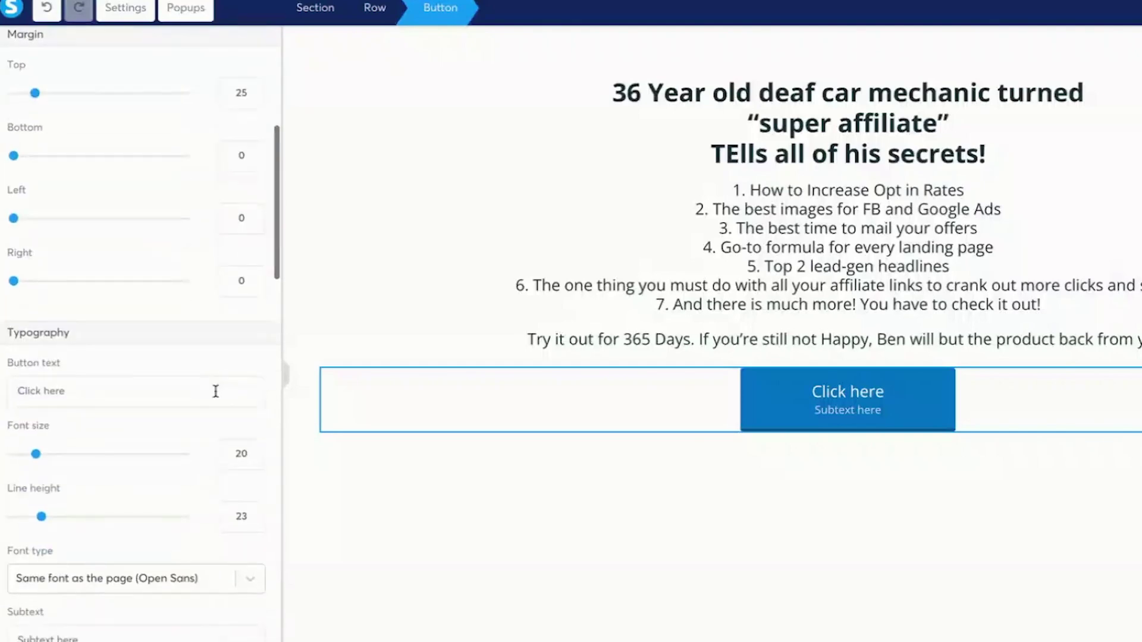
triple_click(12, 307)
type("C")
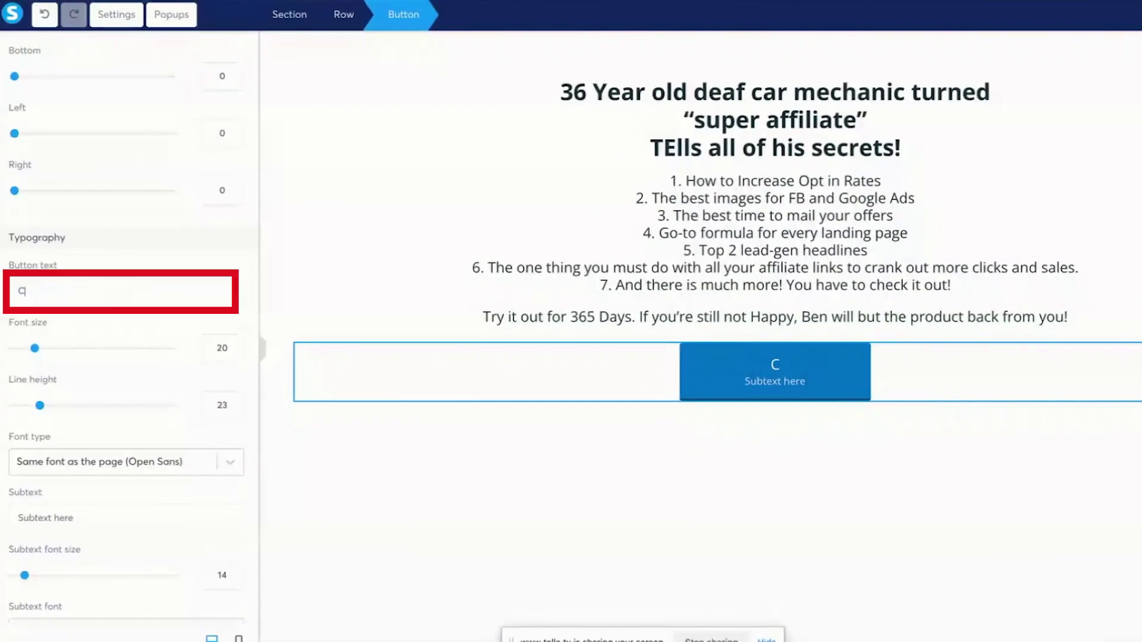
type("LICK HERE")
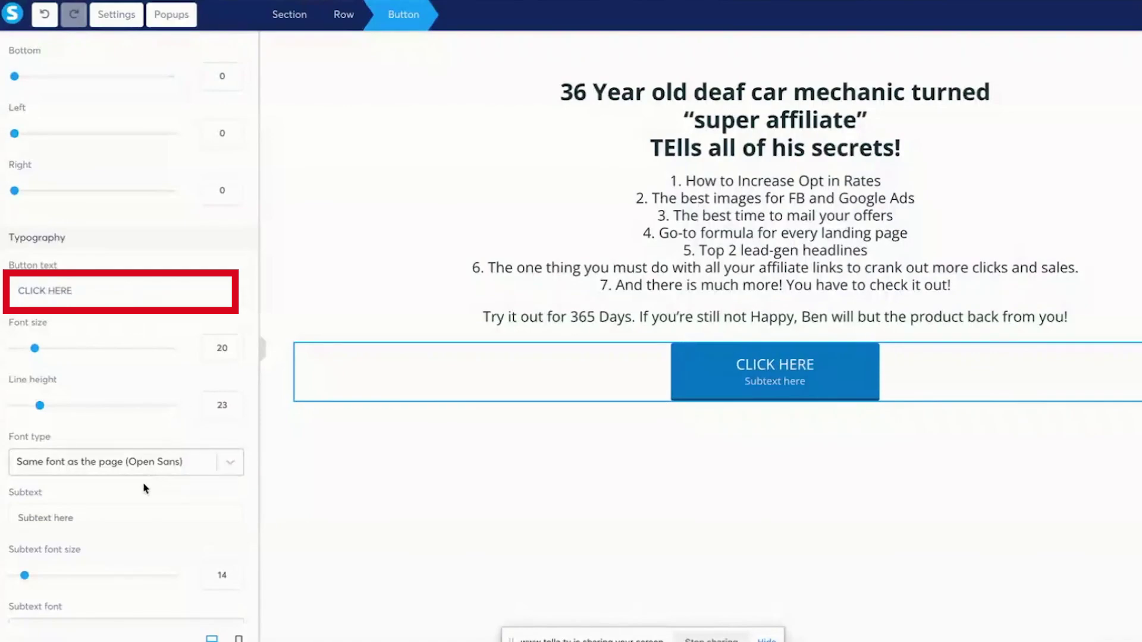
triple_click(126, 515)
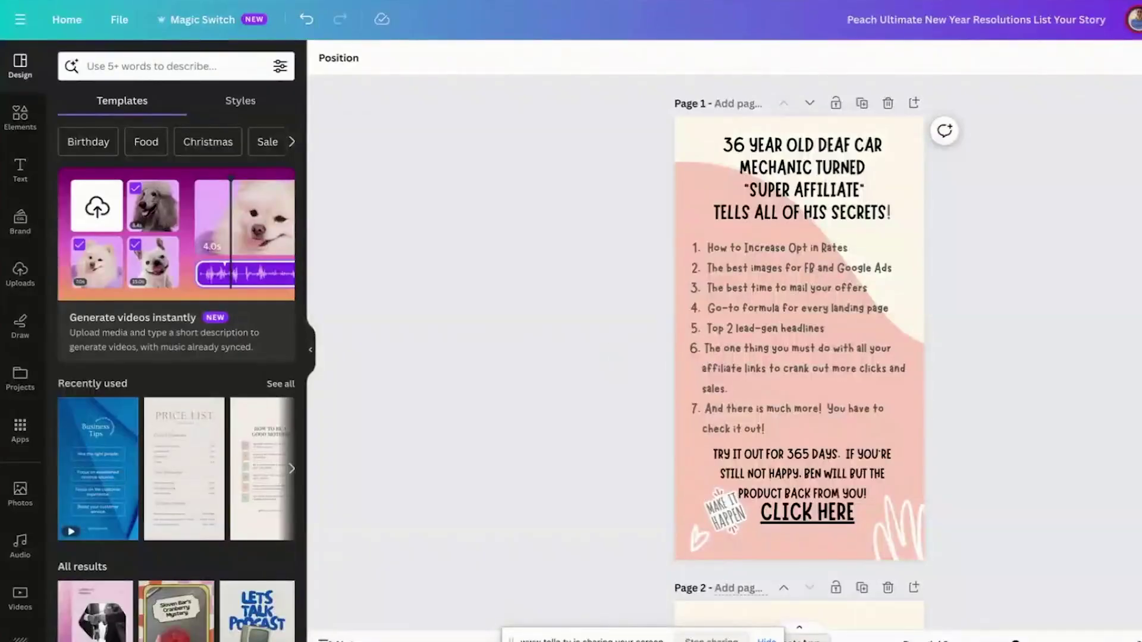
Select the peach shape on Canva page 2 and copy its #FCCBBC colour code.
scroll(571, 359, "down", 6)
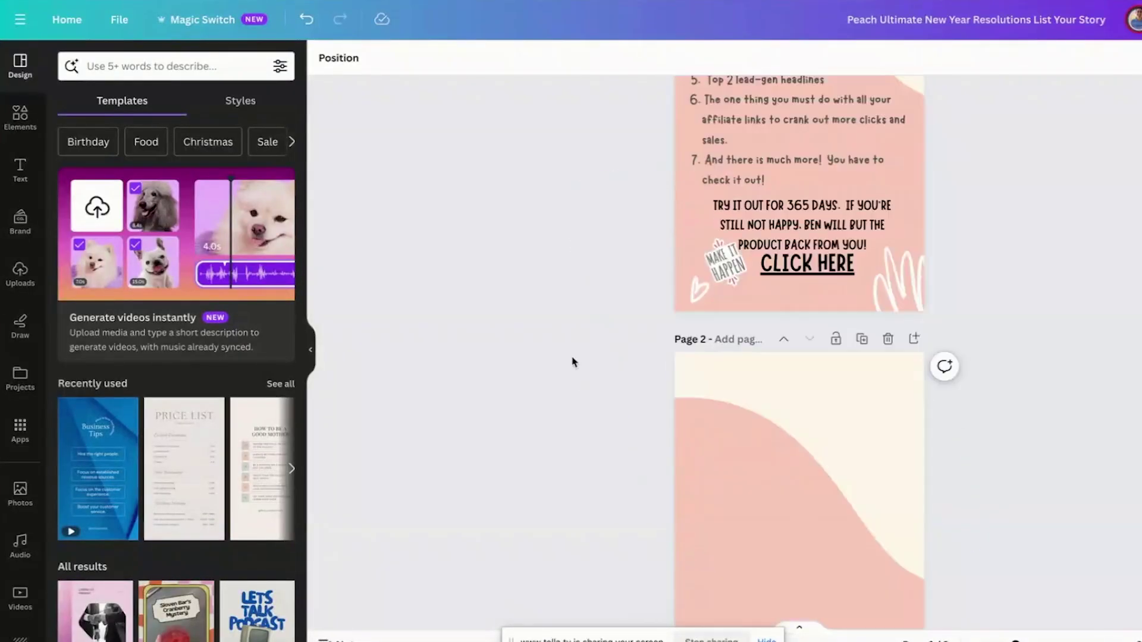
left_click(758, 419)
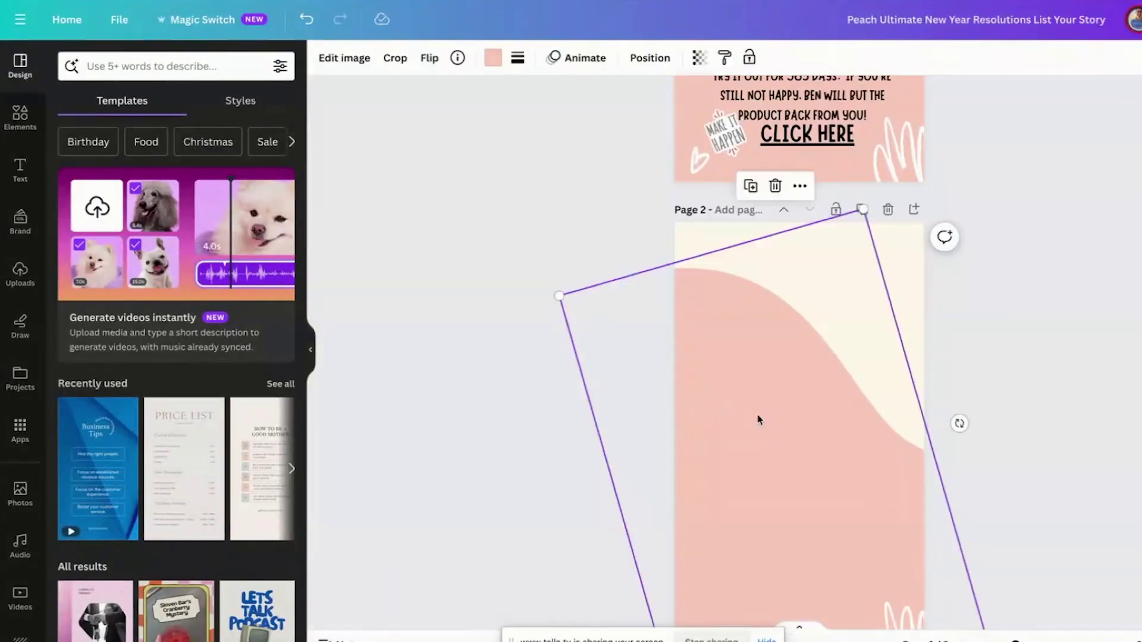
left_click(493, 58)
left_click(183, 297)
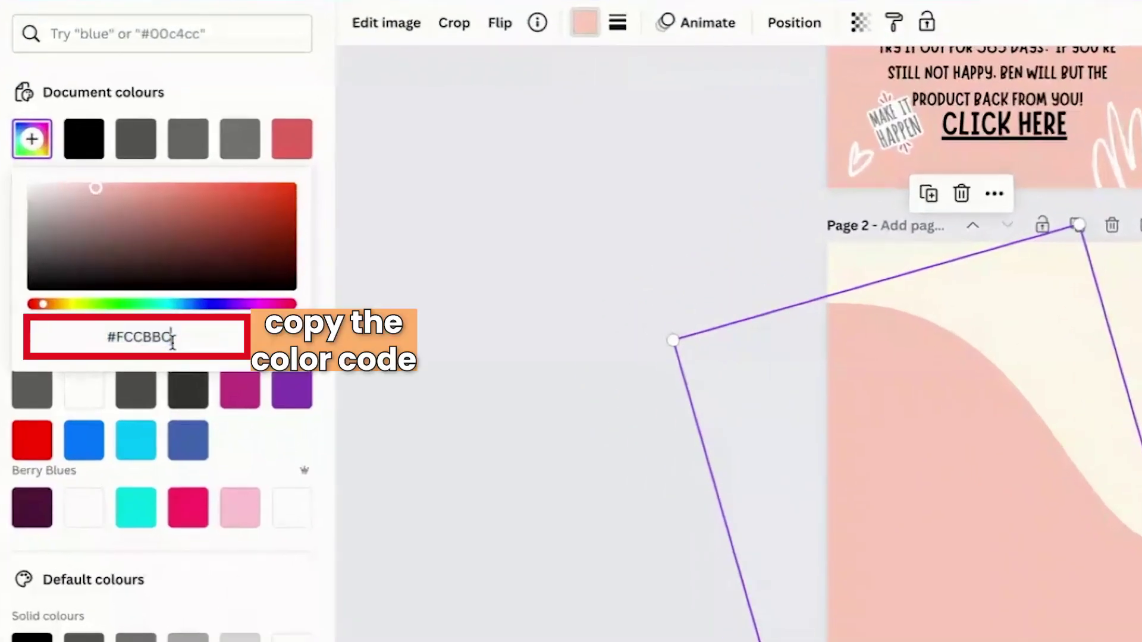
key("ctrl+a")
key("ctrl+c")
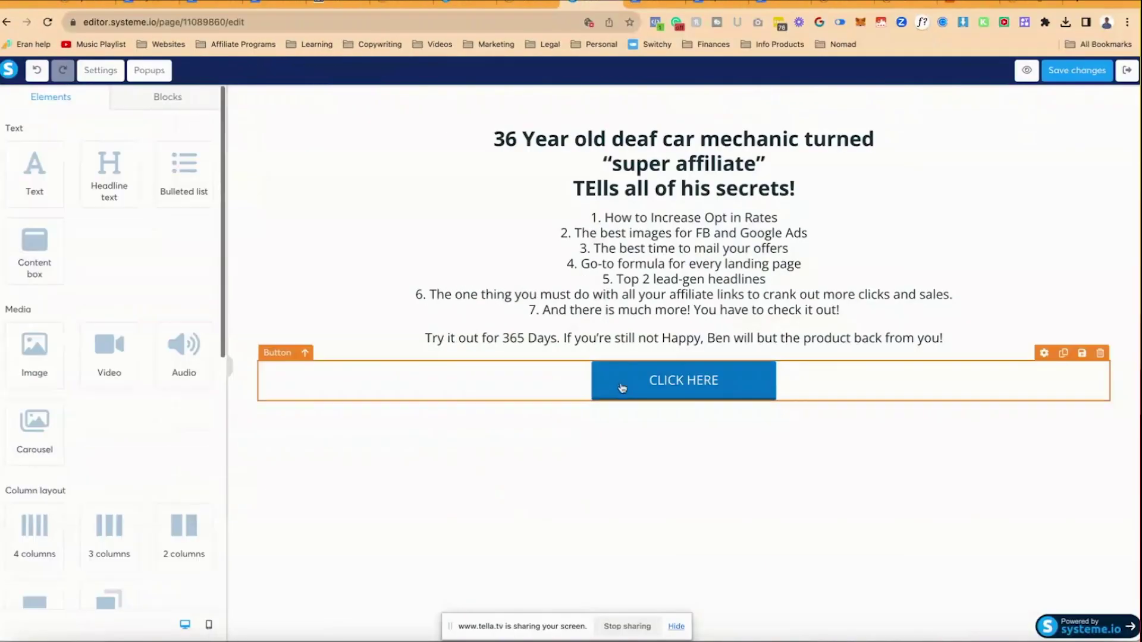
Set the CLICK HERE button's background colour to #FCCBBC.
left_click(595, 378)
scroll(173, 375, "down", 6)
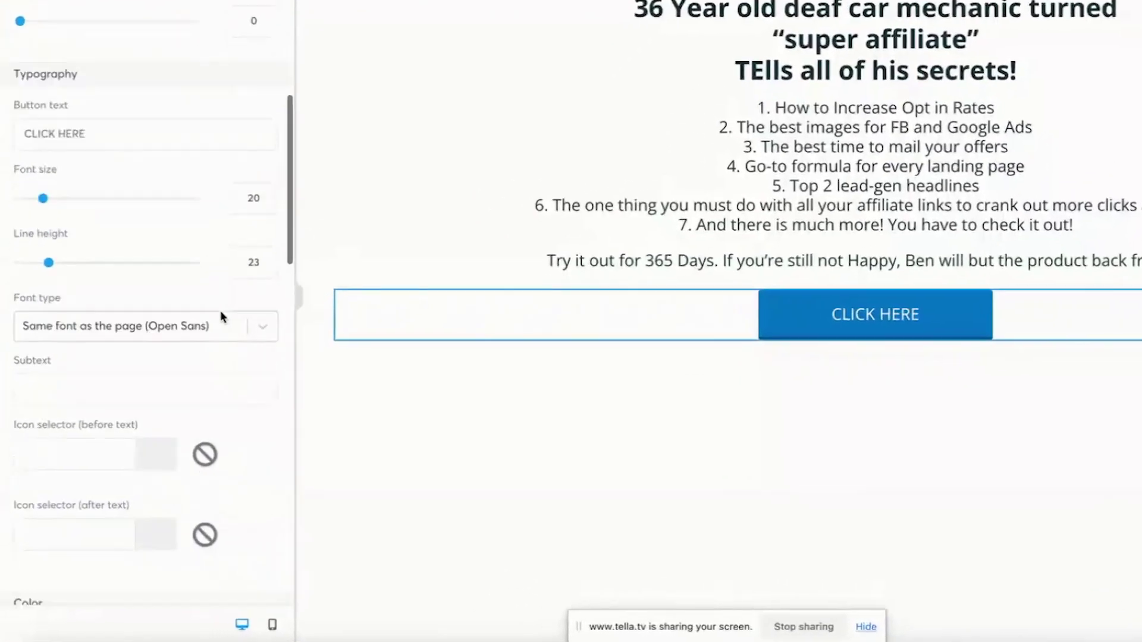
scroll(220, 311, "down", 5)
left_click(27, 361)
left_click(152, 497)
key("ctrl+v")
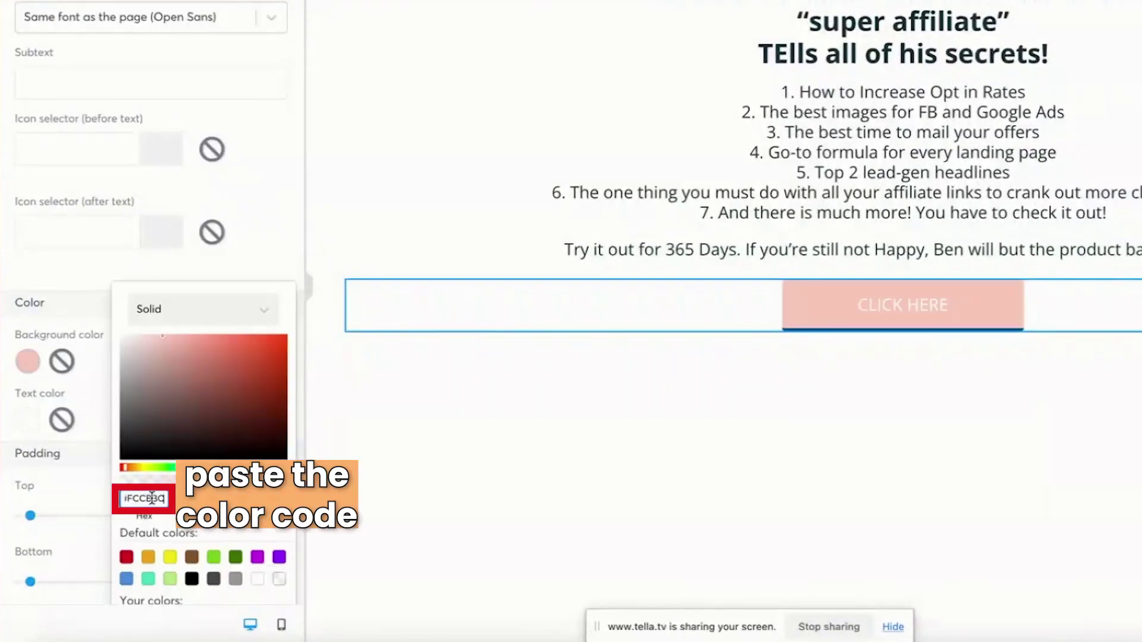
Remove the button's border and give it a hard shadow.
scroll(89, 401, "down", 6)
left_click(87, 478)
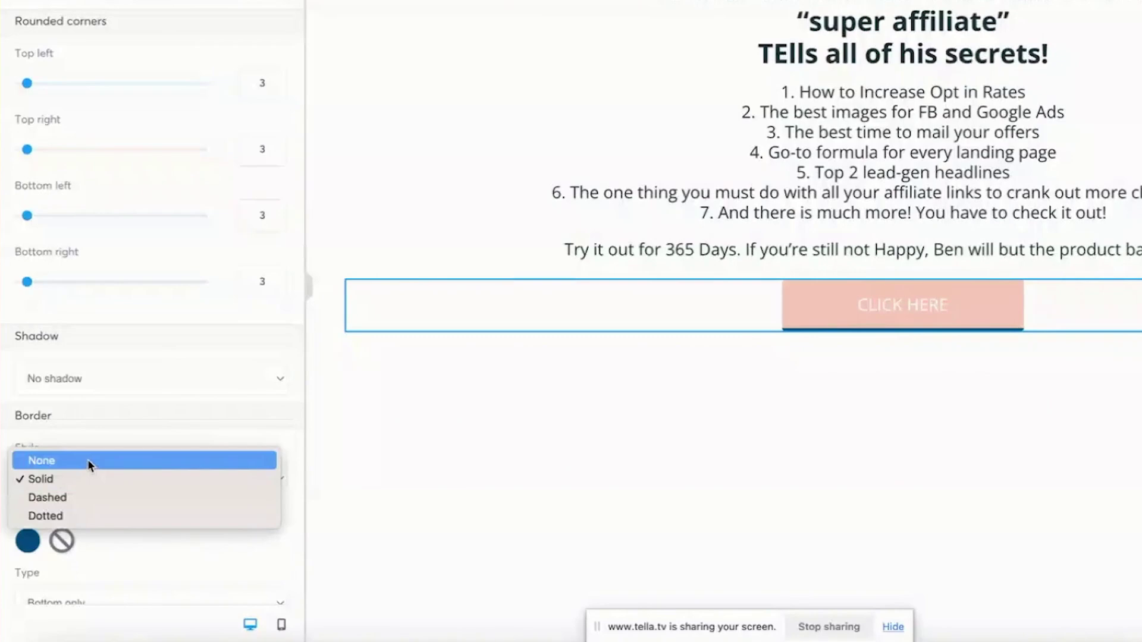
left_click(87, 462)
left_click(125, 379)
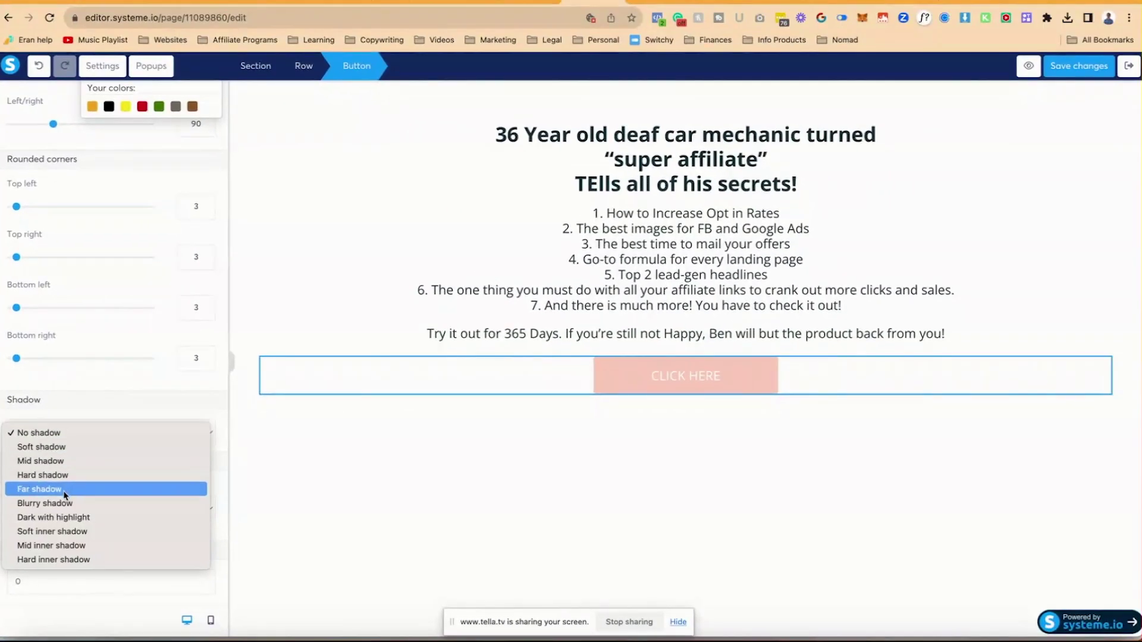
left_click(65, 490)
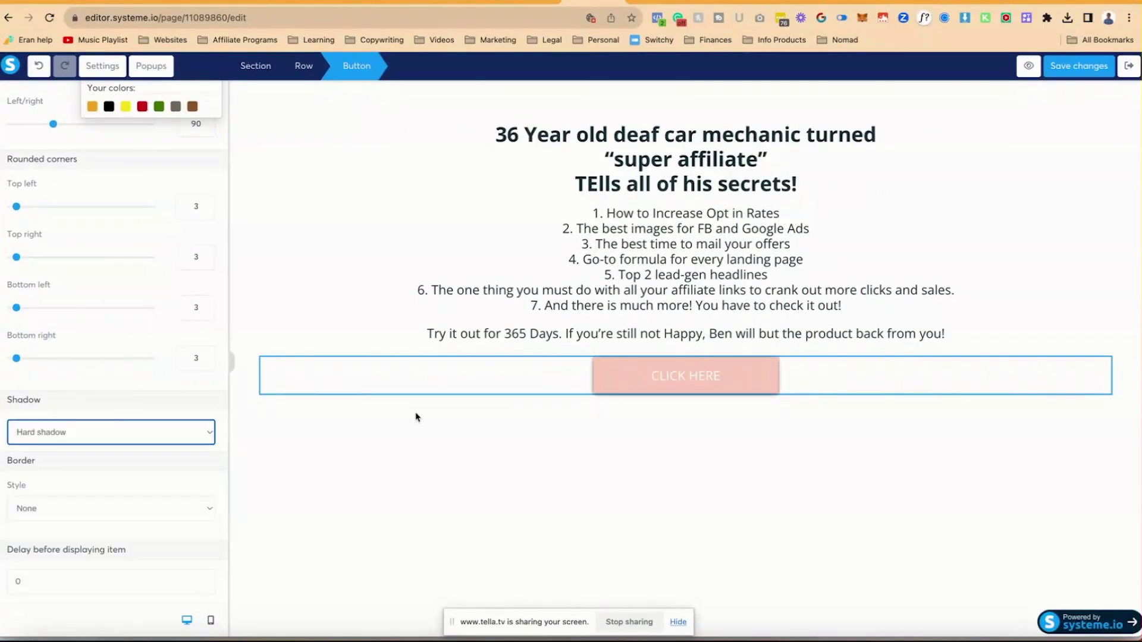
left_click(306, 340)
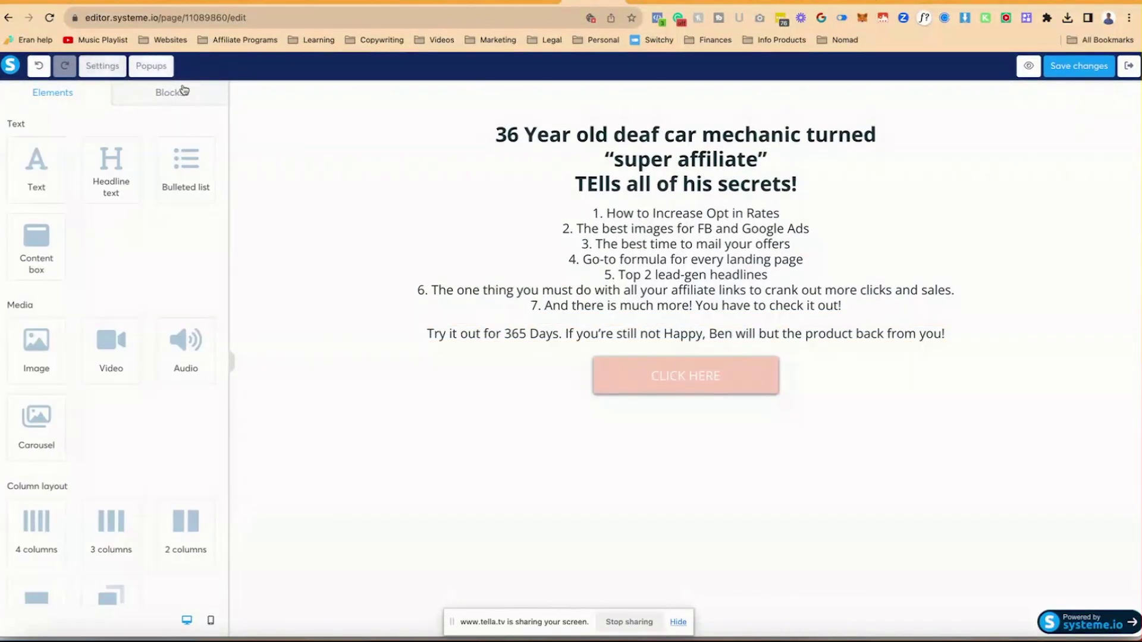
Set the section content width to Extra small.
left_click(252, 103)
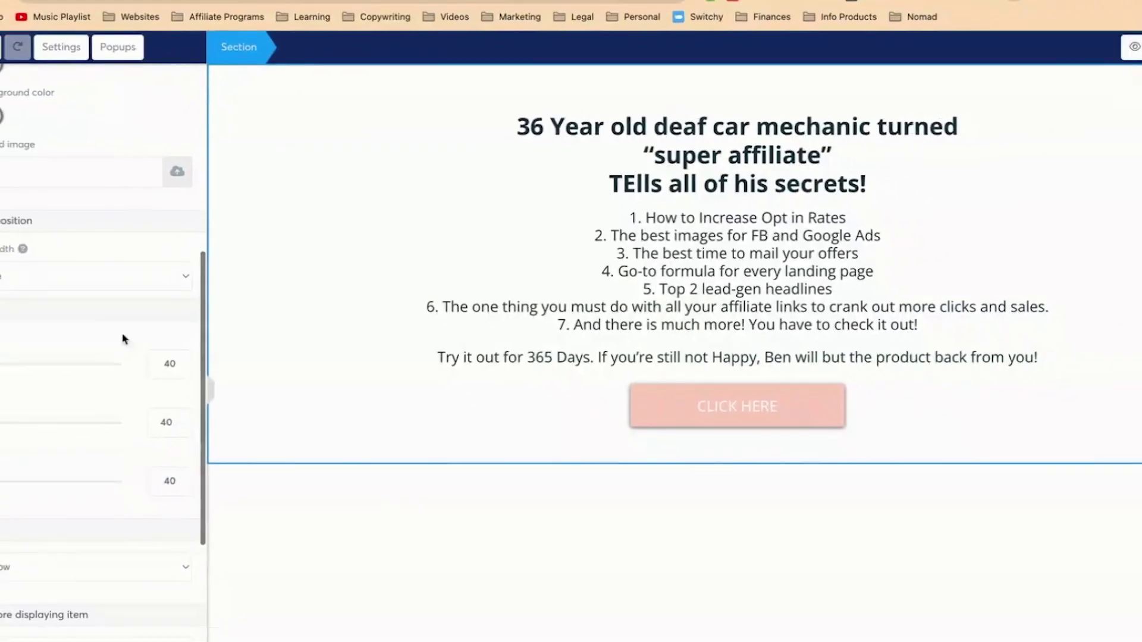
left_click(113, 273)
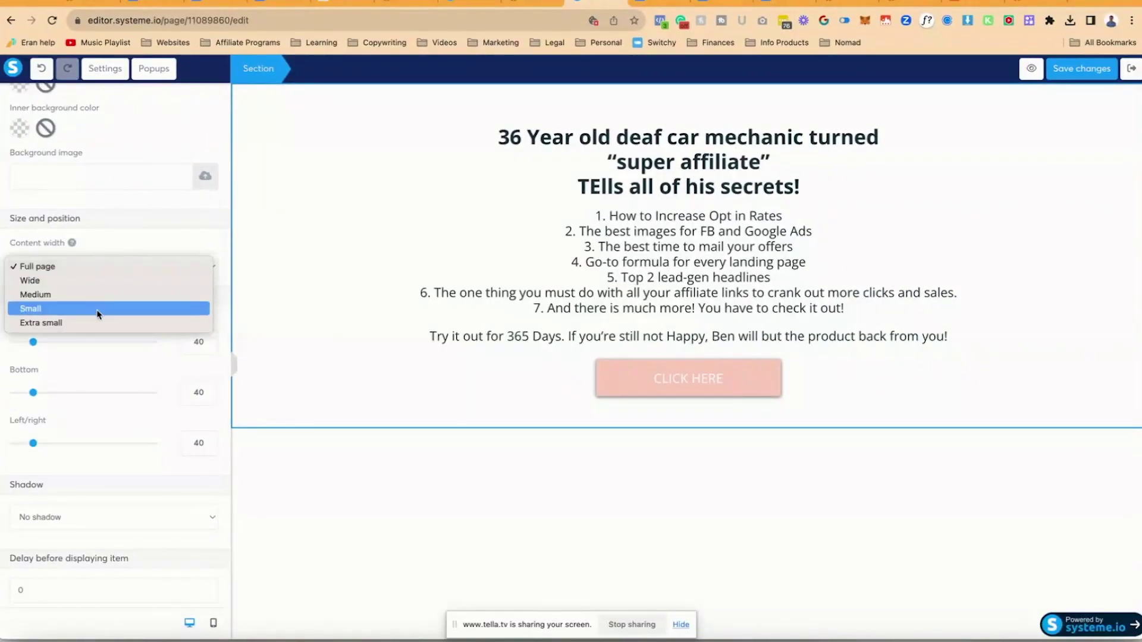
left_click(98, 309)
left_click(125, 265)
left_click(133, 281)
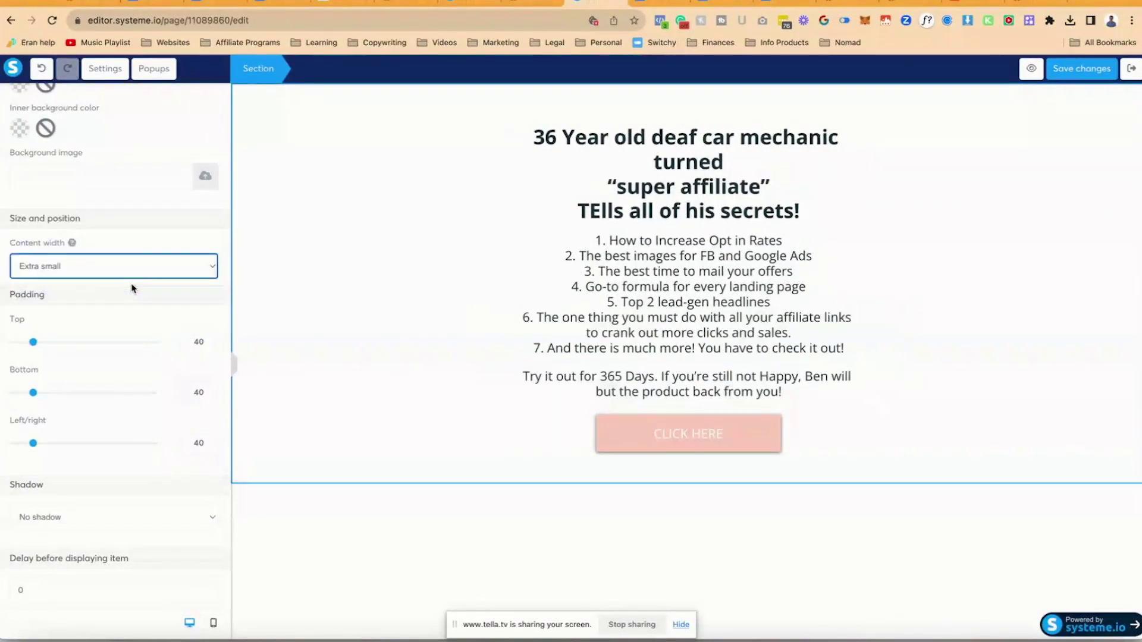
Join the headline onto one line and give the tips list line height 44, left-aligned.
left_click(727, 170)
key("Up")
key("BackSpace")
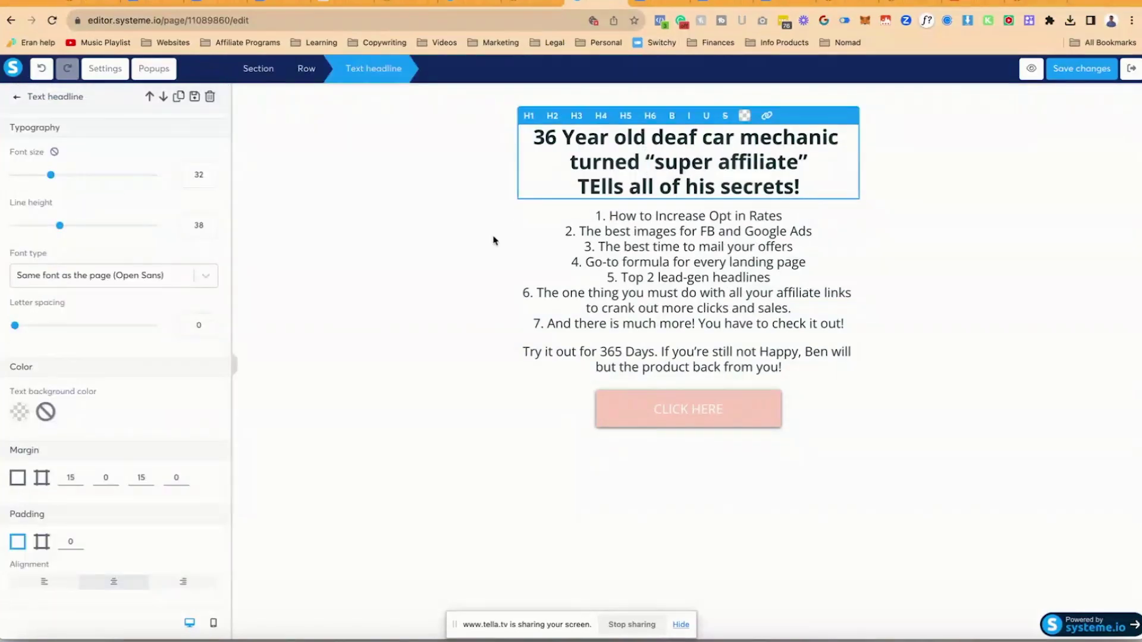
left_click(632, 235)
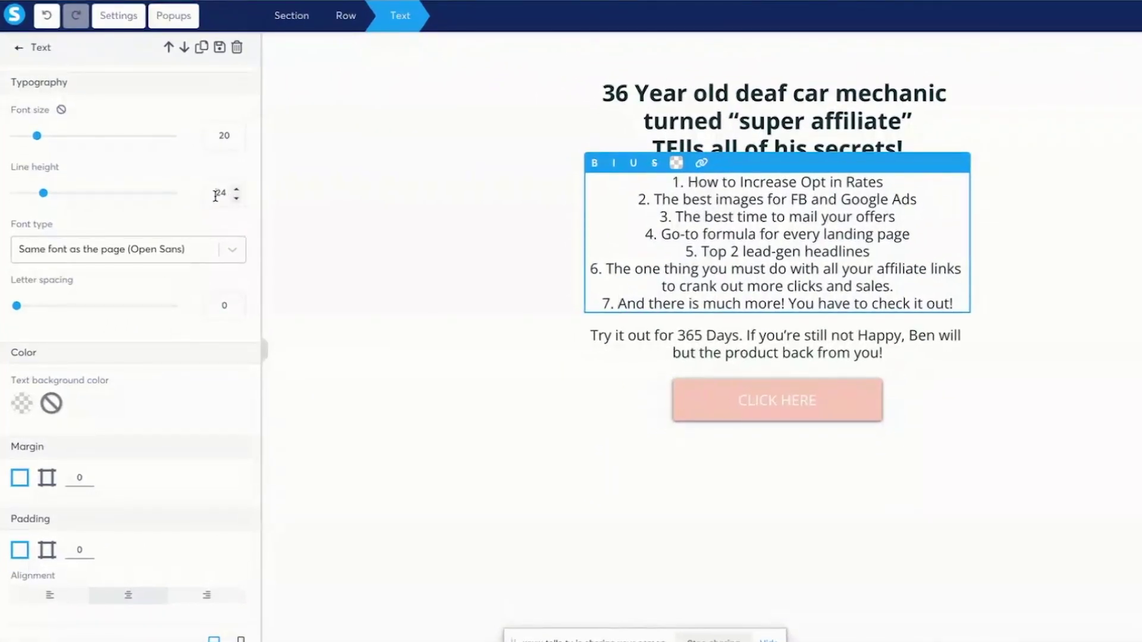
type("4")
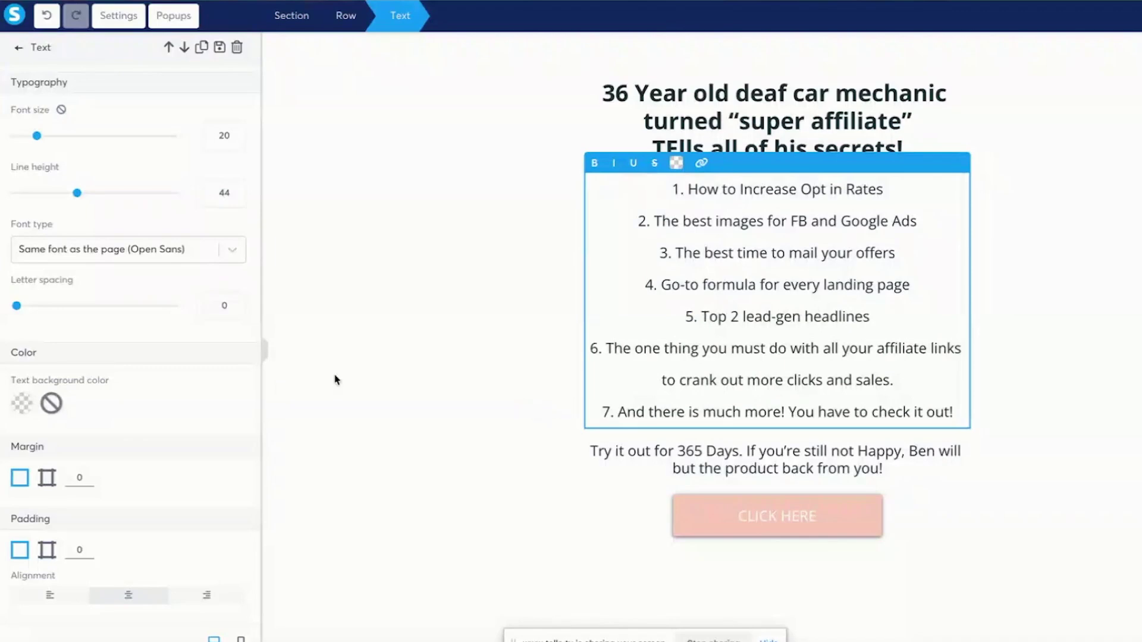
left_click(48, 594)
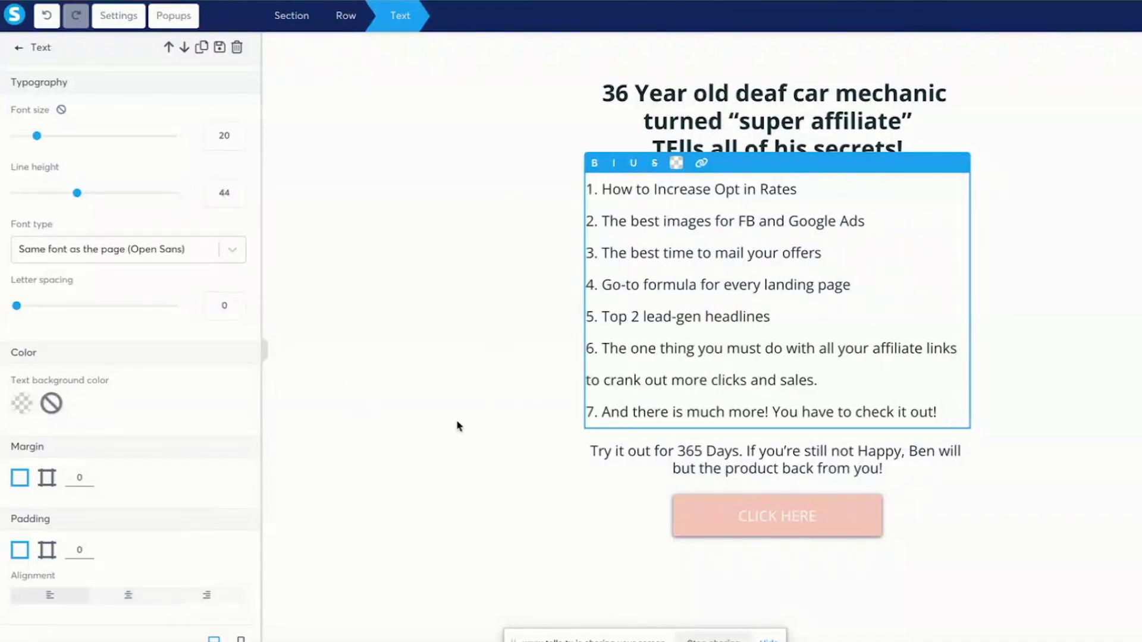
Replace the guarantee line with Canva's Try it out text and make it bold.
left_click(496, 445)
triple_click(722, 474)
key("ctrl+v")
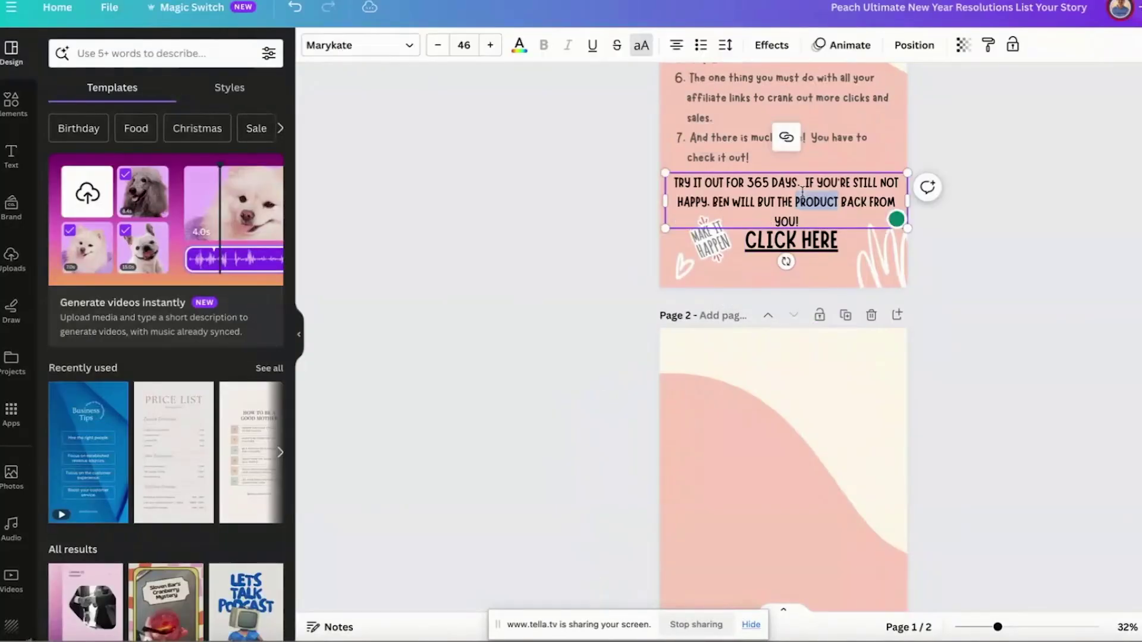
triple_click(802, 193)
key("ctrl+a")
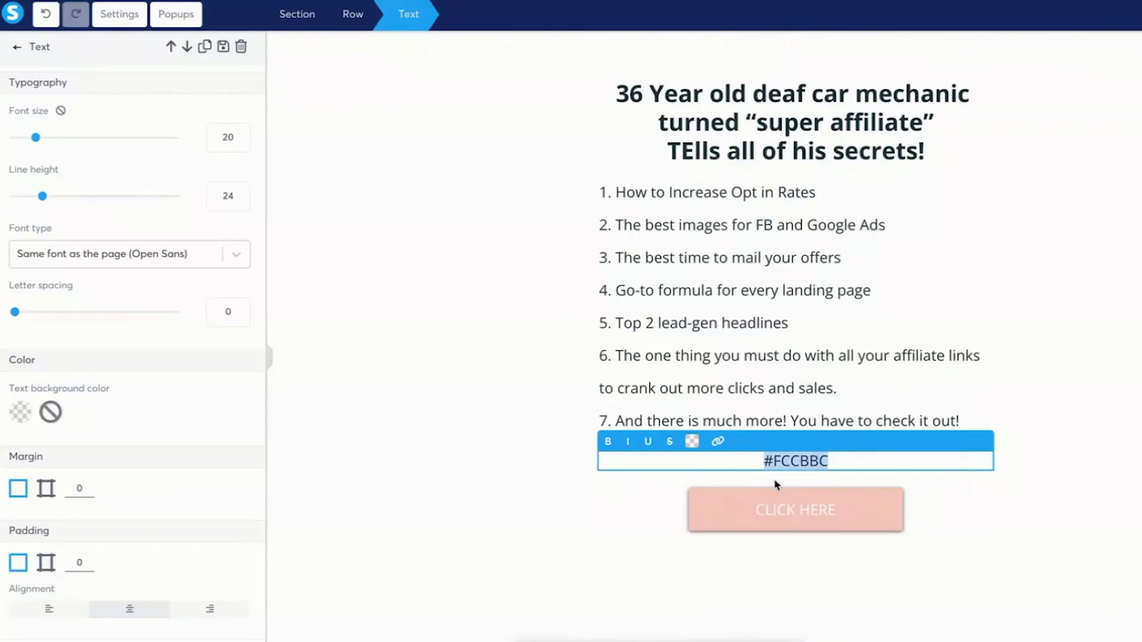
type("Try it out for 365 Days. If you’re still not Happy, Ben will but the product back from you!")
key("ctrl+a")
key("ctrl+b")
left_click(533, 454)
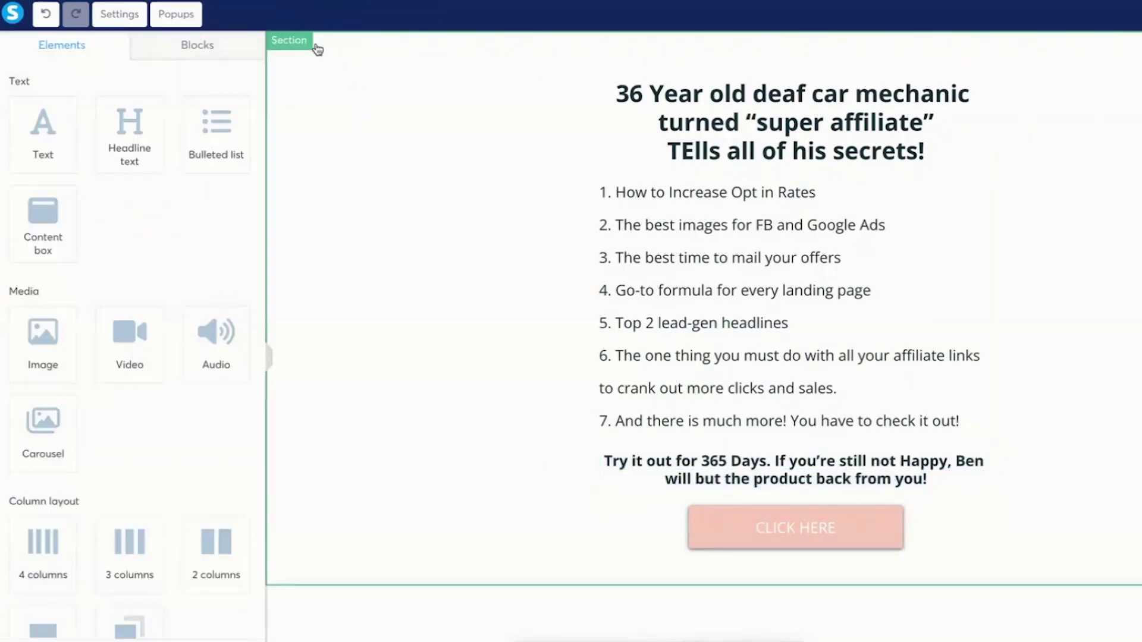
Upload the downloaded peach PNG as the page background image.
left_click(119, 14)
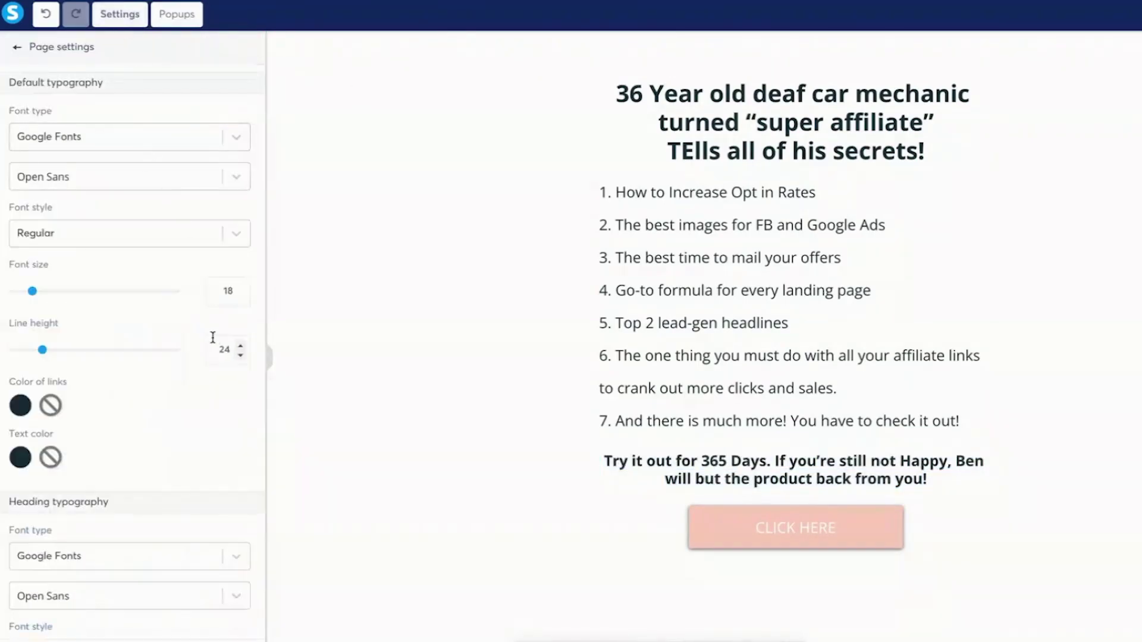
scroll(212, 338, "down", 10)
left_click(233, 442)
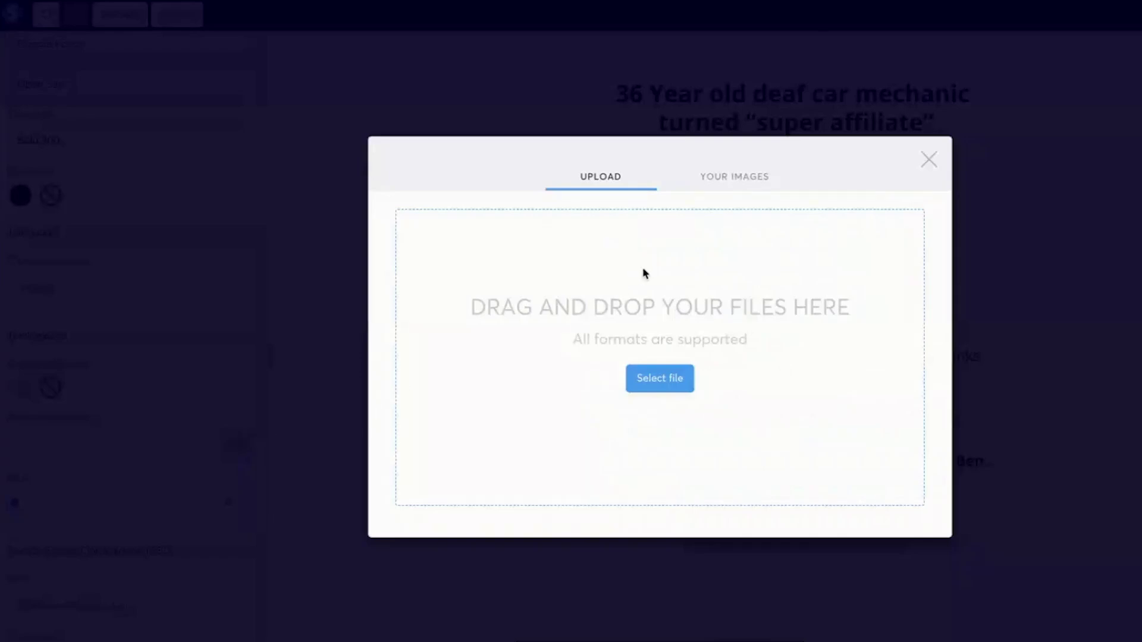
left_click(666, 379)
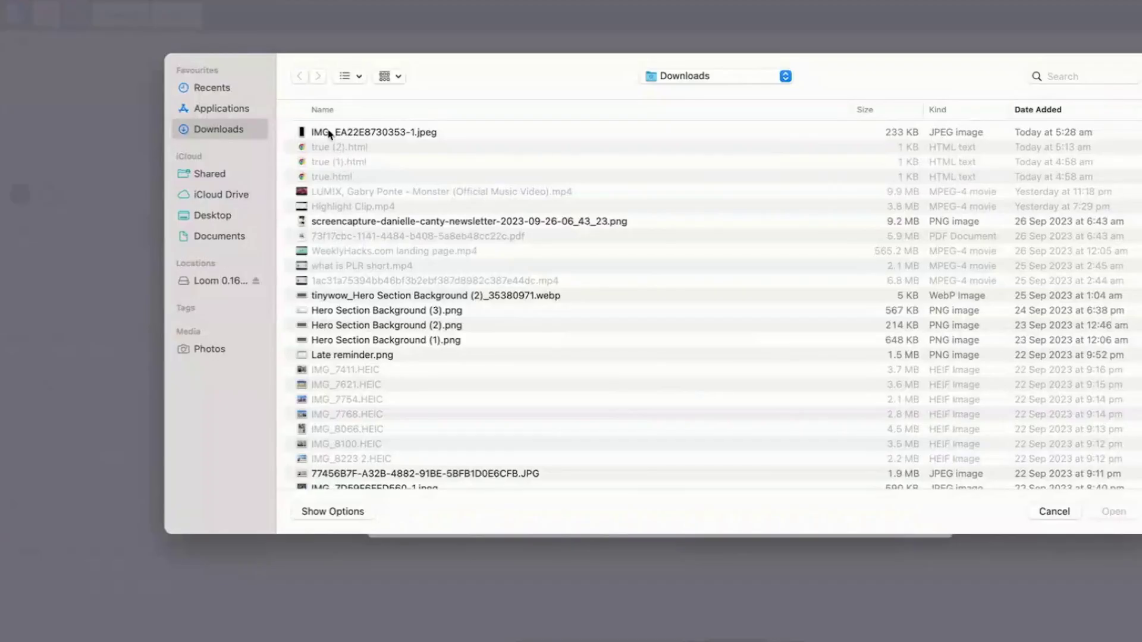
double_click(365, 129)
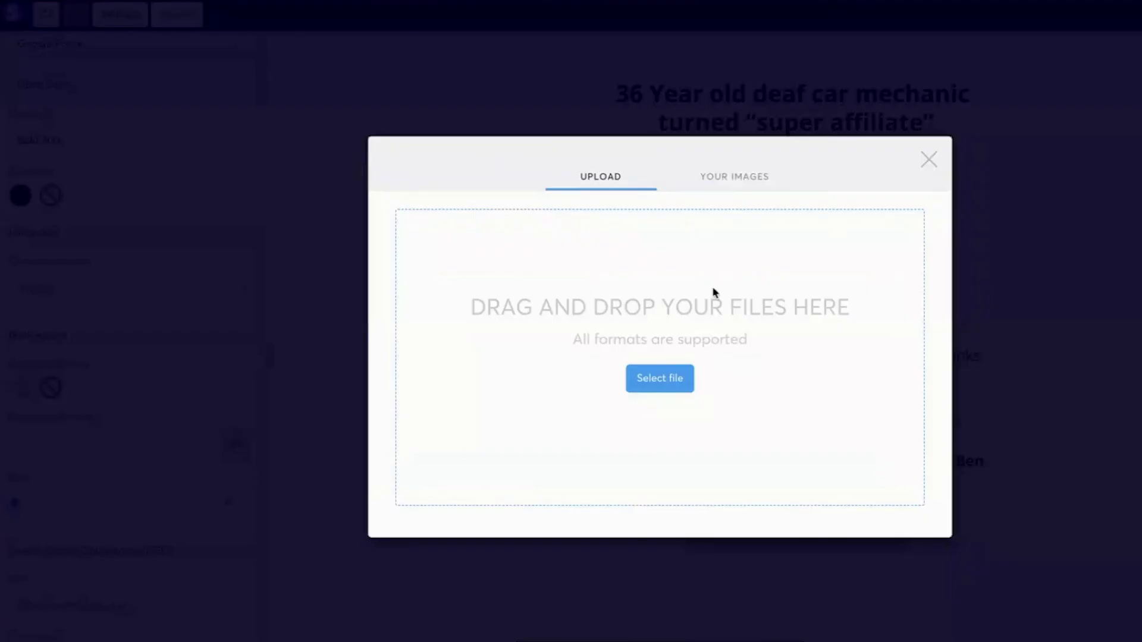
left_click(889, 563)
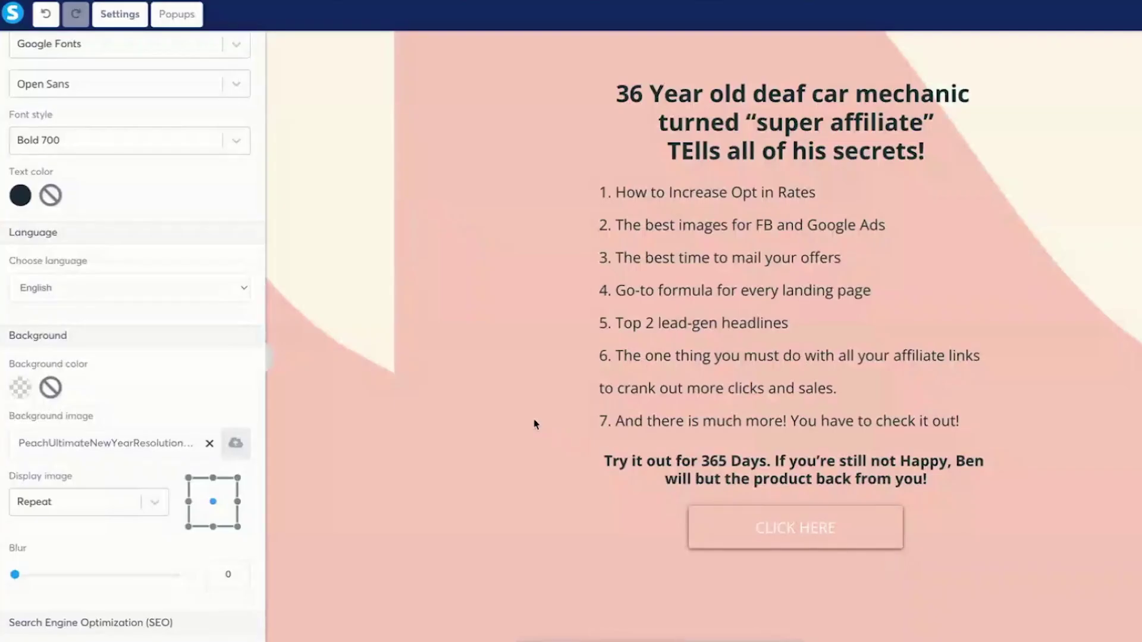
Set the background image display to Fill 100% width.
left_click(154, 503)
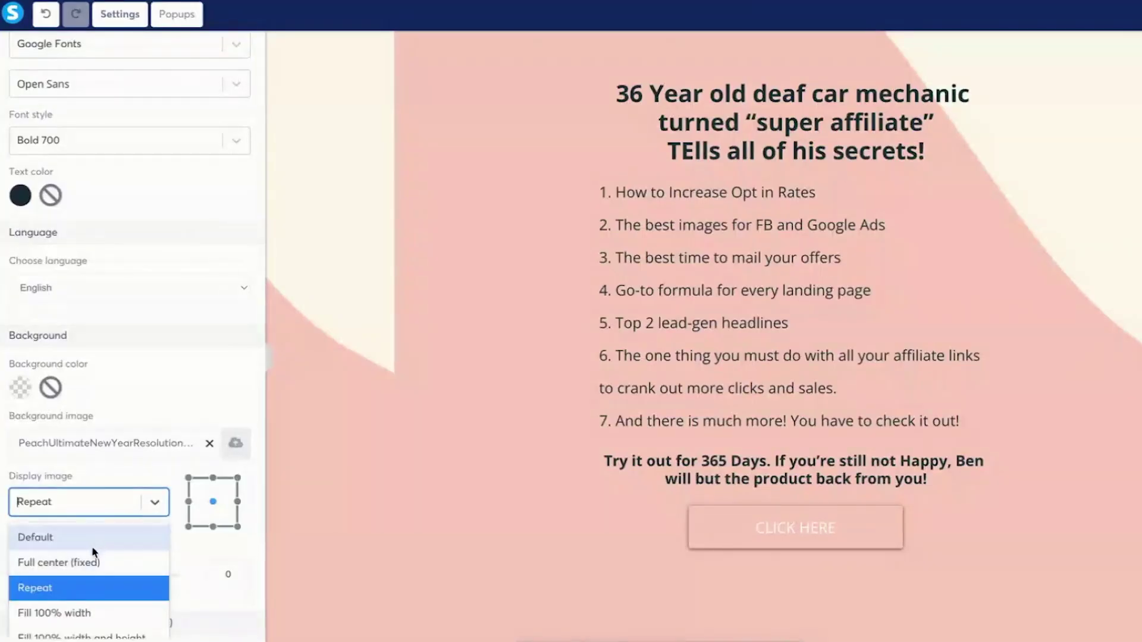
left_click(94, 562)
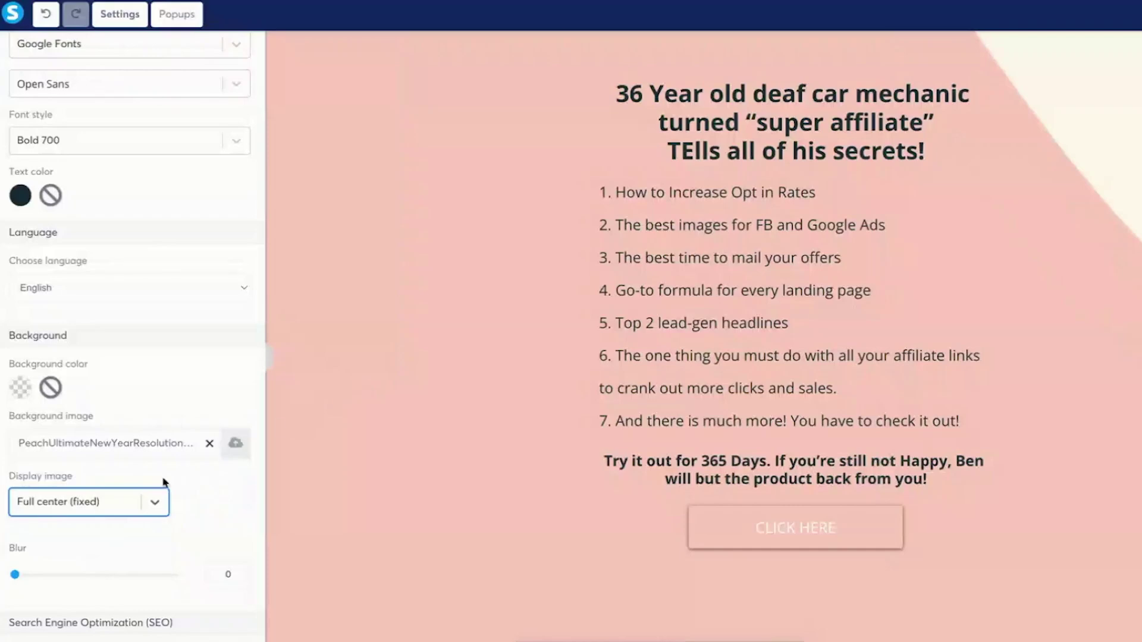
left_click(156, 503)
left_click(109, 605)
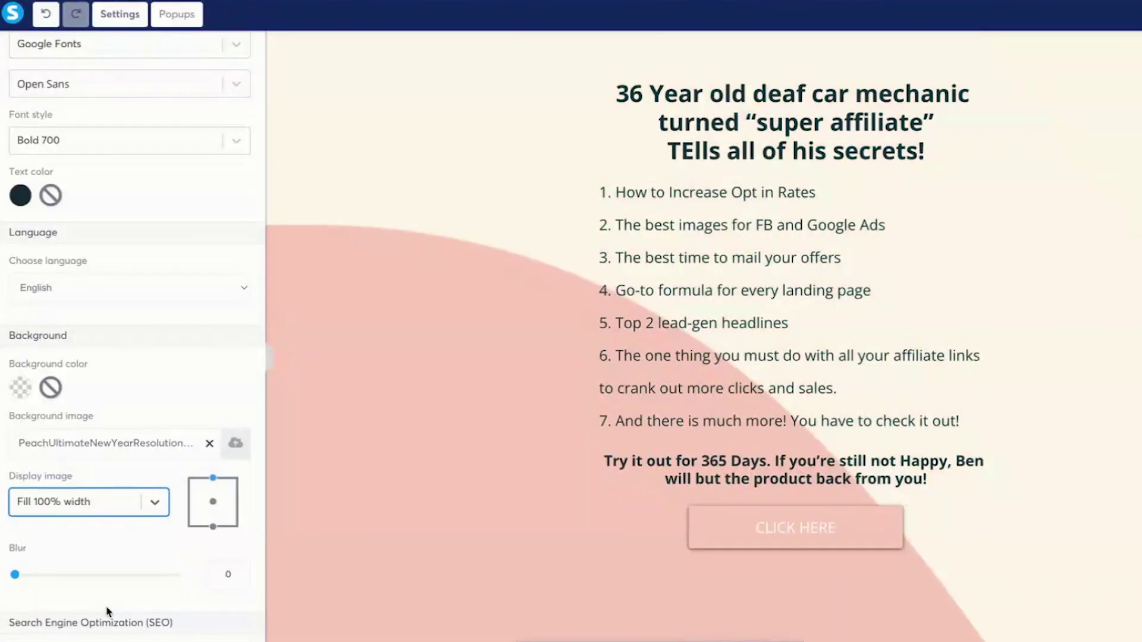
left_click(457, 357)
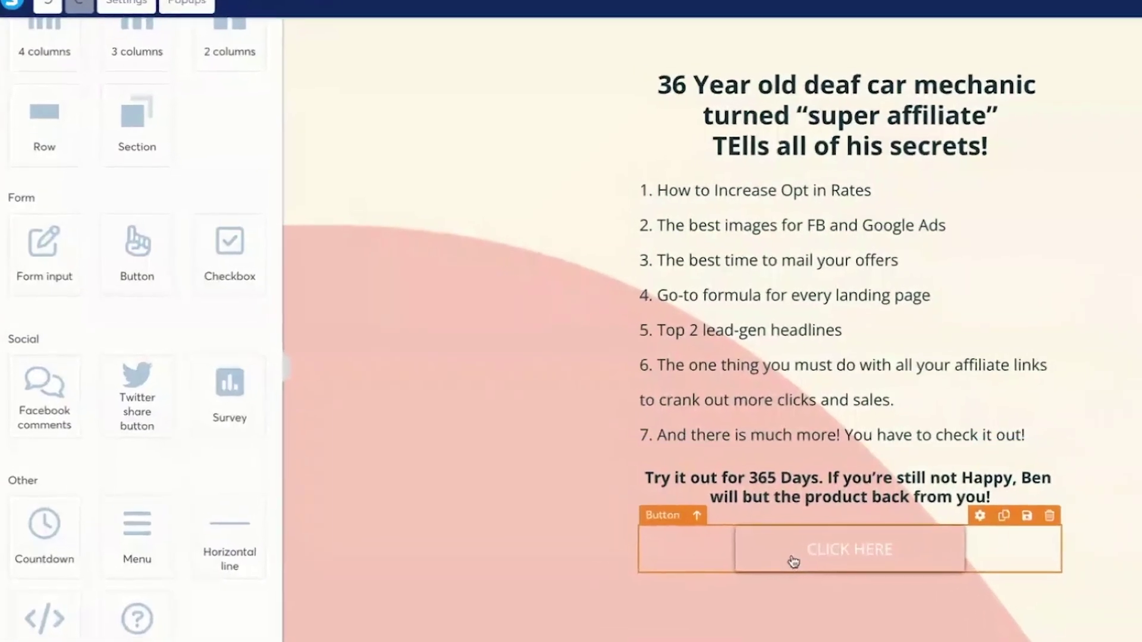
Give the CLICK HERE button a solid white border around all sides.
left_click(699, 521)
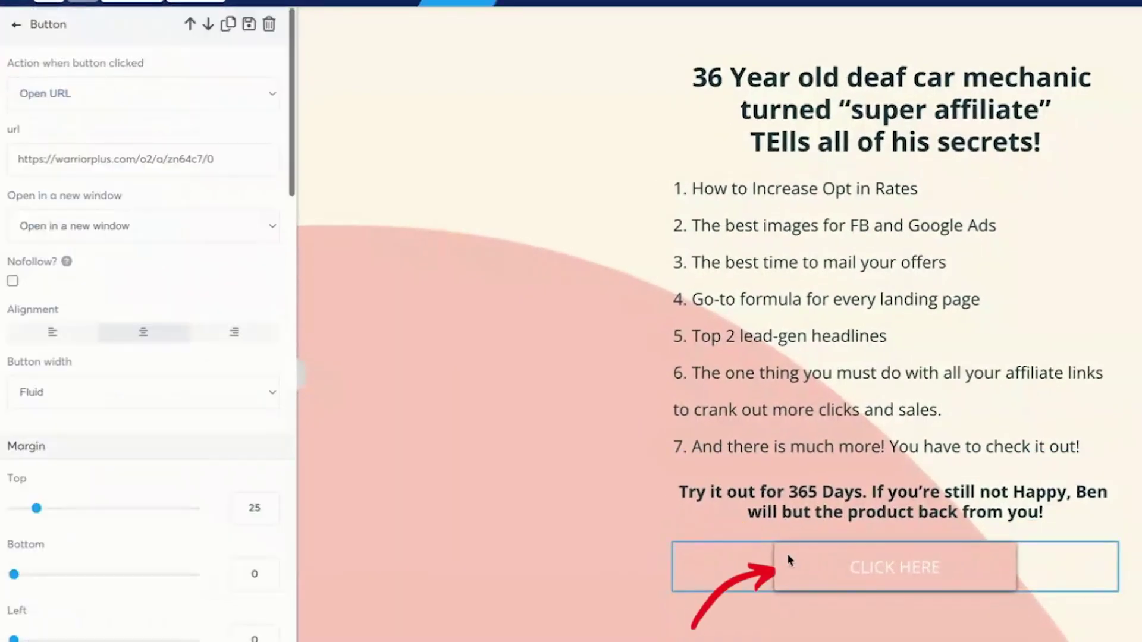
scroll(205, 406, "down", 10)
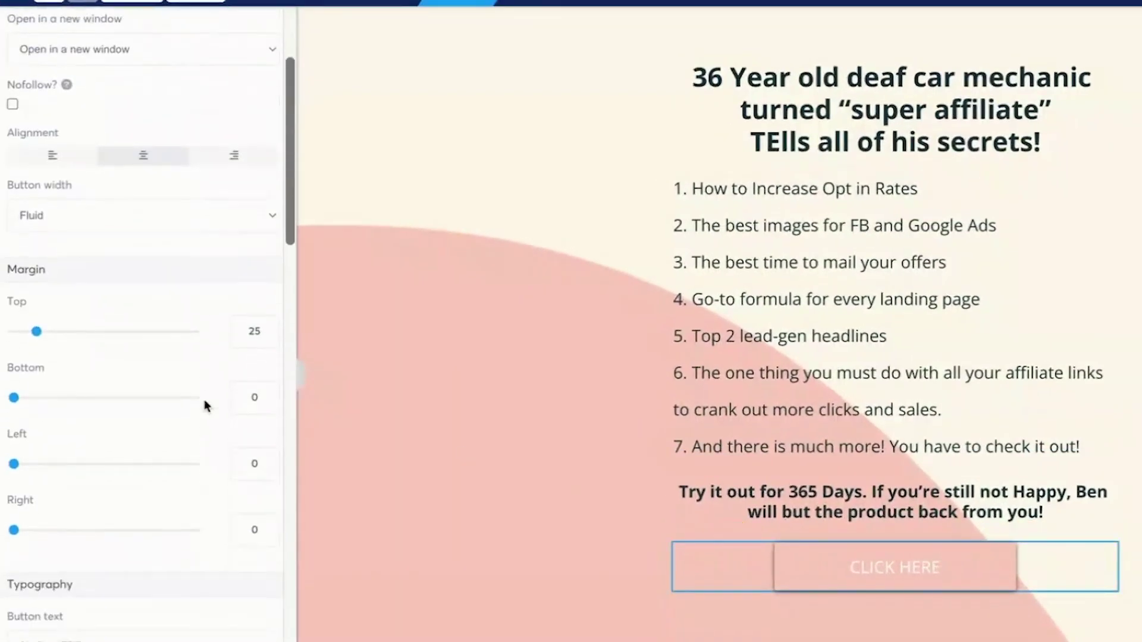
scroll(205, 402, "down", 6)
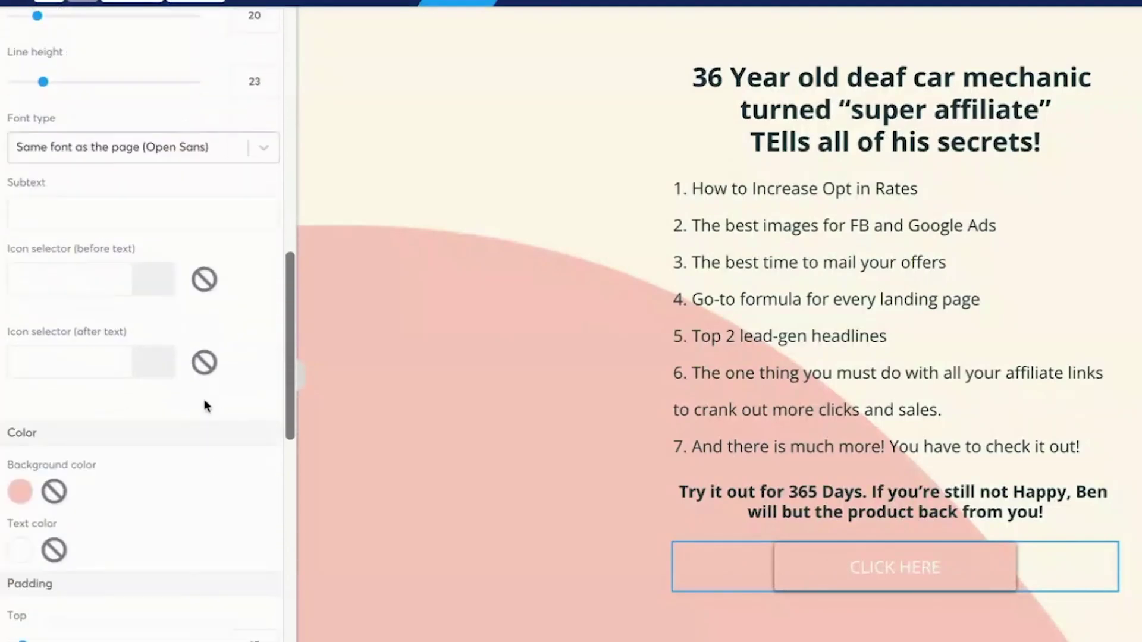
scroll(202, 394, "down", 3)
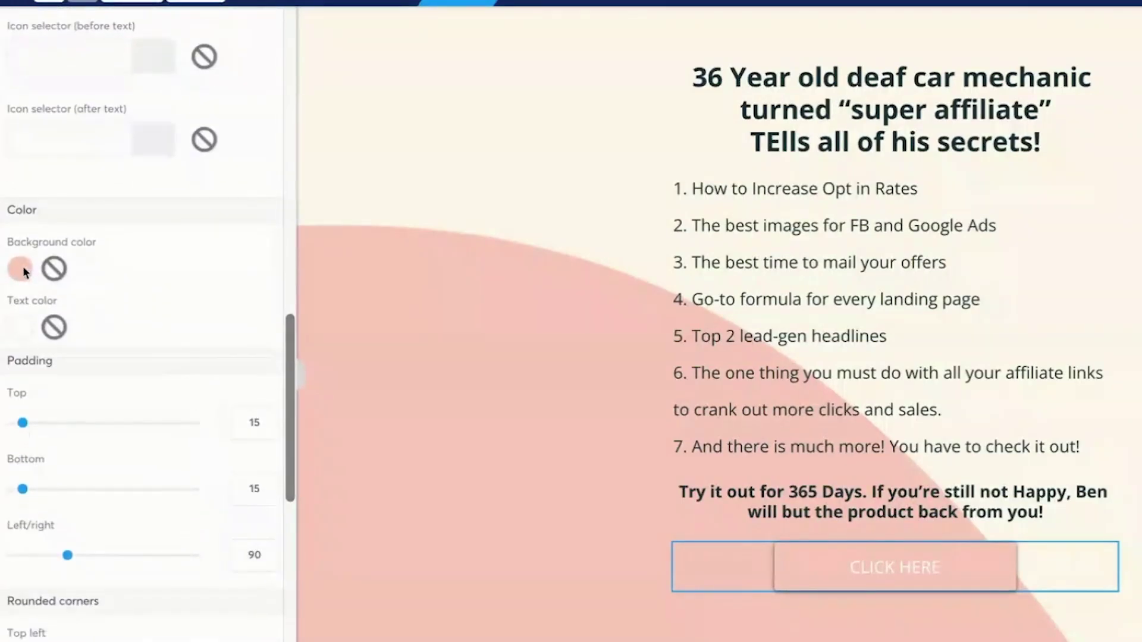
scroll(184, 407, "down", 5)
scroll(186, 405, "down", 8)
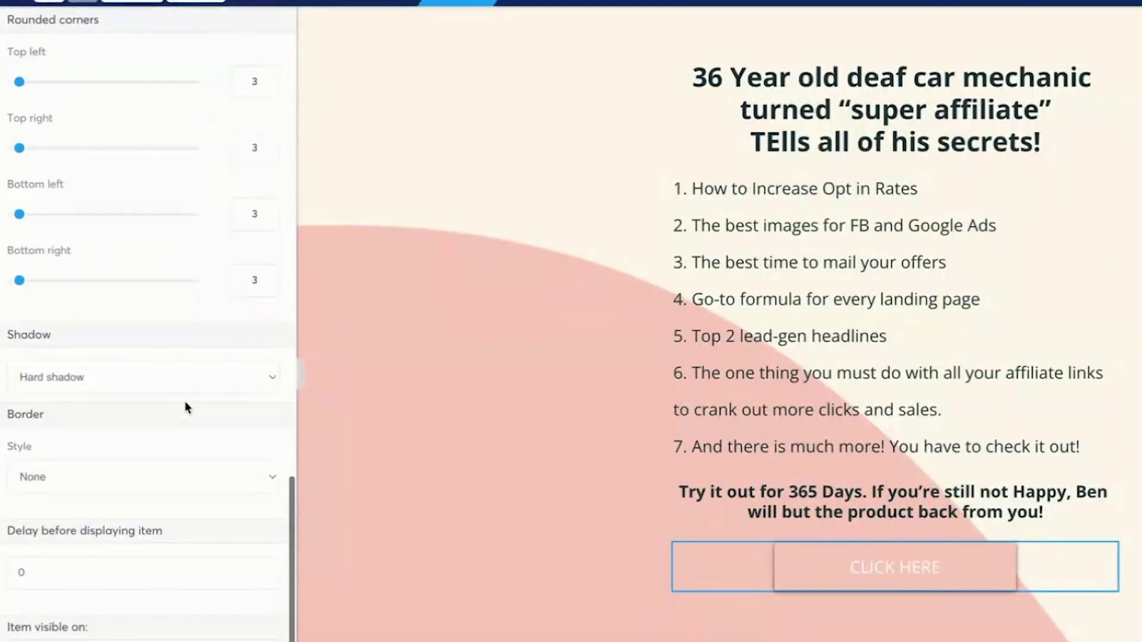
left_click(166, 381)
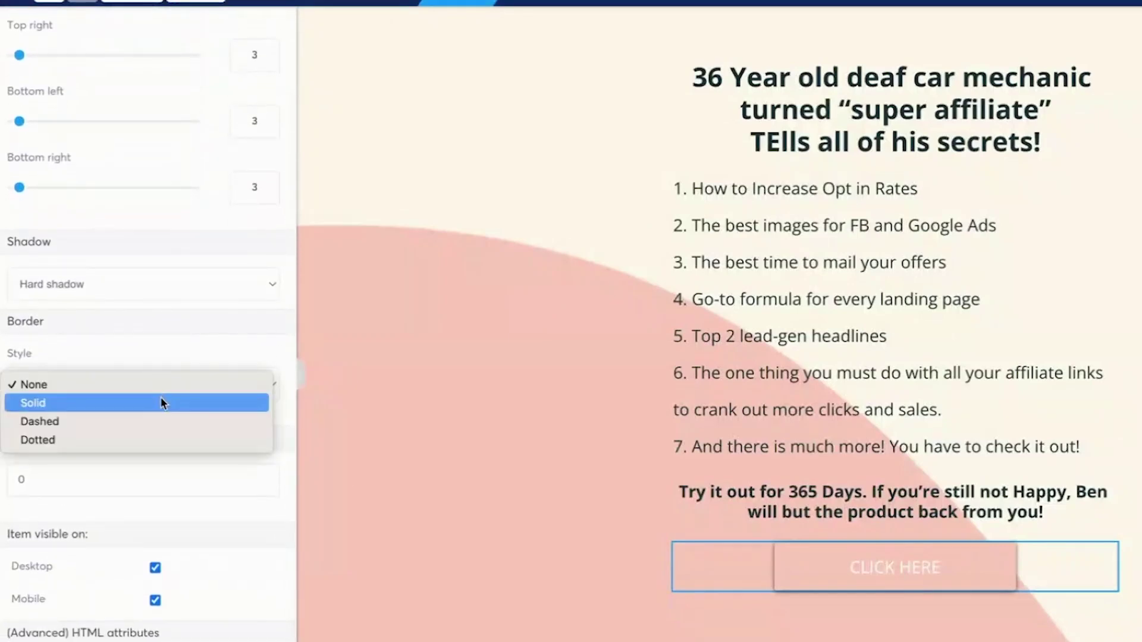
left_click(160, 399)
left_click(96, 503)
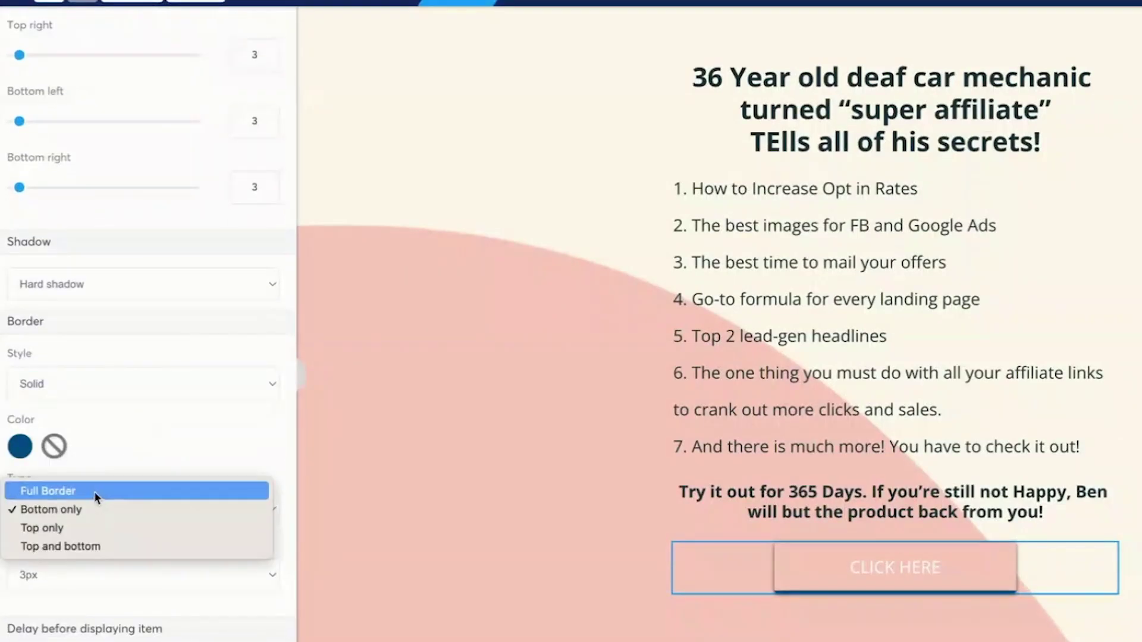
left_click(94, 487)
left_click(20, 448)
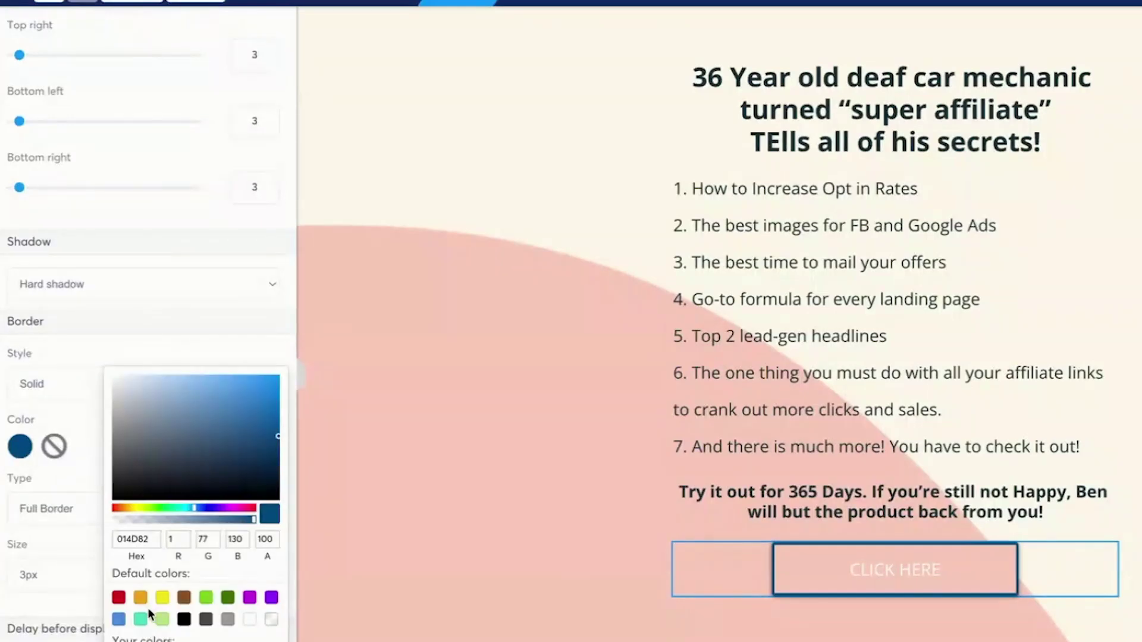
left_click(119, 597)
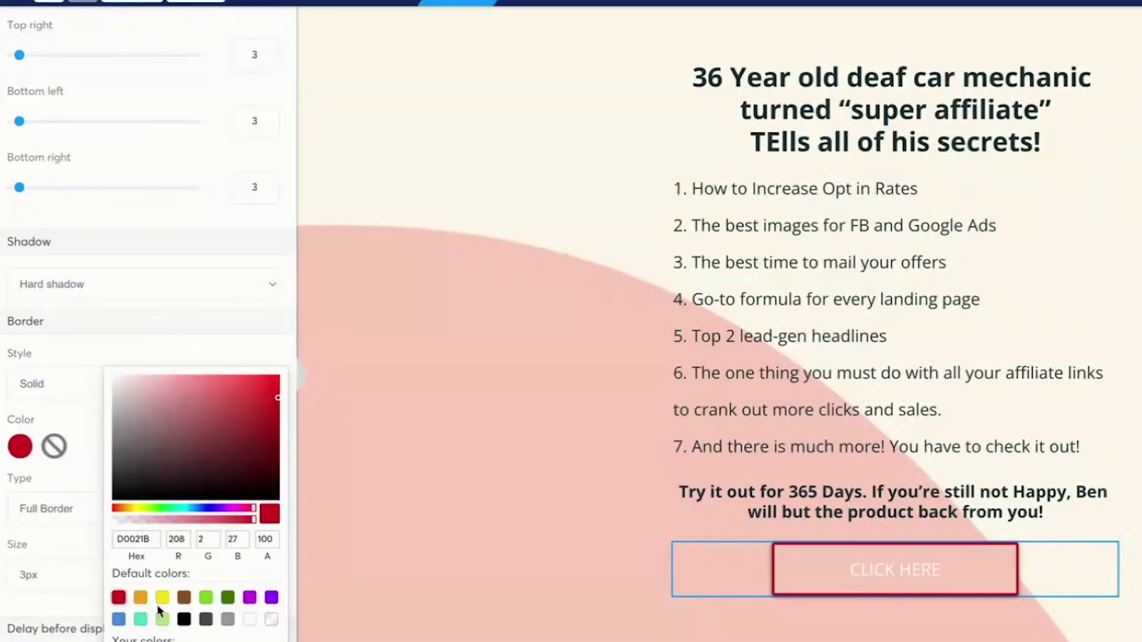
left_click(249, 621)
left_click(224, 351)
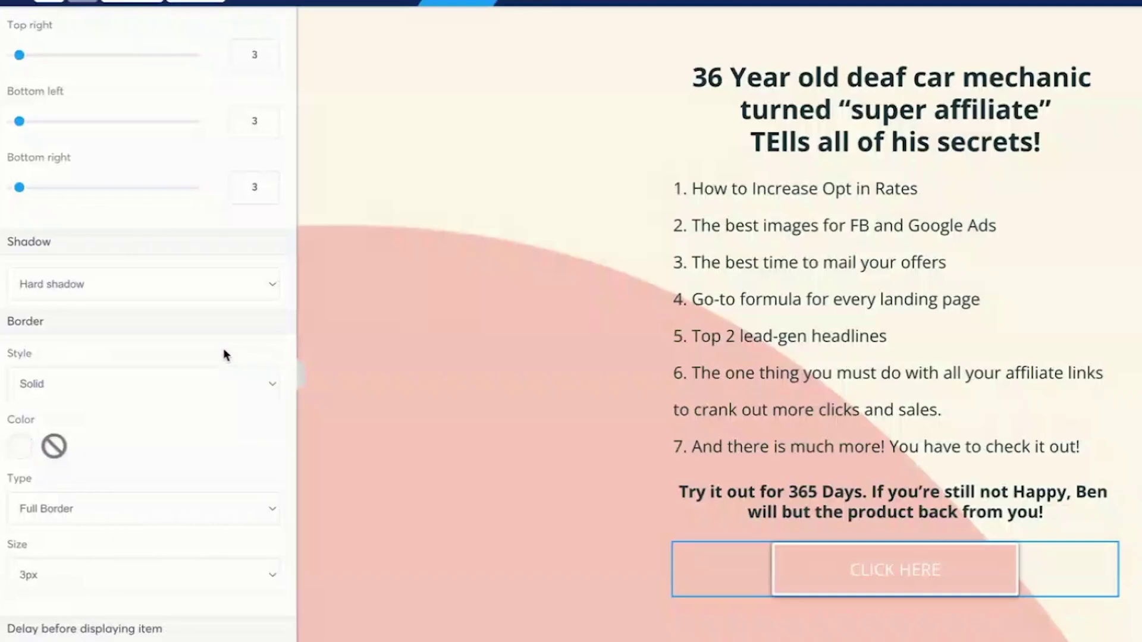
Make the CLICK HERE button text black.
scroll(224, 351, "up", 10)
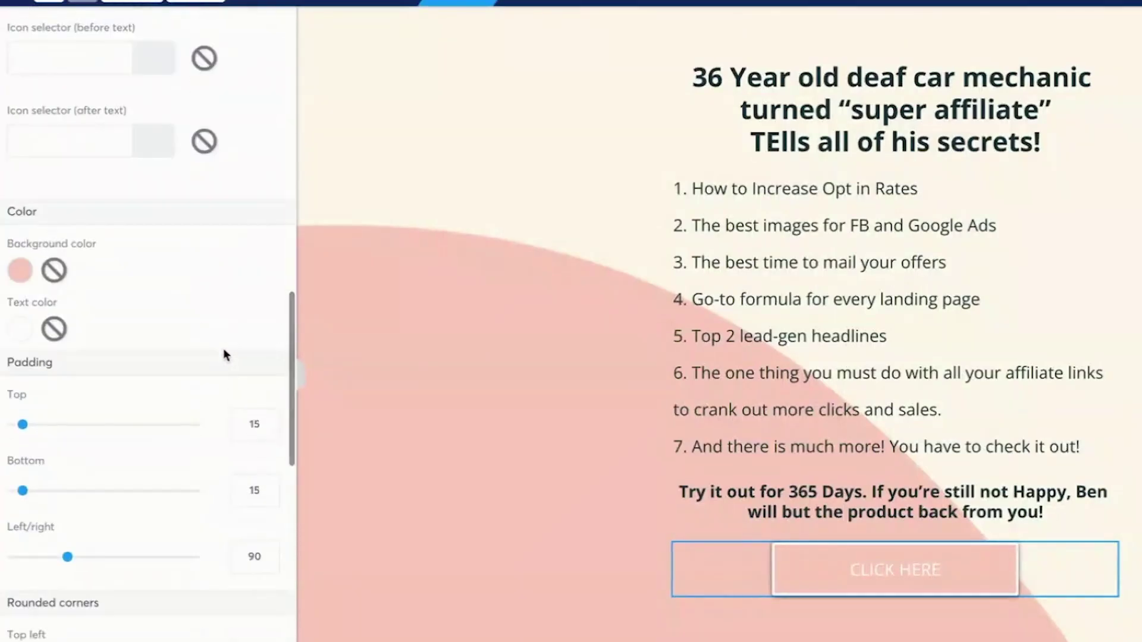
left_click(21, 329)
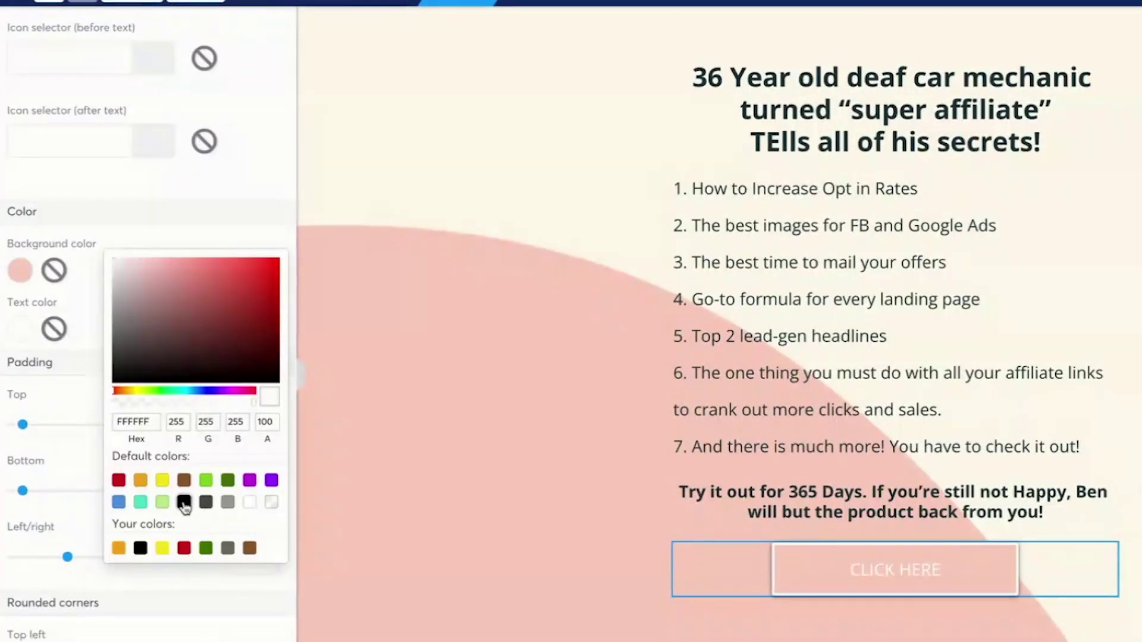
left_click(184, 503)
left_click(447, 516)
Add the external-link icon after the CLICK HERE label.
left_click(769, 574)
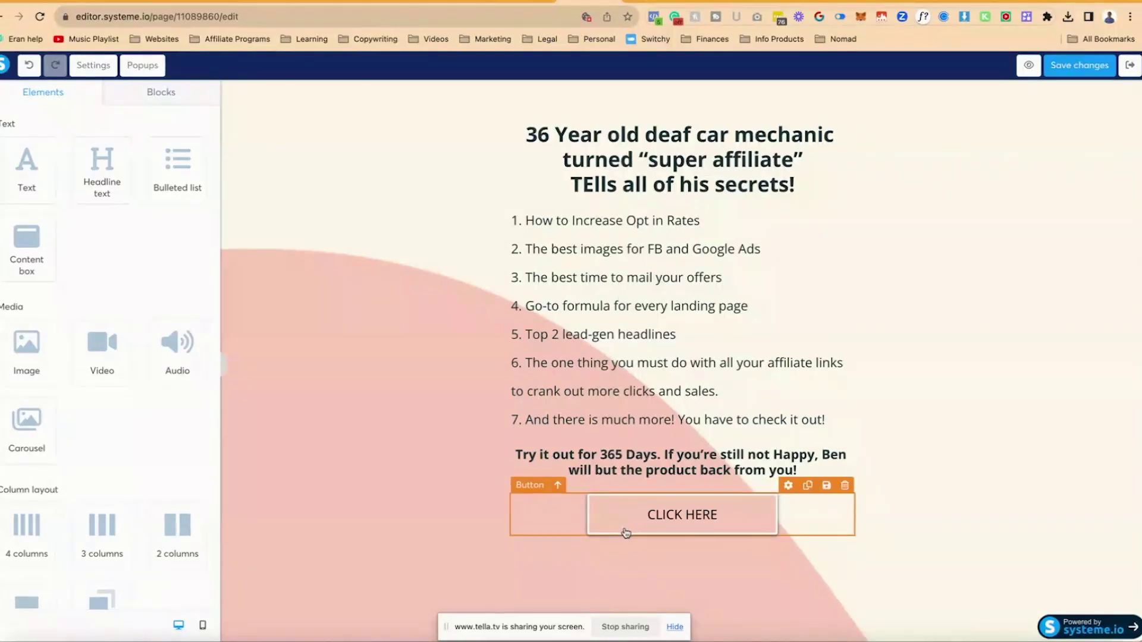
left_click(680, 519)
scroll(155, 448, "down", 10)
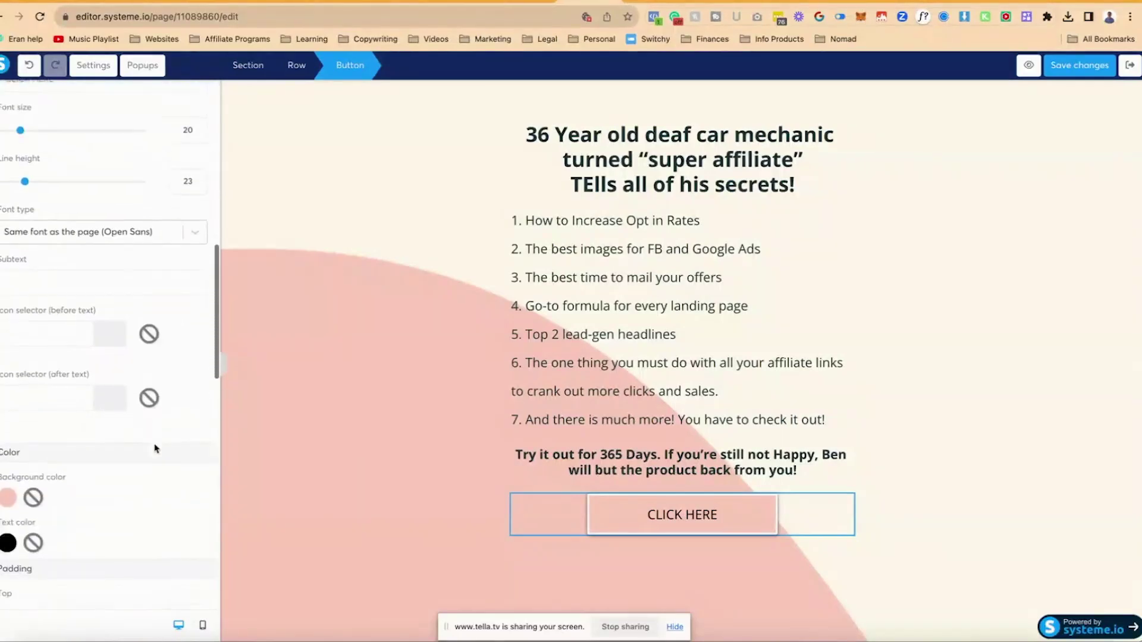
scroll(153, 448, "down", 4)
left_click(73, 286)
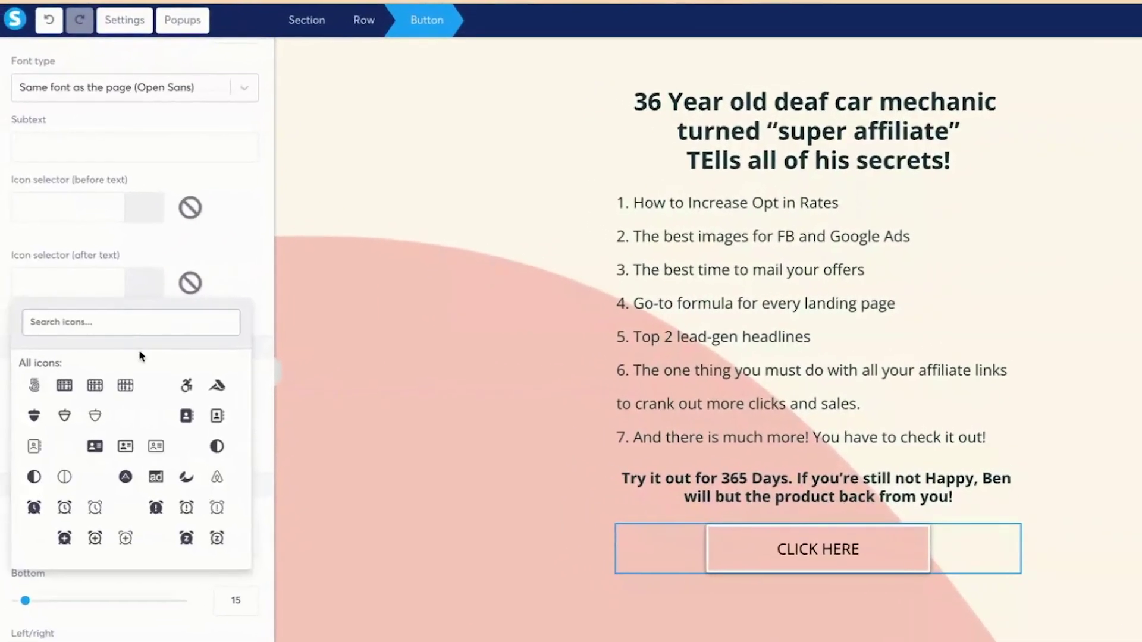
type("LINK")
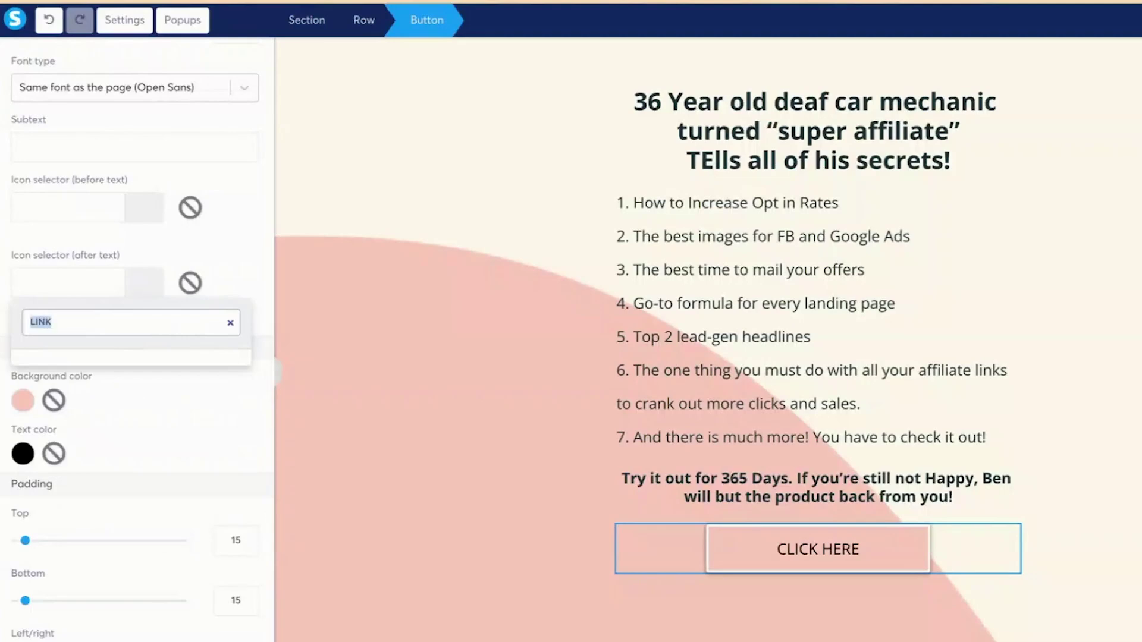
key("BackSpace")
type("link")
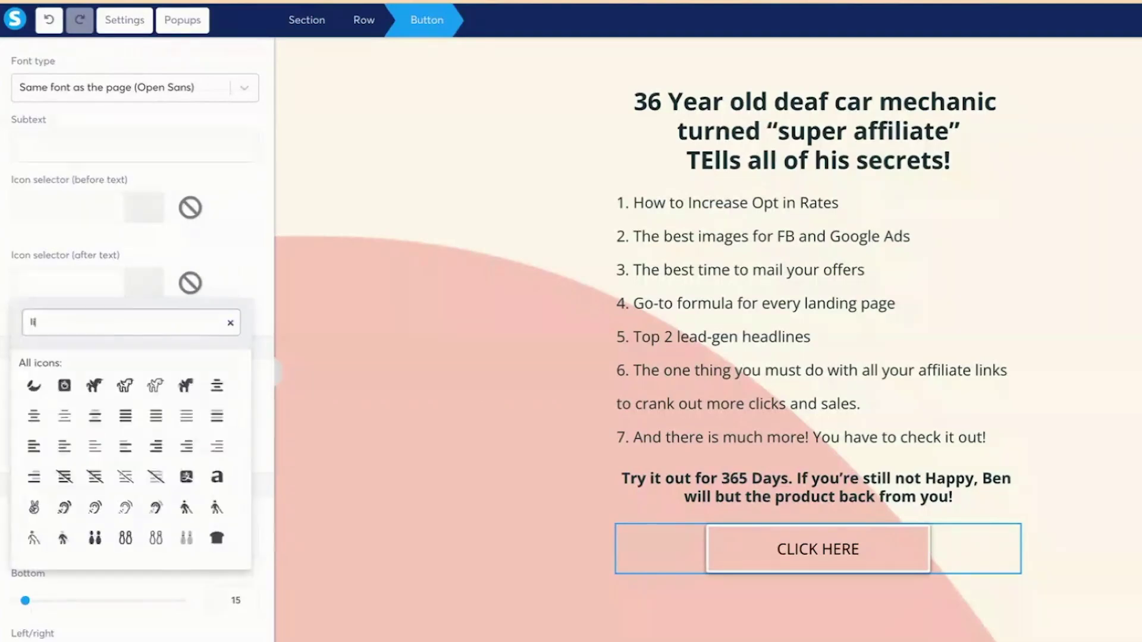
left_click(96, 387)
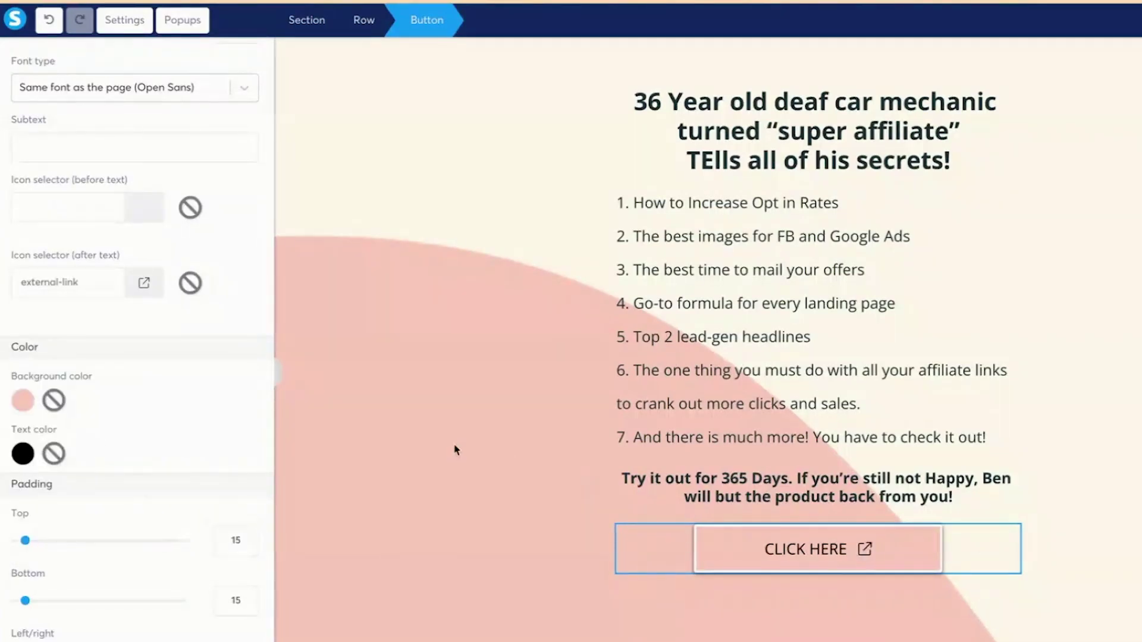
scroll(145, 413, "down", 6)
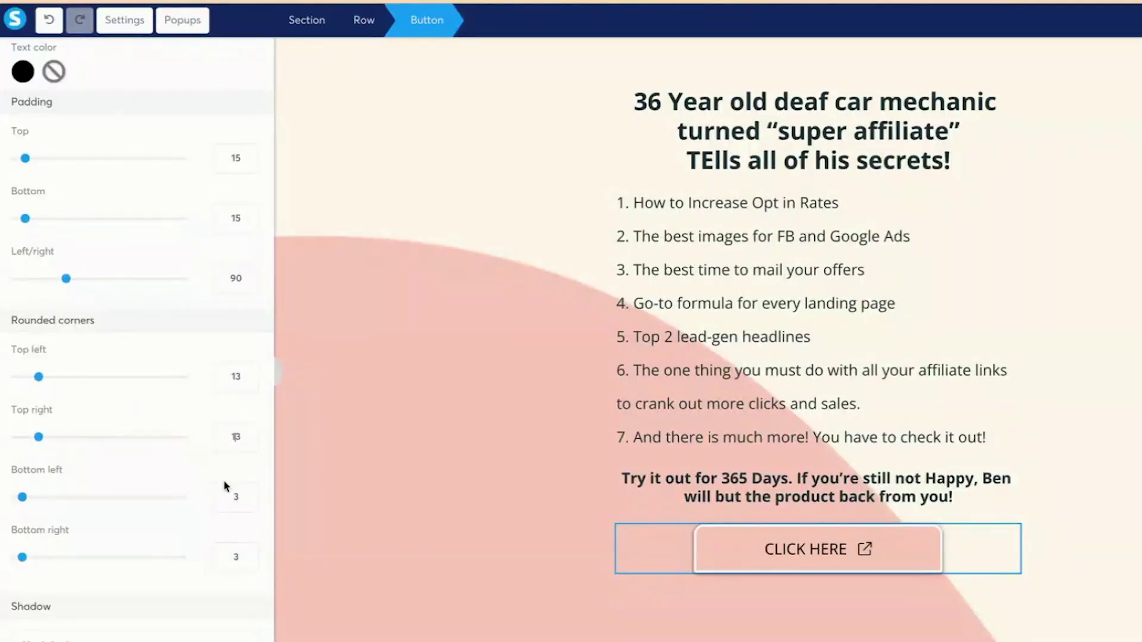
left_click(472, 527)
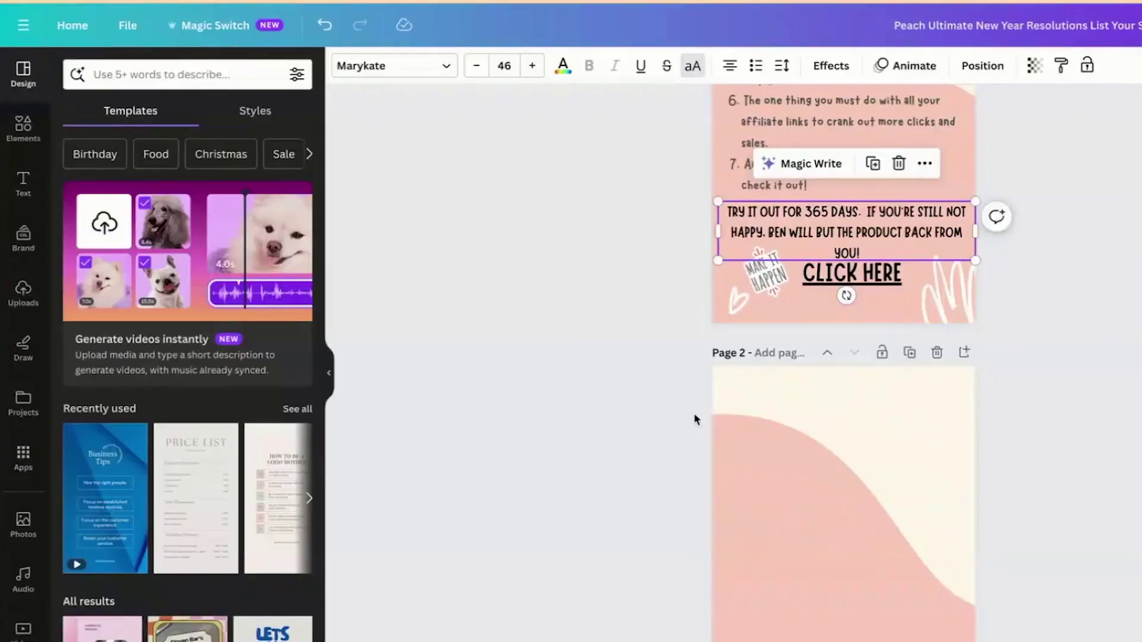
Select the MAKE IT HAPPEN sticker in the mock-up to copy it.
left_click(775, 269)
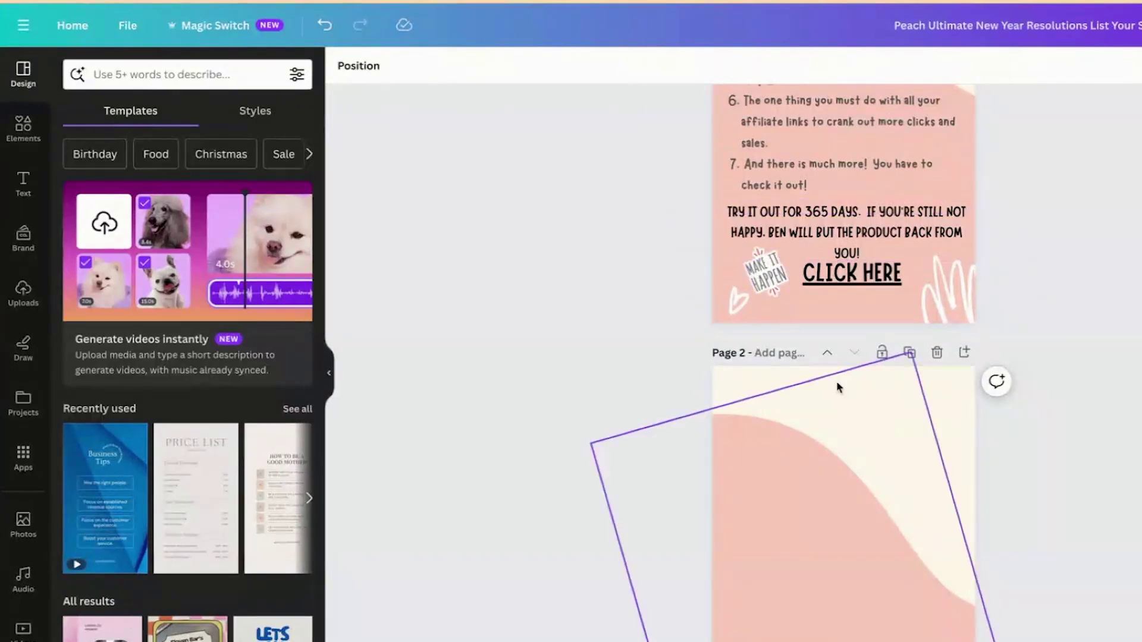
scroll(837, 387, "down", 1)
scroll(803, 328, "up", 1)
left_click(767, 269)
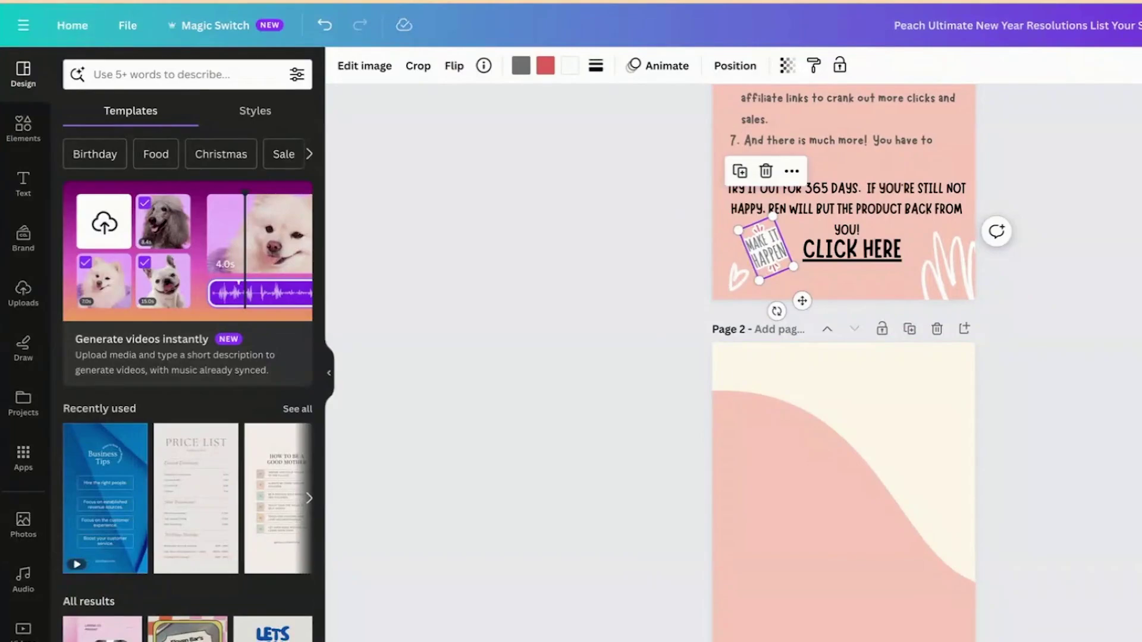
Create a 40×40 px custom-size design and centre the pasted sticker on it.
left_click(72, 25)
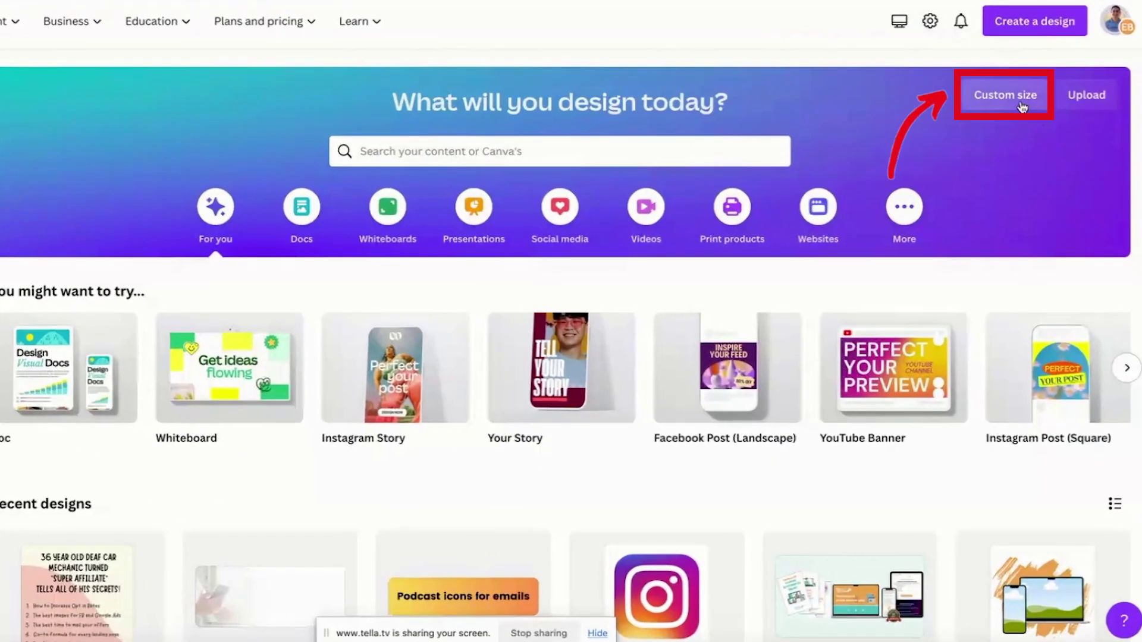
left_click(1020, 172)
left_click(822, 177)
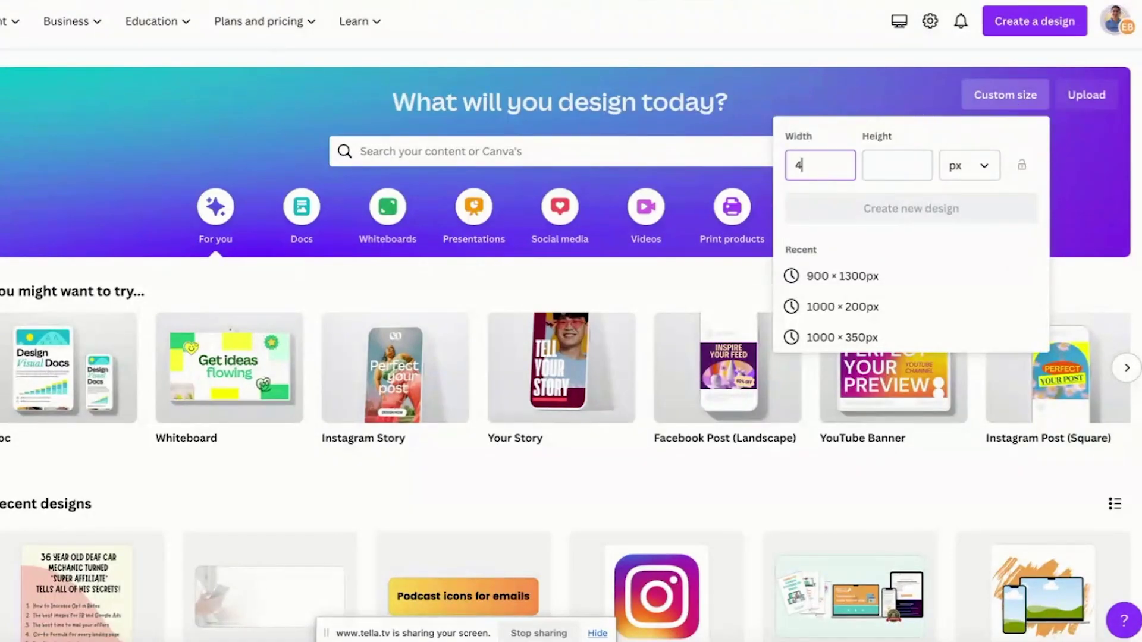
type("40")
key("Tab")
type("40")
key("Return")
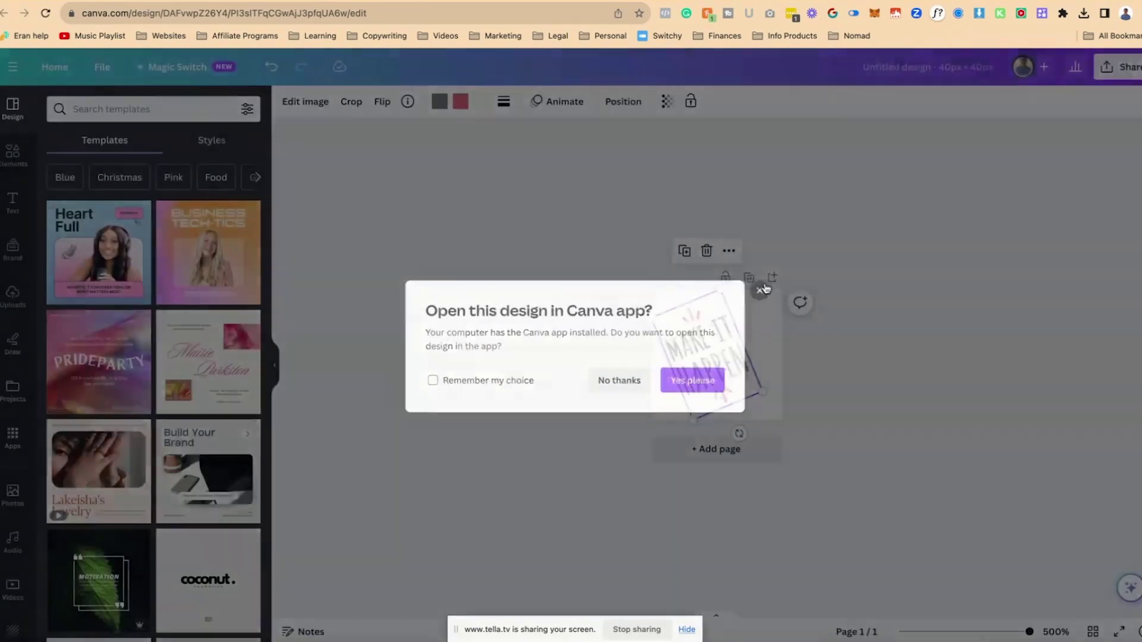
left_click(761, 290)
left_click(601, 355)
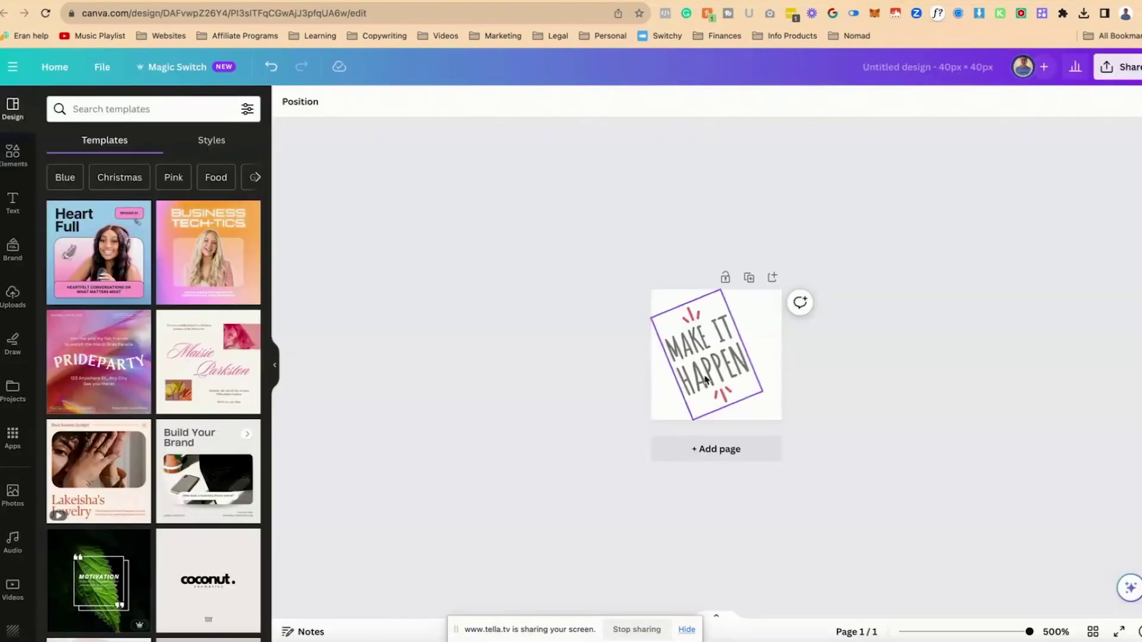
left_click_drag(696, 362, 705, 364)
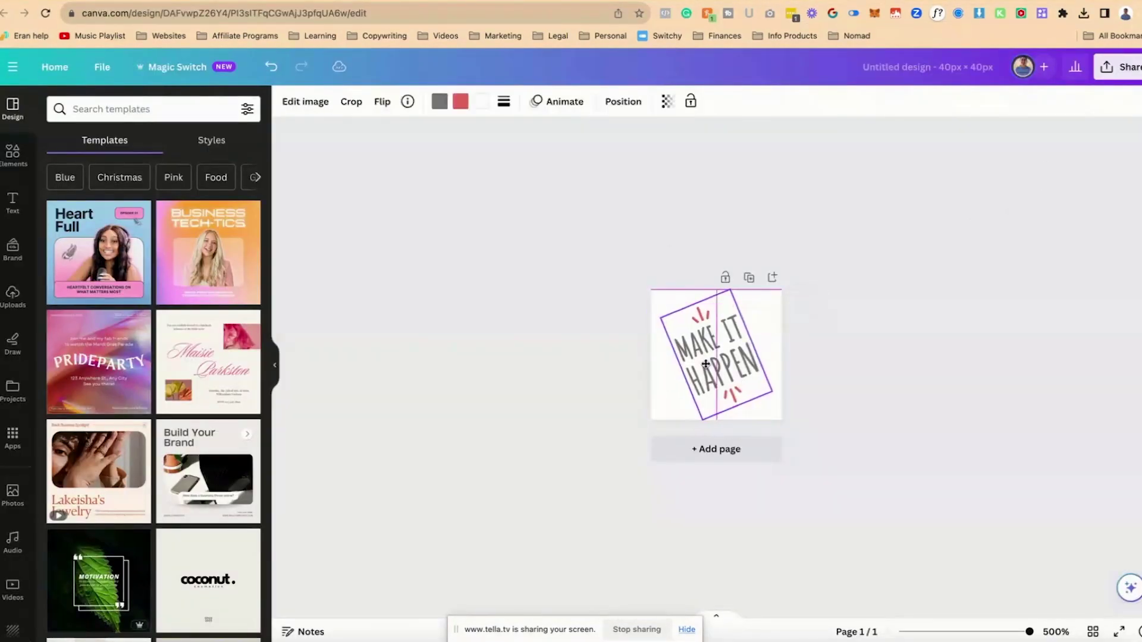
Download the sticker design as a PNG with a transparent background.
left_click(1117, 67)
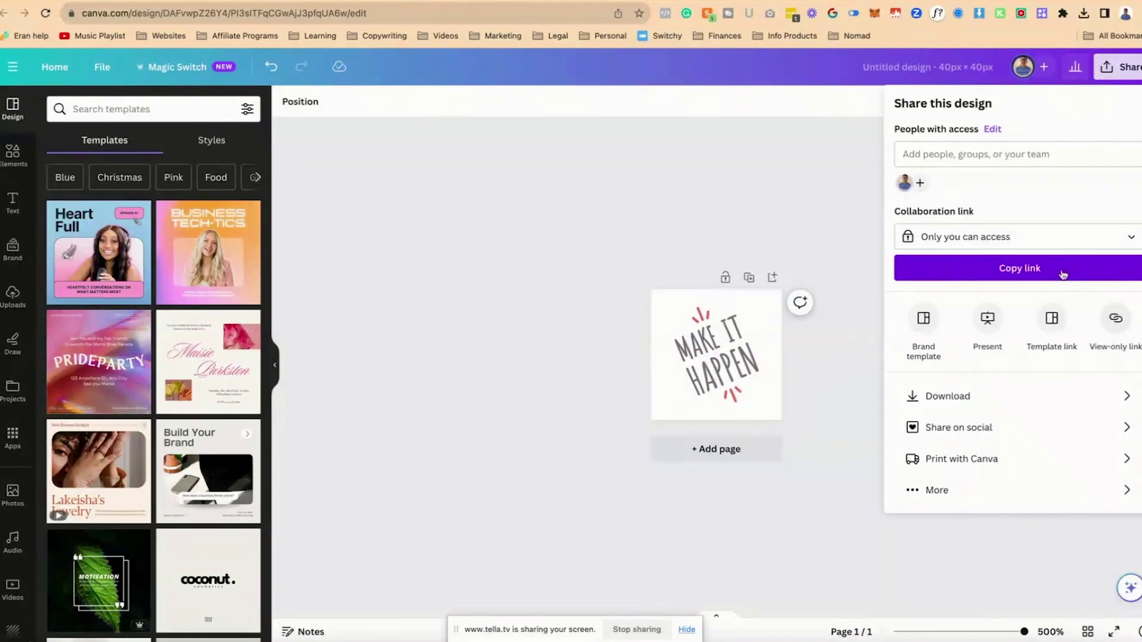
left_click(975, 395)
left_click(956, 245)
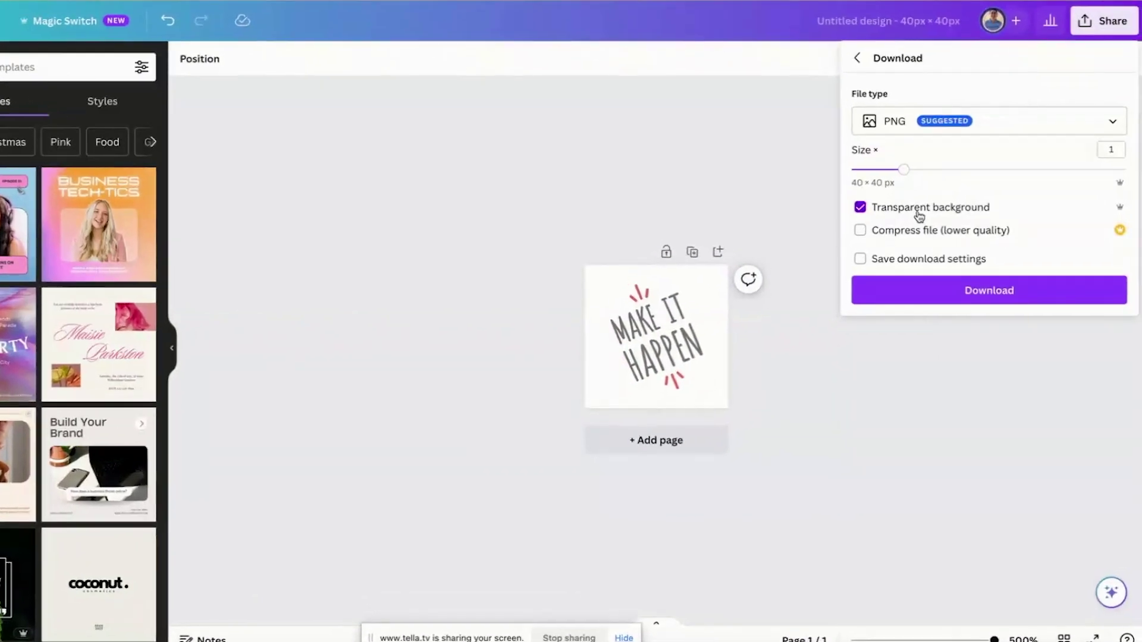
left_click(947, 283)
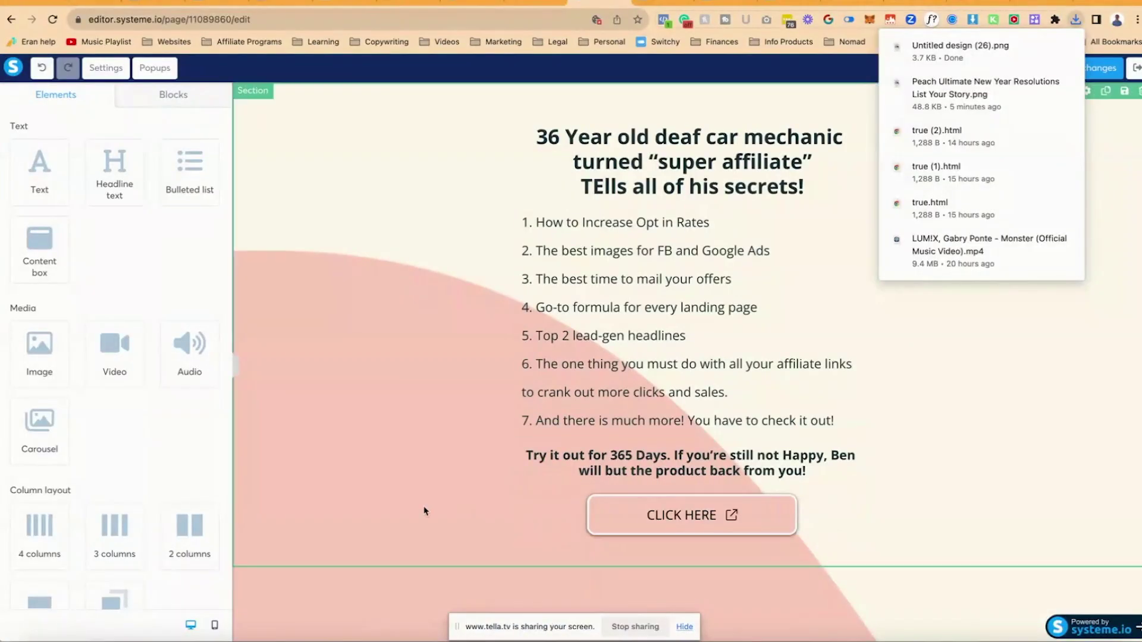
Add a two-column row under the guarantee text, with CLICK HERE in the widened right column.
scroll(193, 479, "down", 1)
left_click_drag(201, 483, 753, 515)
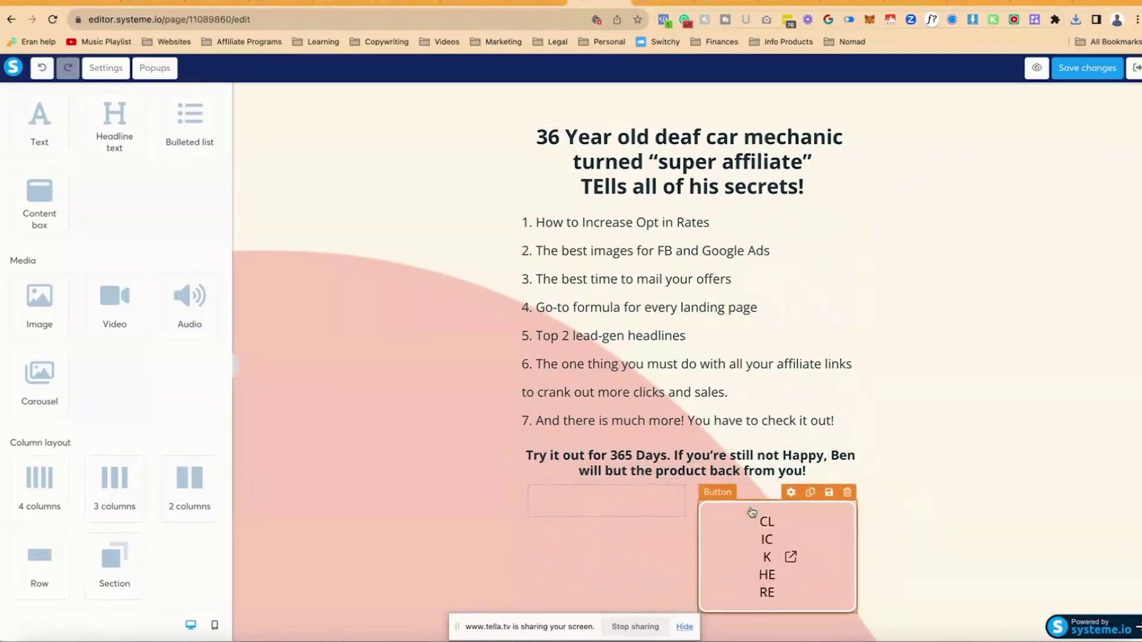
left_click(752, 516)
scroll(143, 397, "down", 3)
scroll(147, 413, "down", 2)
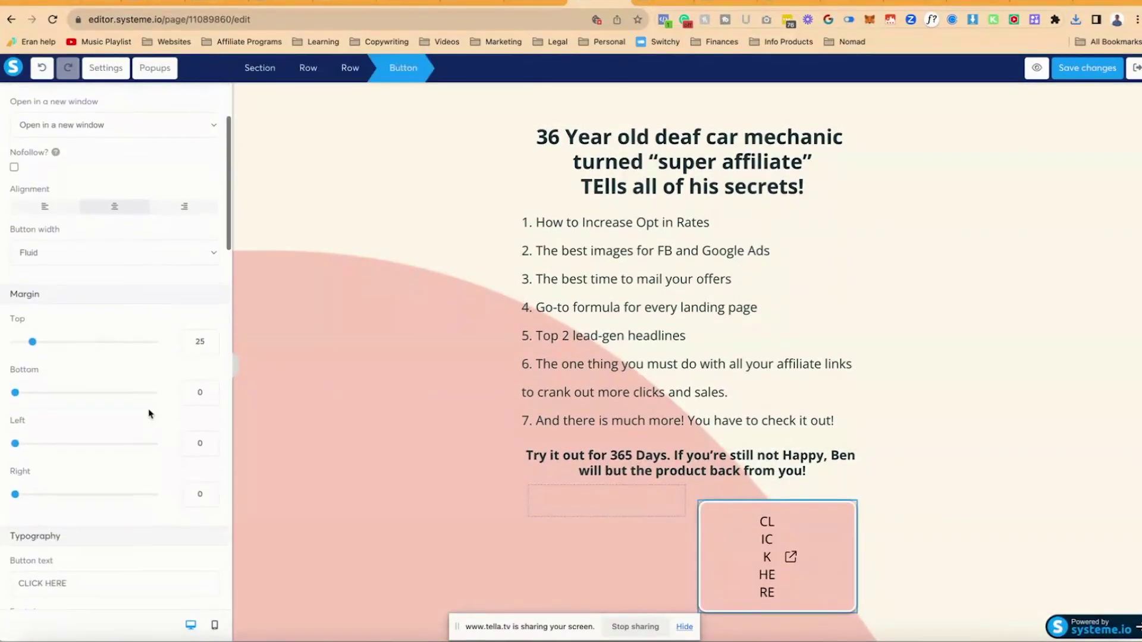
left_click(690, 520)
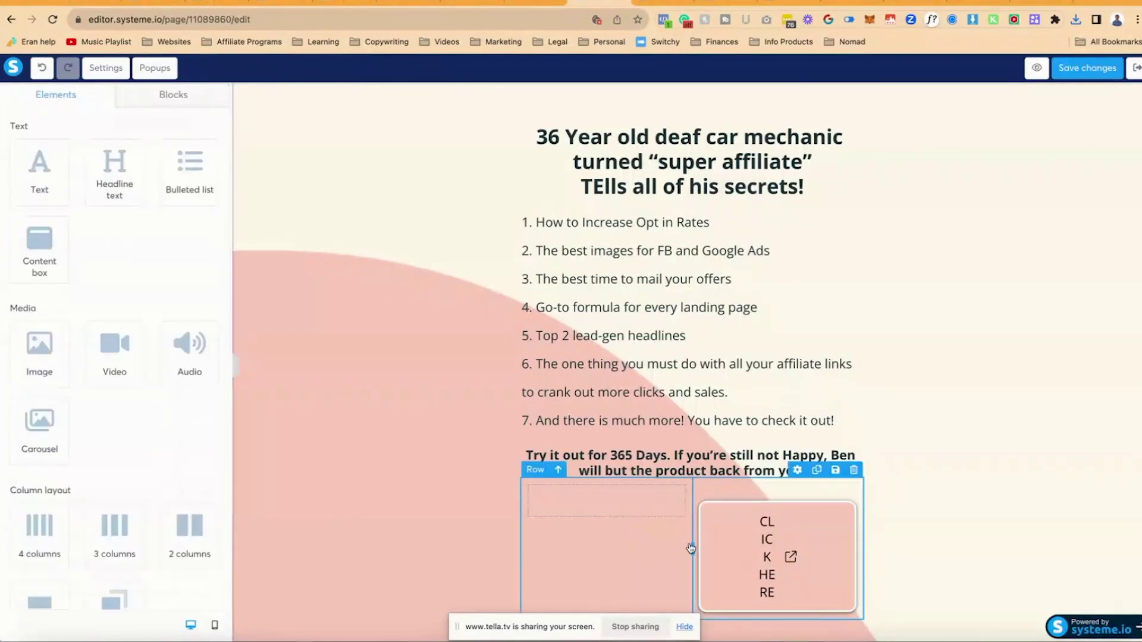
left_click_drag(688, 556, 630, 546)
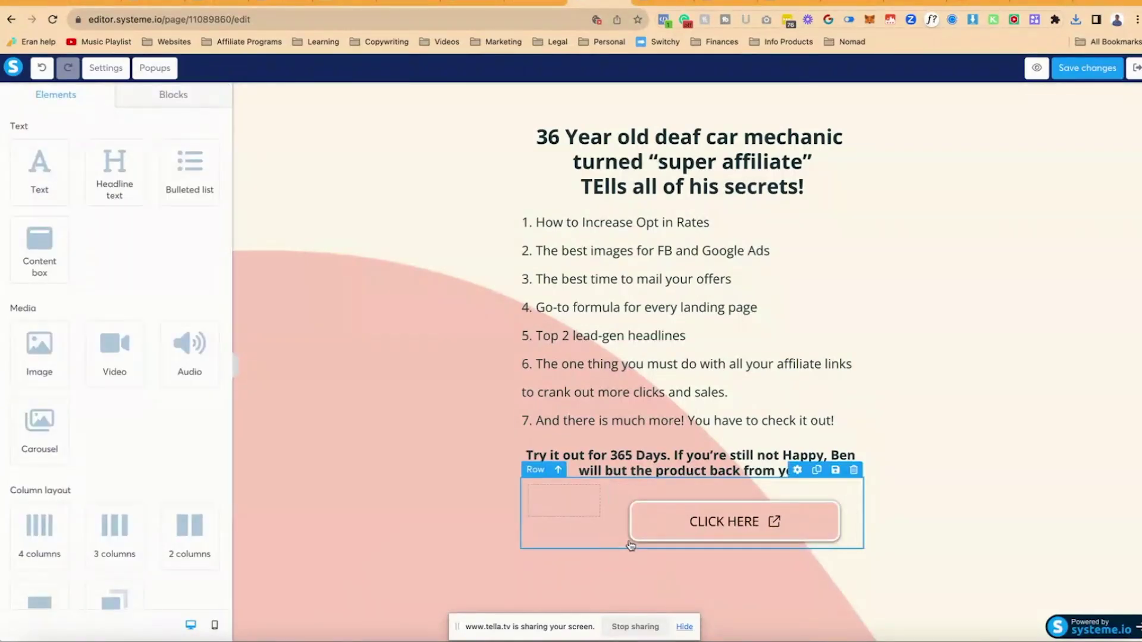
Add an image to the left column and upload Untitled design (26).png.
left_click_drag(46, 350, 558, 504)
left_click(559, 511)
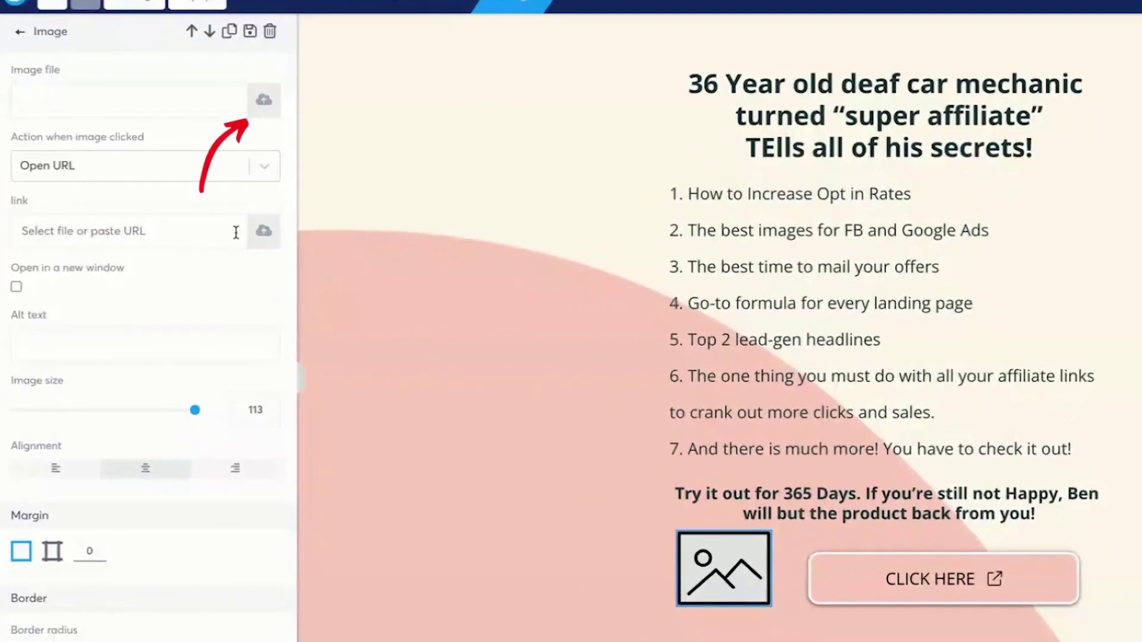
left_click(263, 99)
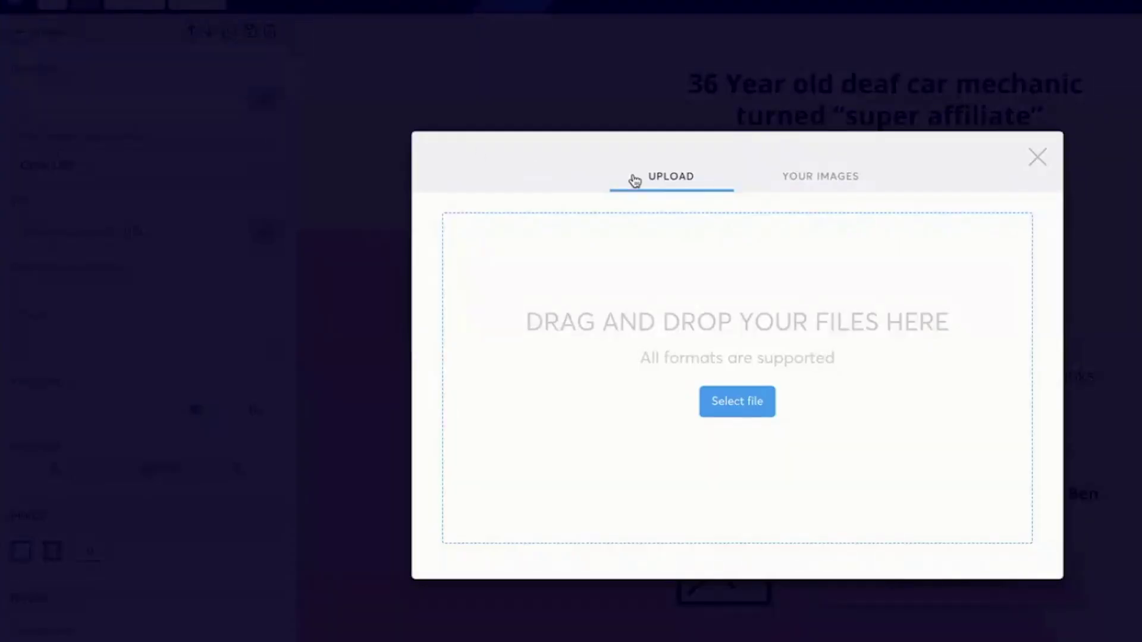
left_click(738, 400)
left_click(337, 166)
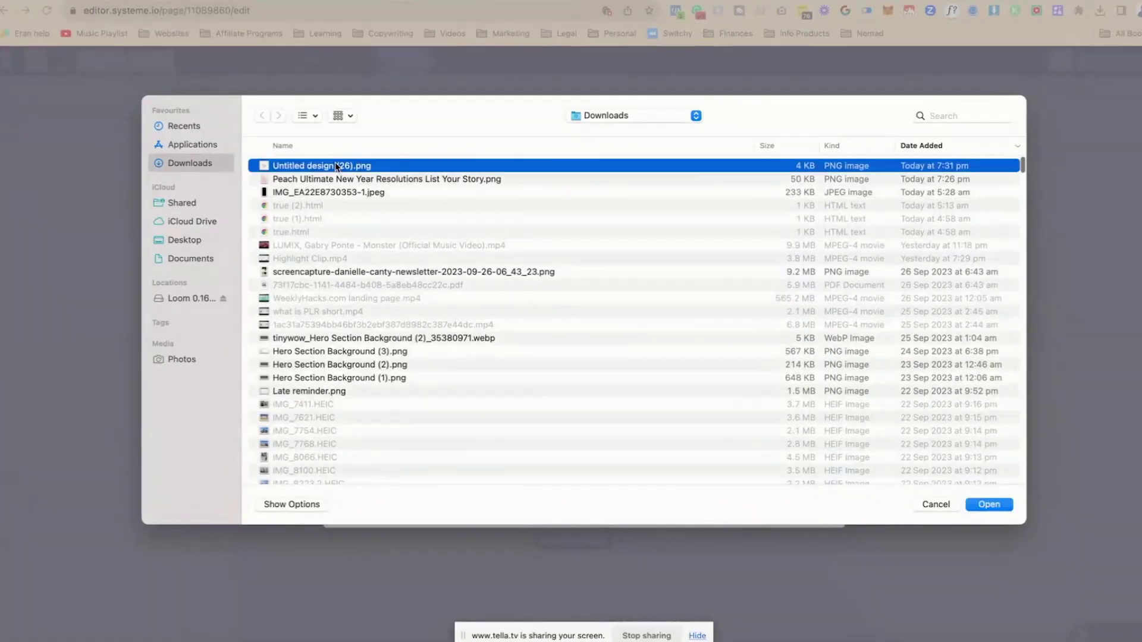
double_click(337, 166)
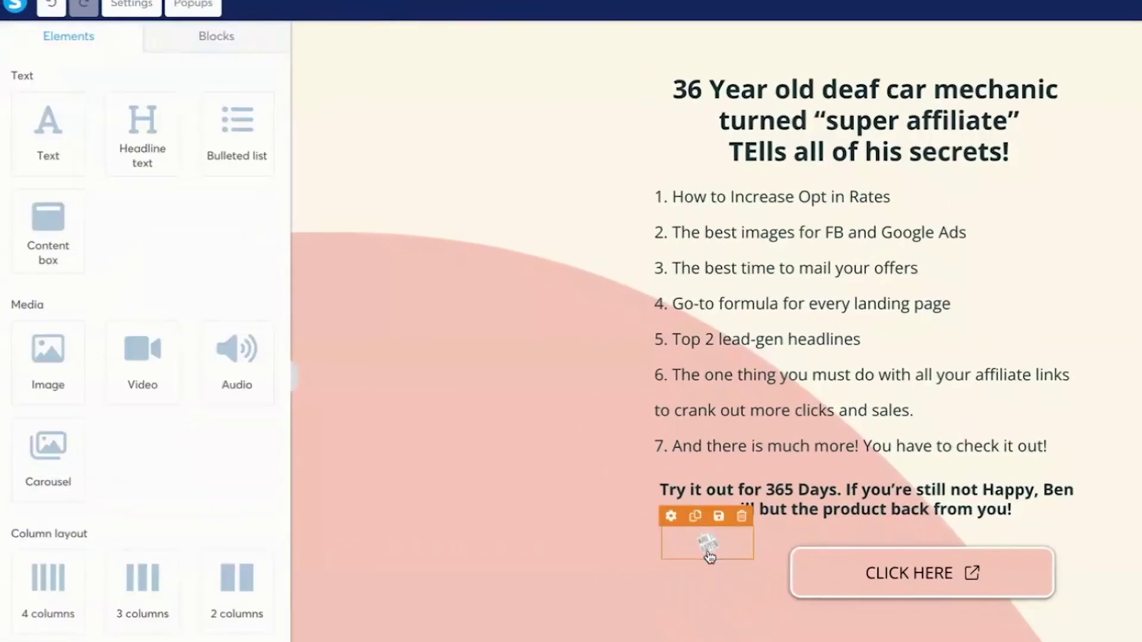
Enlarge the sticker image to size 113.
left_click(708, 554)
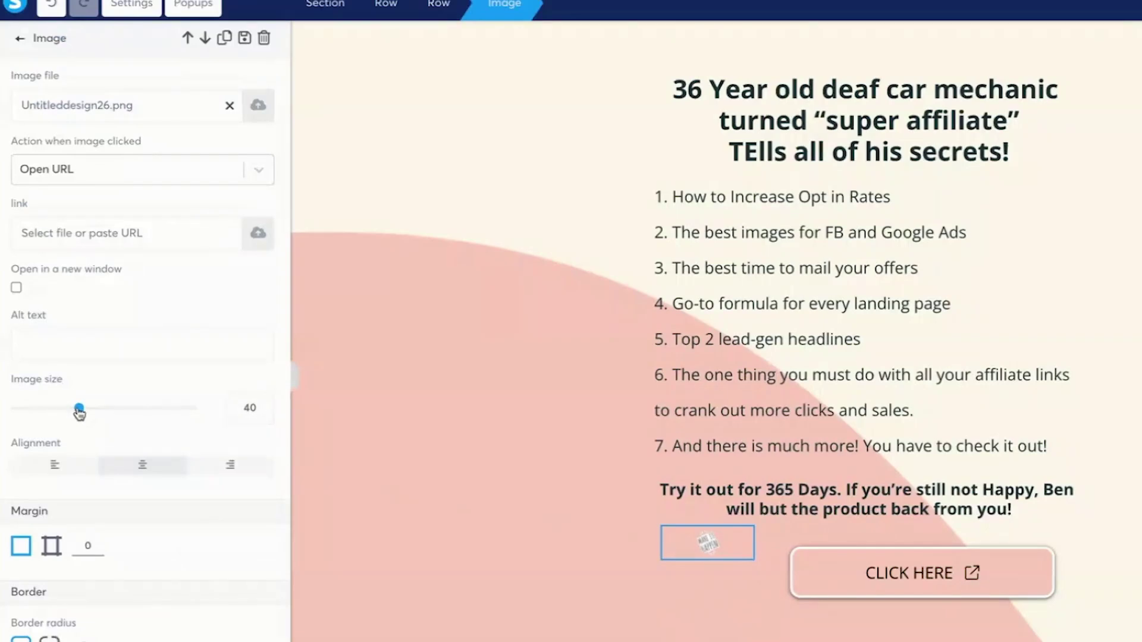
left_click_drag(78, 410, 230, 413)
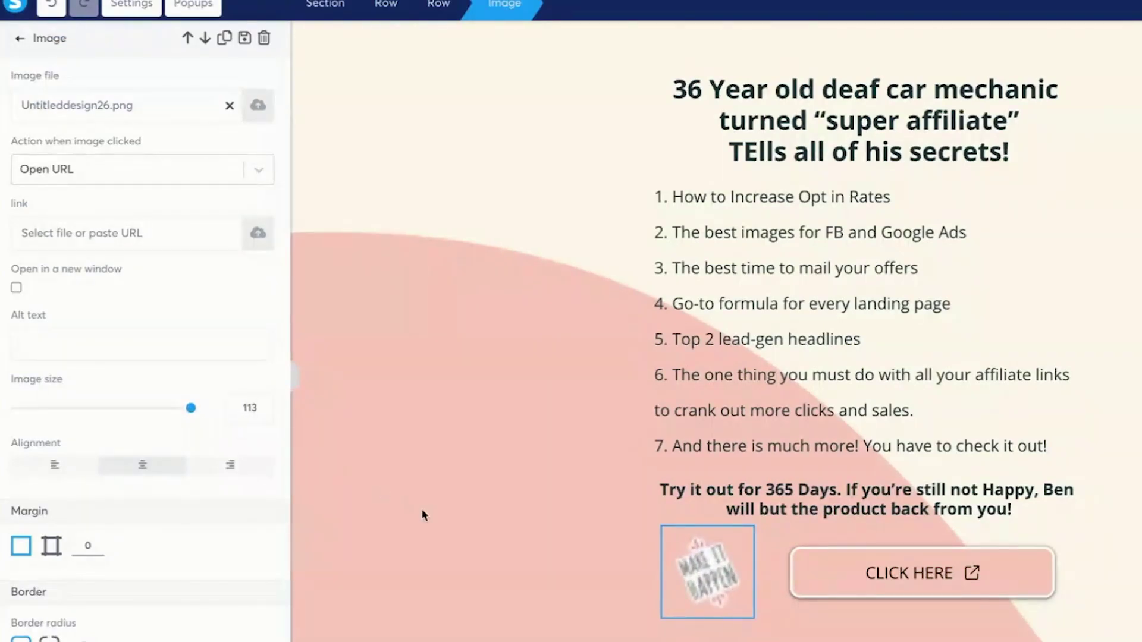
left_click(440, 516)
left_click(702, 547)
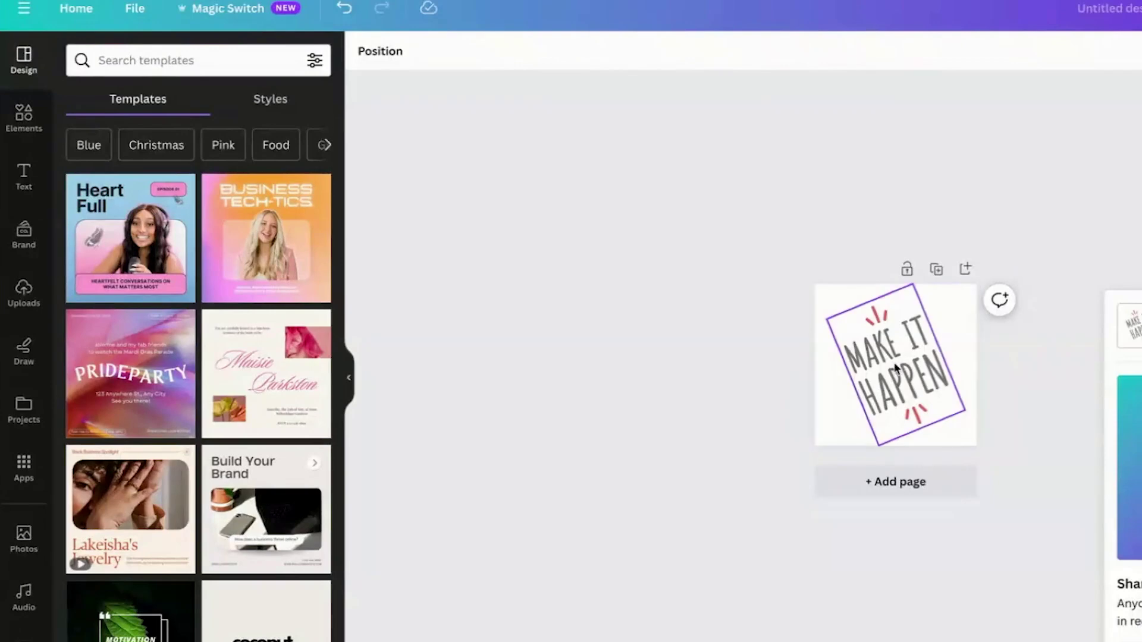
Export the MAKE IT HAPPEN design as a 125×125 px transparent-background PNG.
left_click(830, 354)
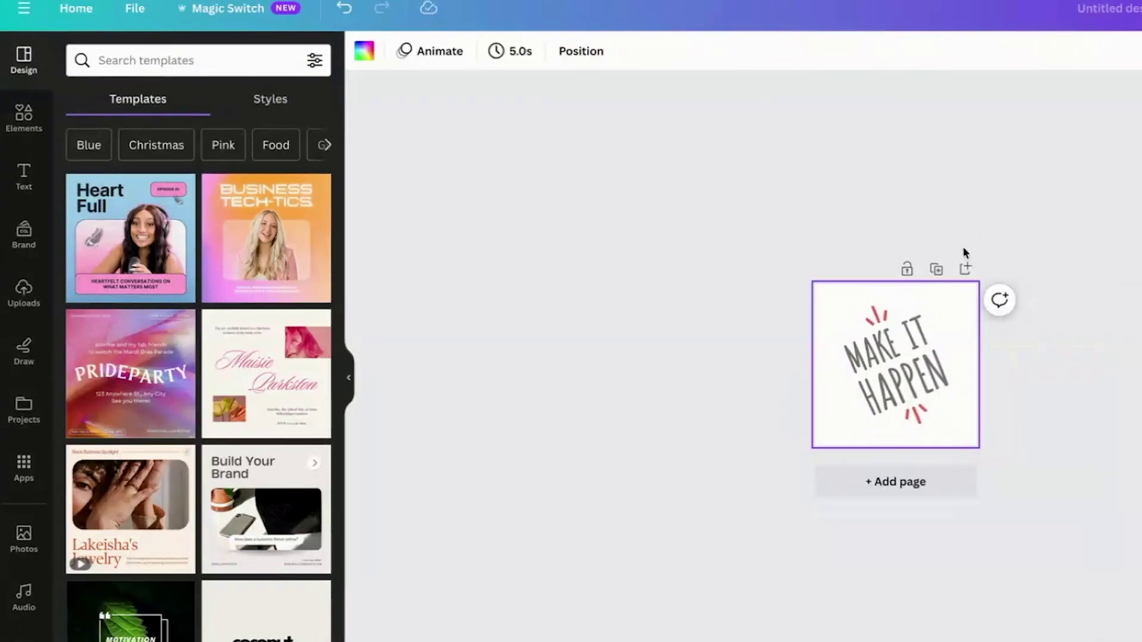
left_click(1101, 27)
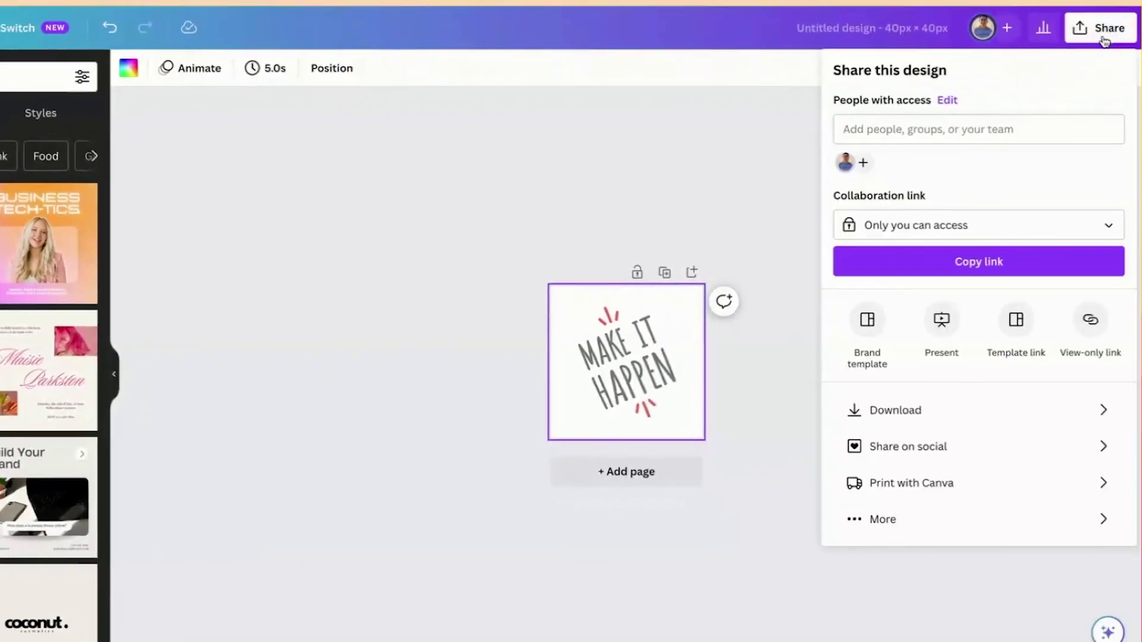
left_click(1030, 404)
left_click_drag(888, 179, 1138, 197)
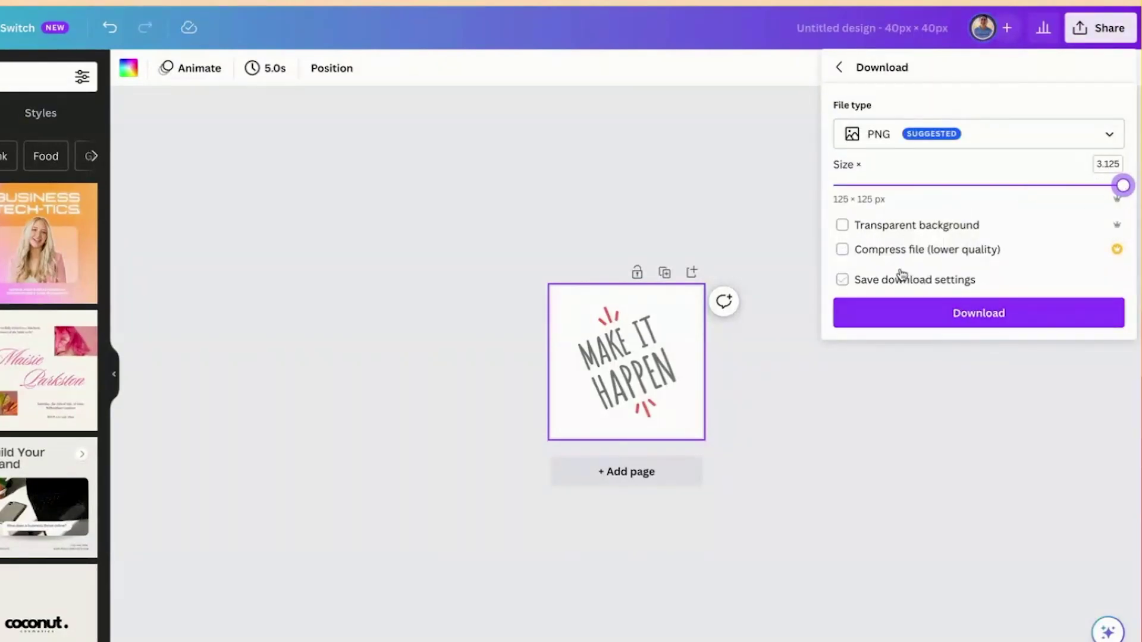
left_click(841, 226)
left_click(923, 315)
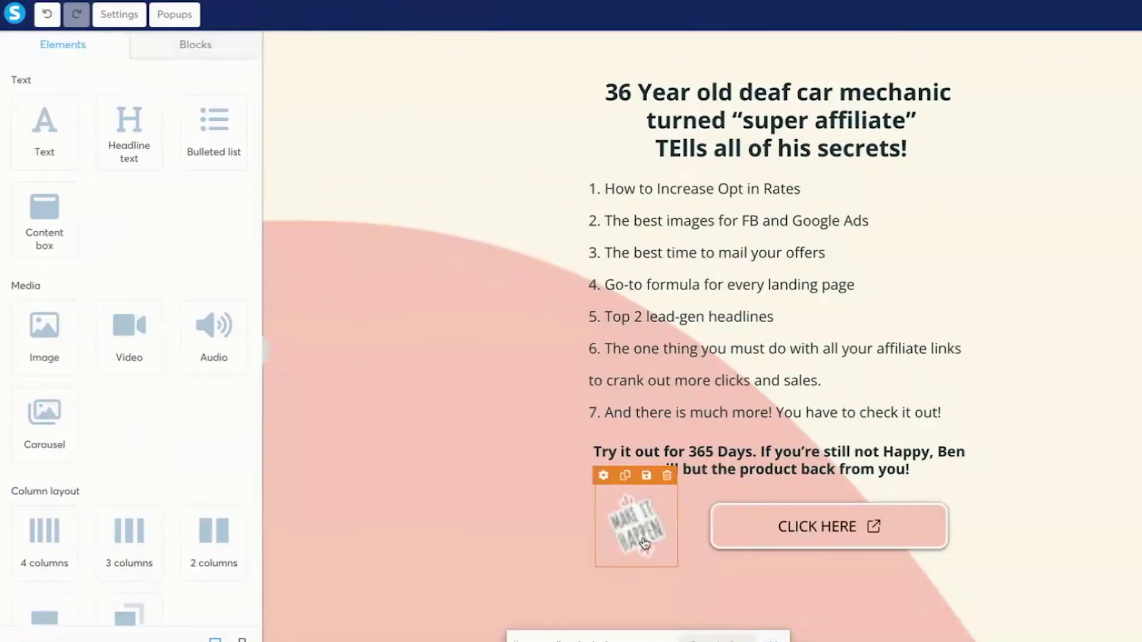
Replace the image beside CLICK HERE with the newly downloaded sticker PNG at size 100.
left_click(645, 542)
left_click(209, 109)
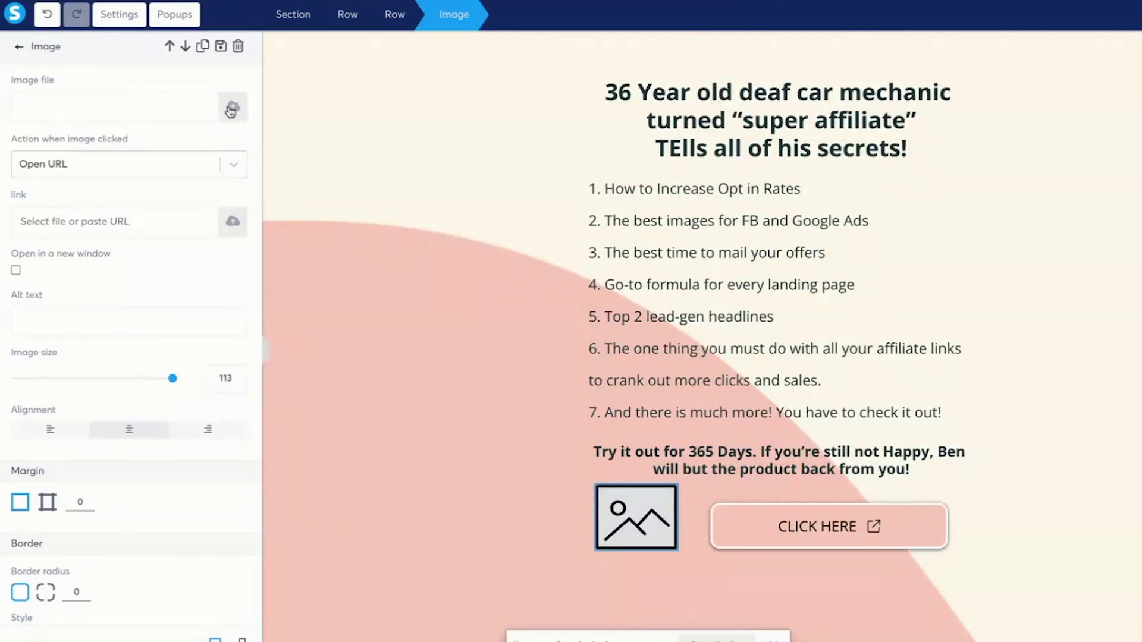
left_click(232, 107)
left_click(647, 372)
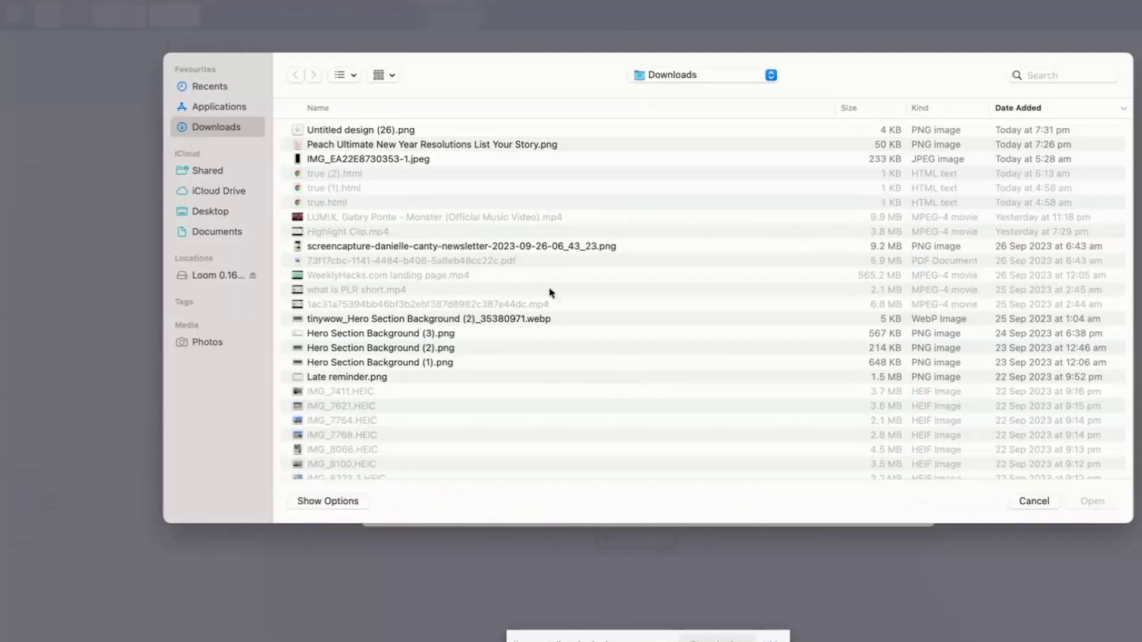
left_click(399, 130)
left_click(1092, 501)
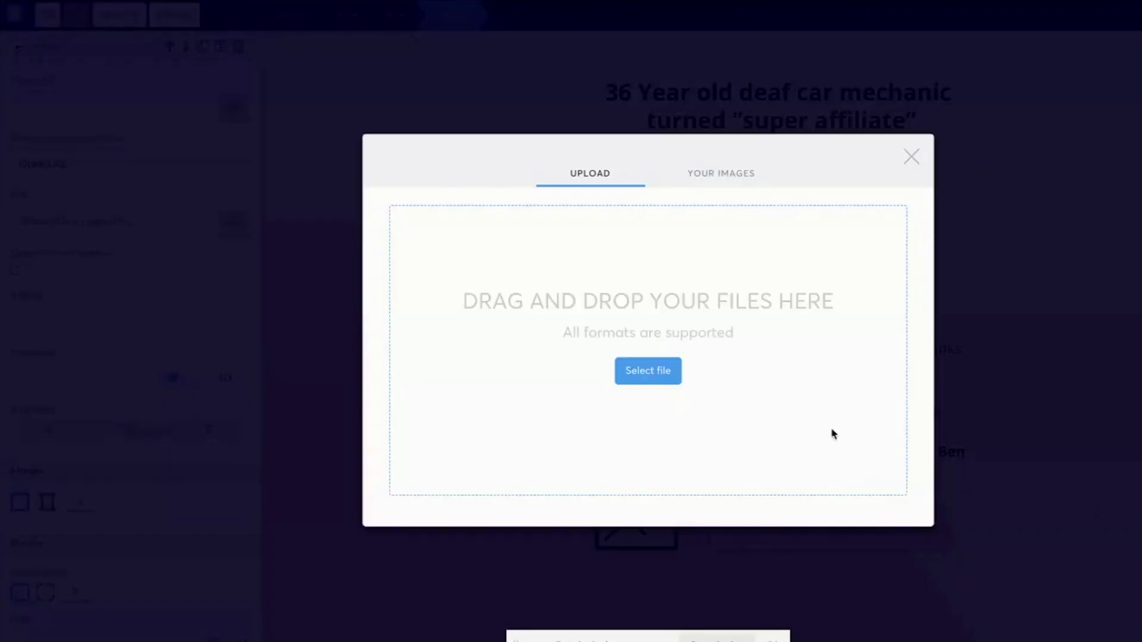
left_click(882, 531)
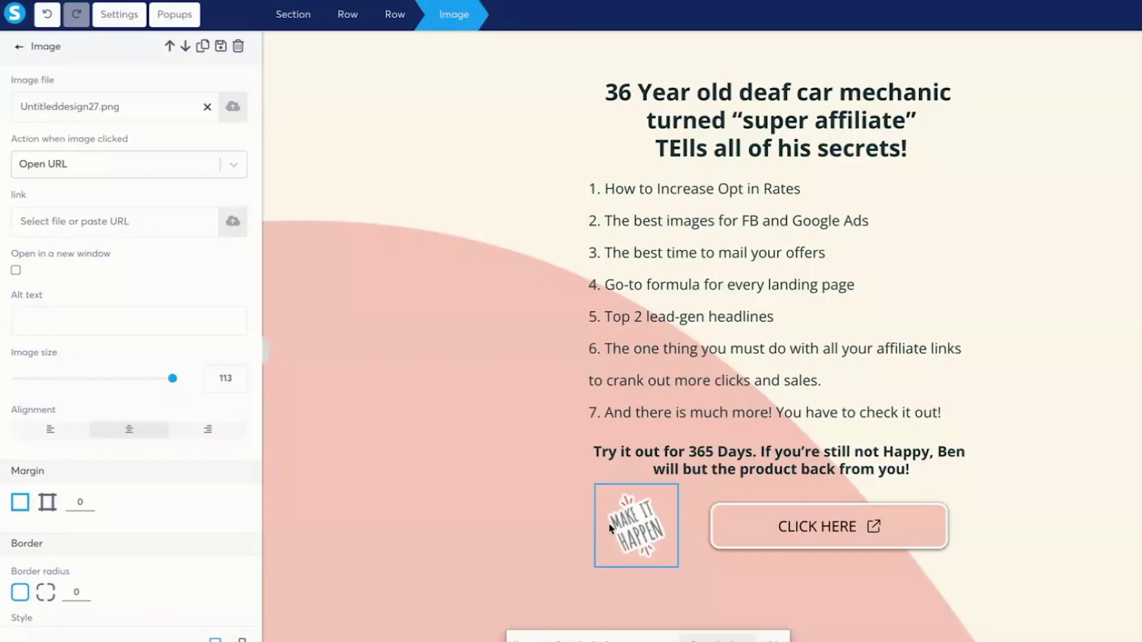
left_click(625, 532)
double_click(221, 379)
type("100")
left_click(543, 510)
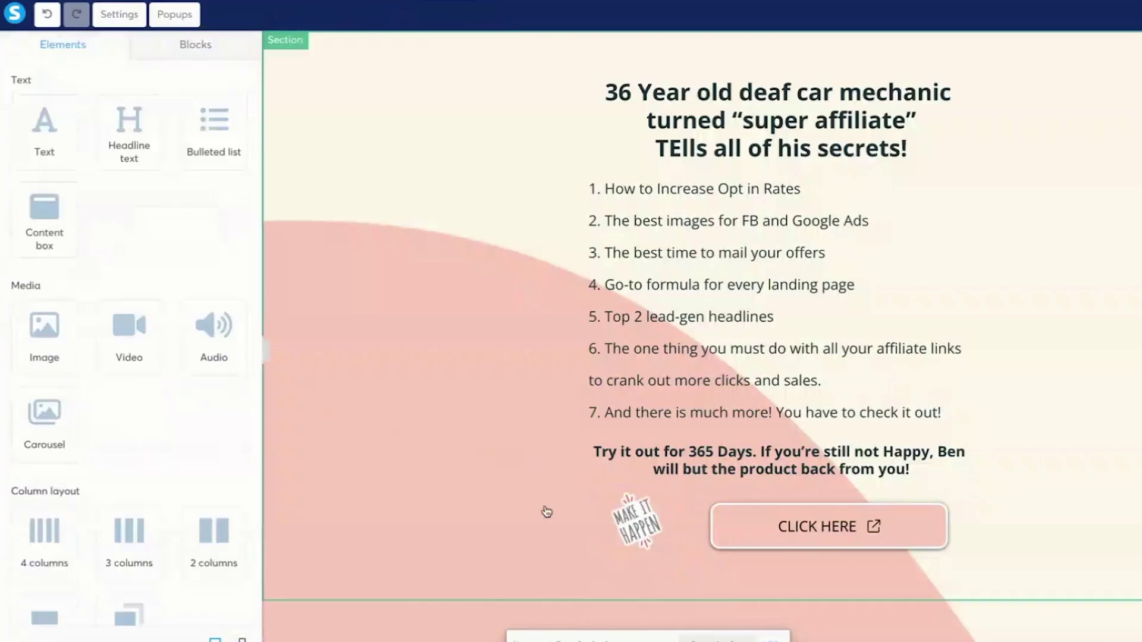
Increase the top margin of the row holding the sticker and button.
mouse_move(652, 556)
left_click(559, 519)
left_click(671, 484)
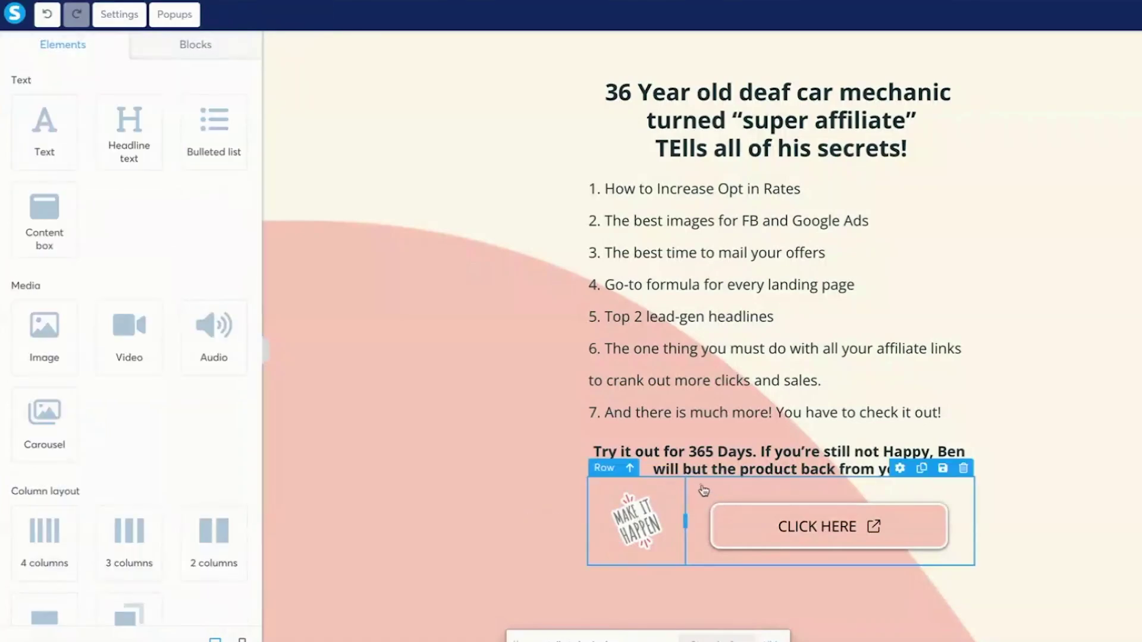
left_click(703, 488)
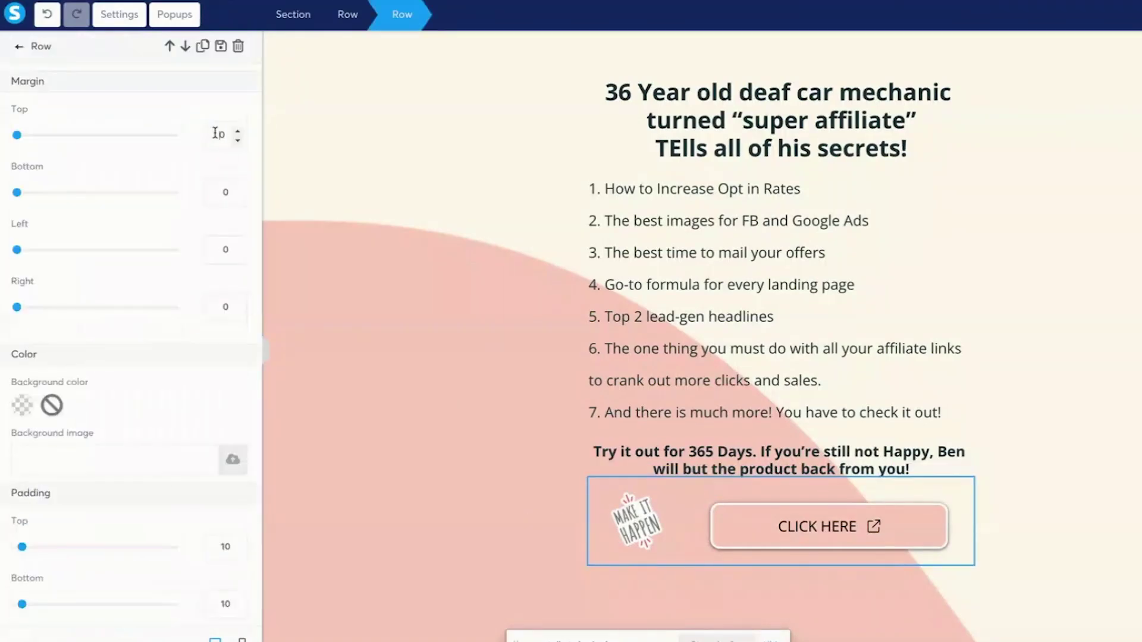
scroll(225, 135, "up", 2)
left_click(352, 373)
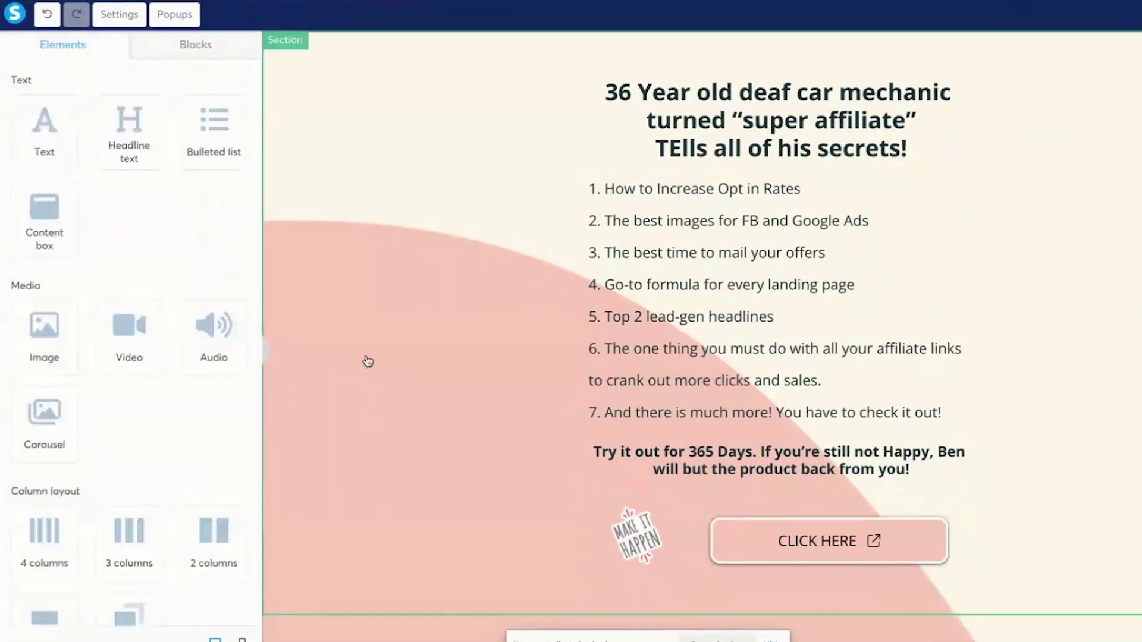
left_click(1065, 252)
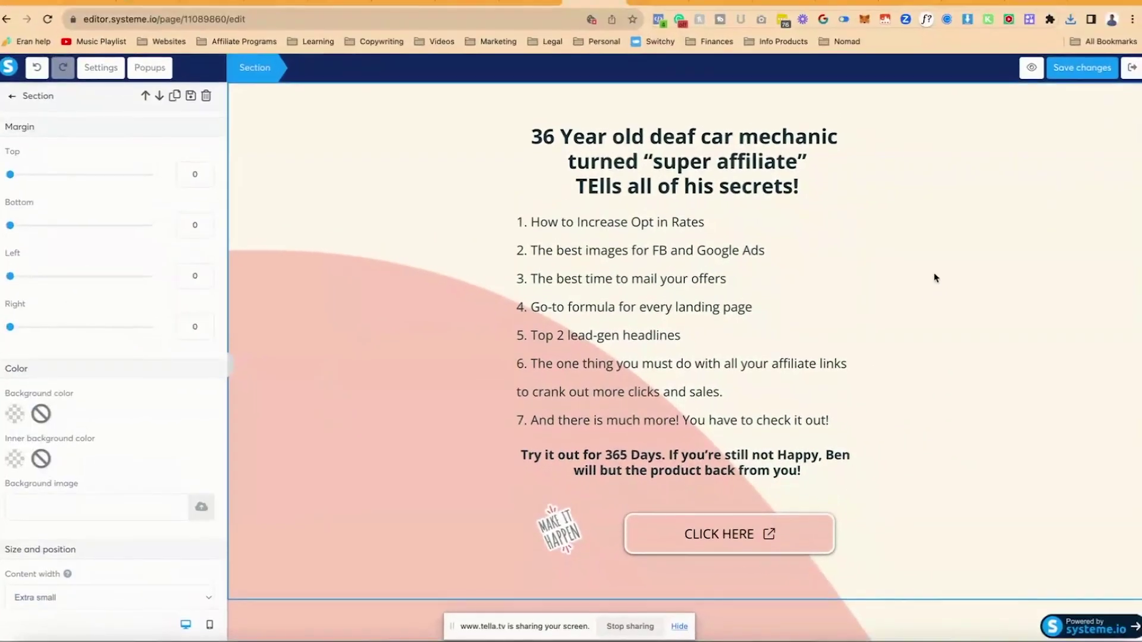
Correct the headline typo 'TElls' to 'Tells'.
left_click(645, 173)
left_click(693, 138)
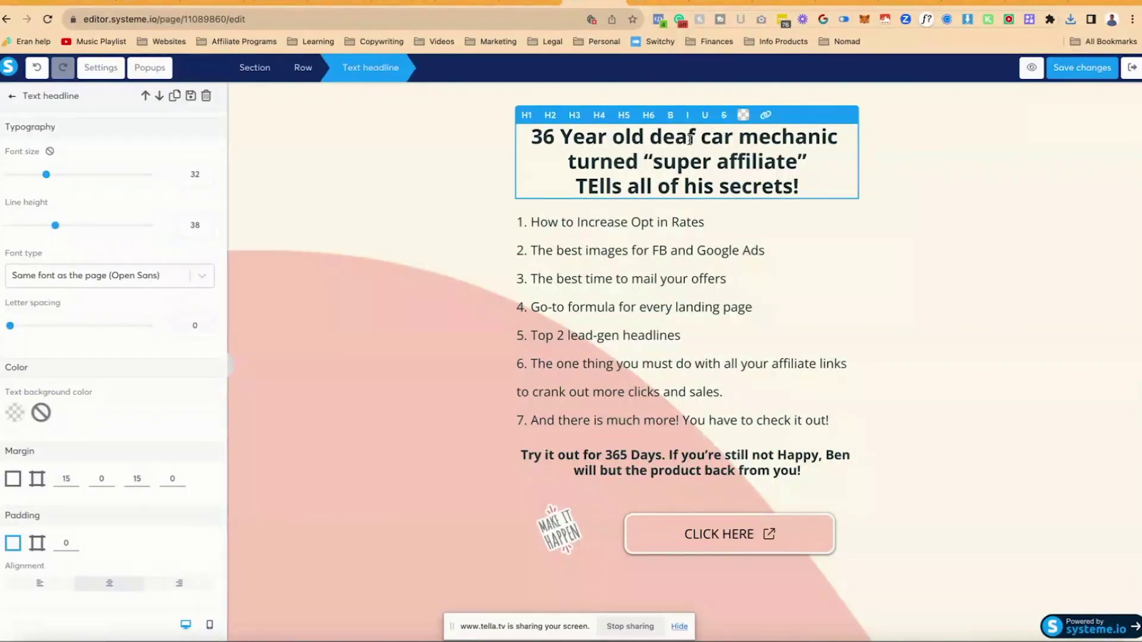
key("BackSpace")
type("e")
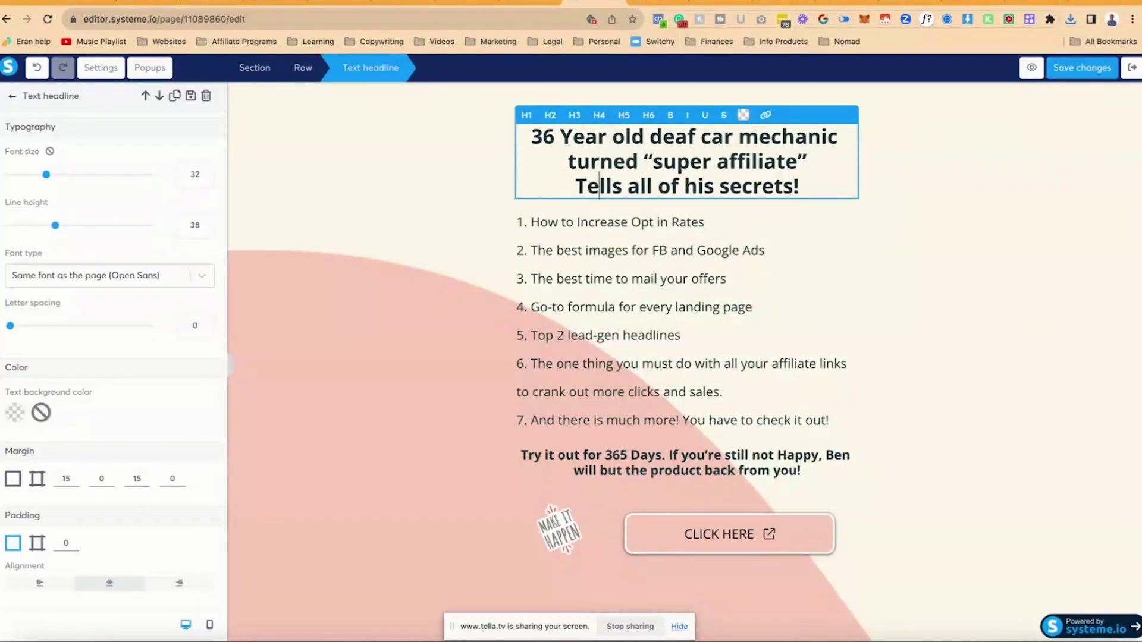
left_click(316, 359)
Set the numbered list's line height to 24.
left_click(669, 323)
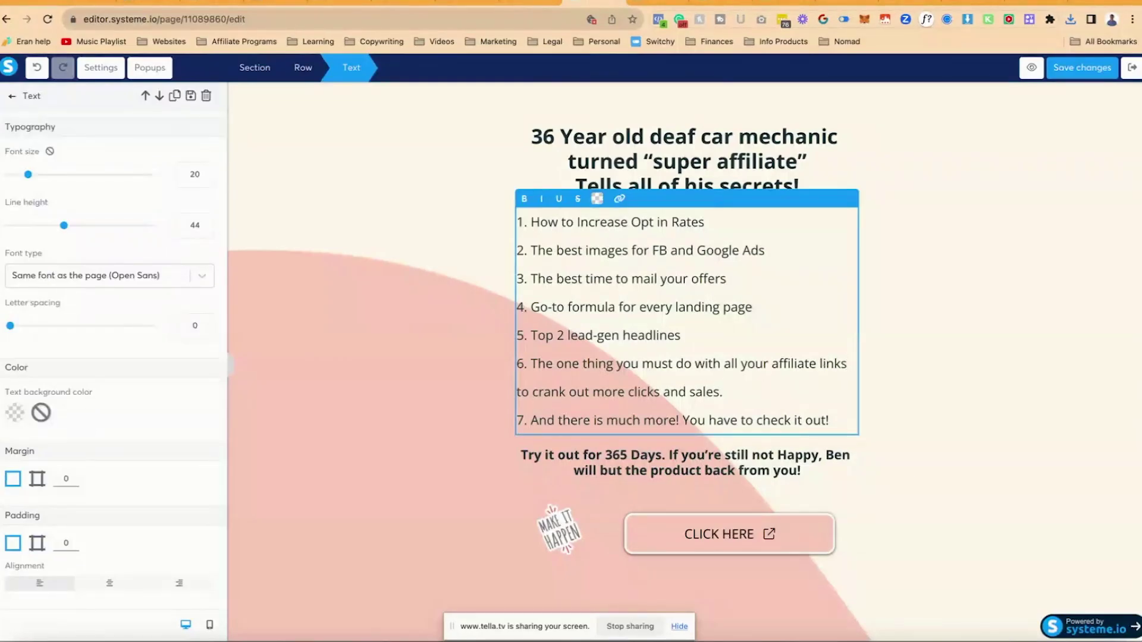
key("BackSpace")
key("Return")
key("Up")
left_click_drag(734, 392, 507, 357)
left_click(559, 279)
key("ctrl+a")
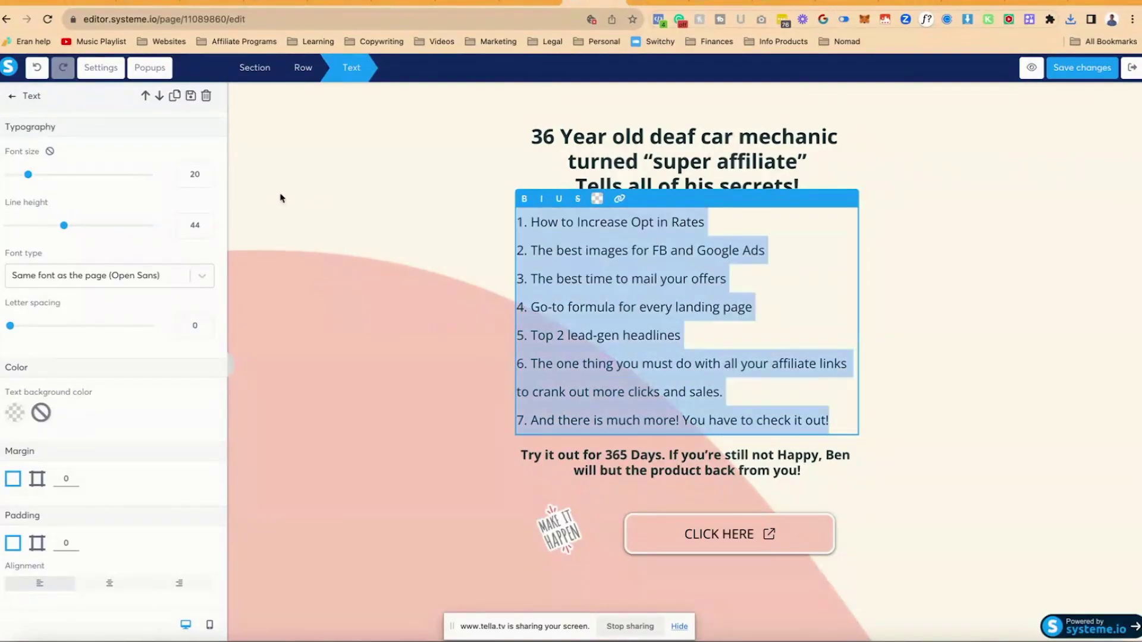
left_click(191, 226)
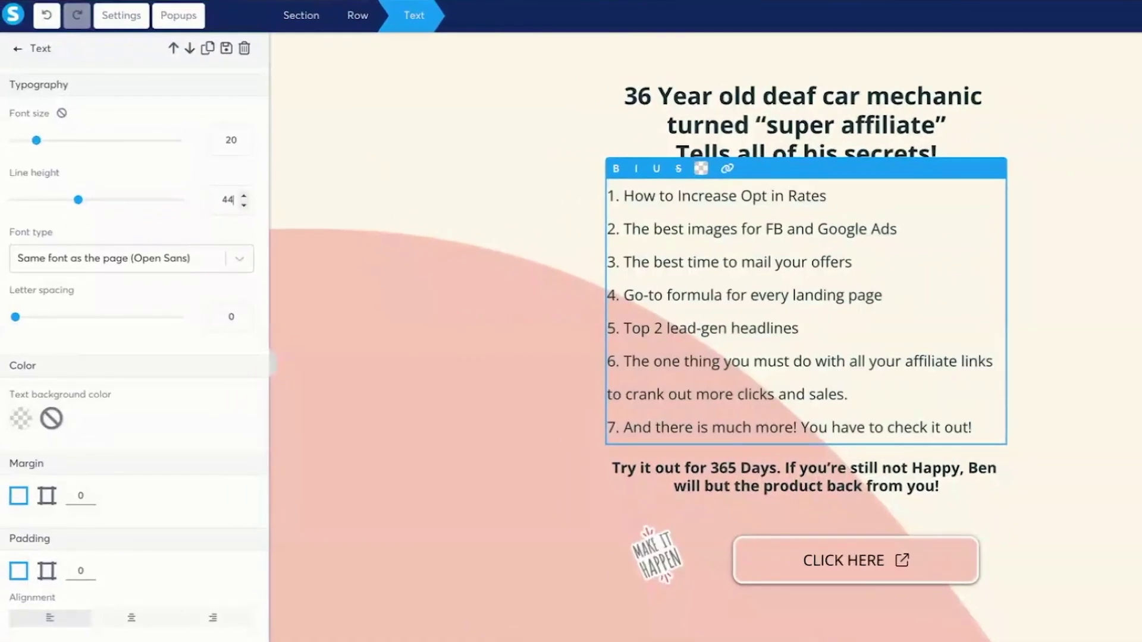
type("2")
Insert blank lines between the seven numbered tips.
left_click(906, 192)
key("Return")
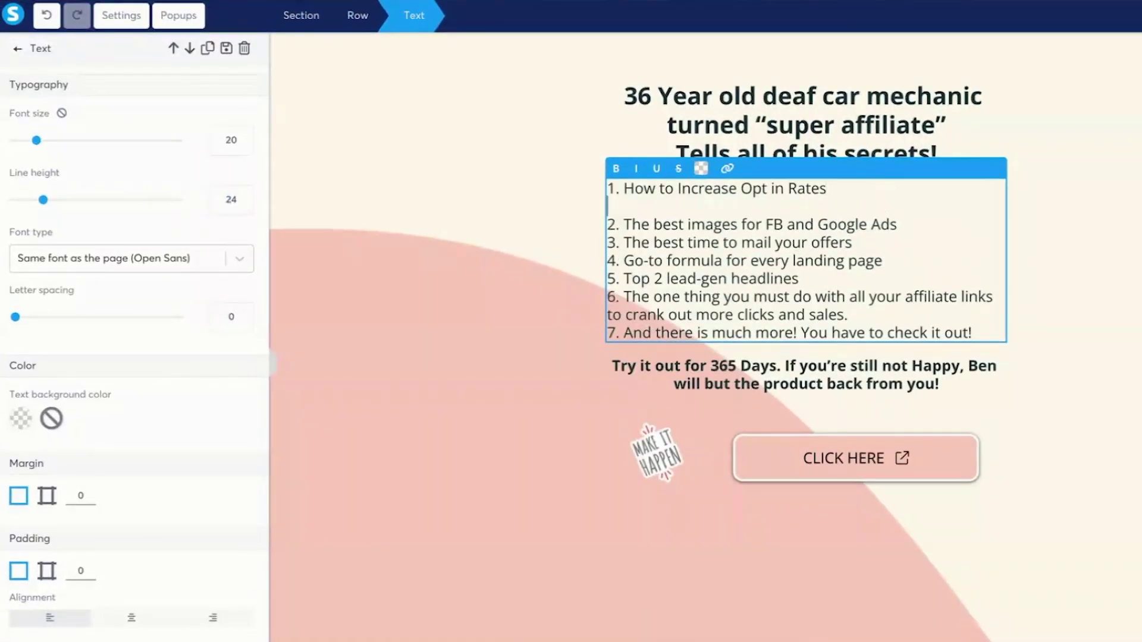
key("Down")
key("Return")
key("Return")
key("Down")
key("Return")
key("Down")
key("Return")
key("Down")
key("Down")
key("Return")
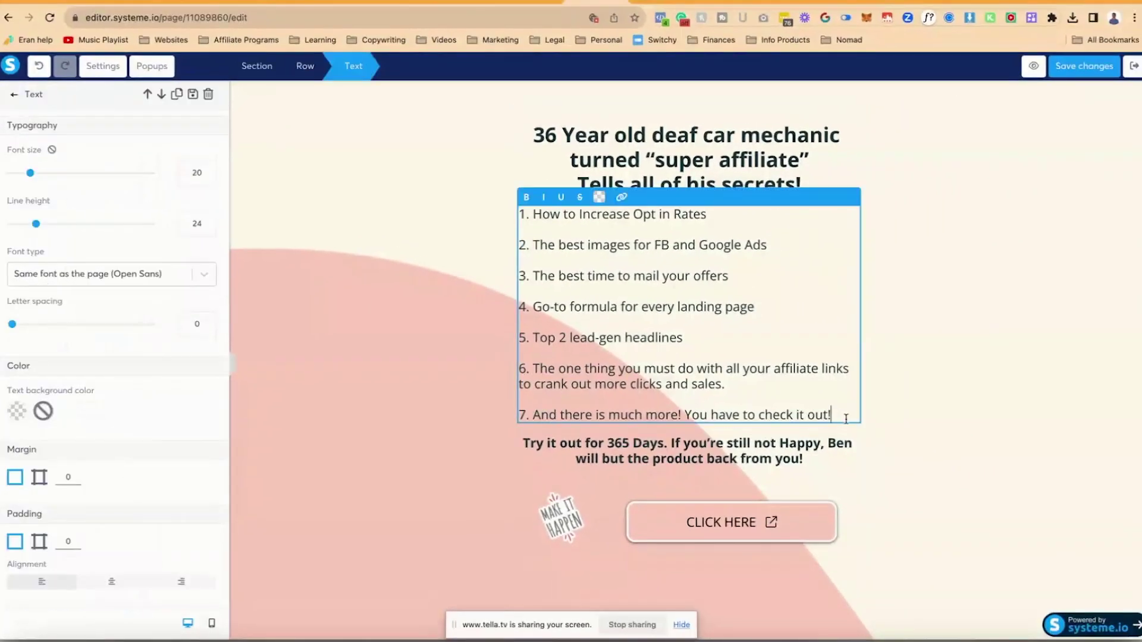
key("Return")
left_click(1075, 177)
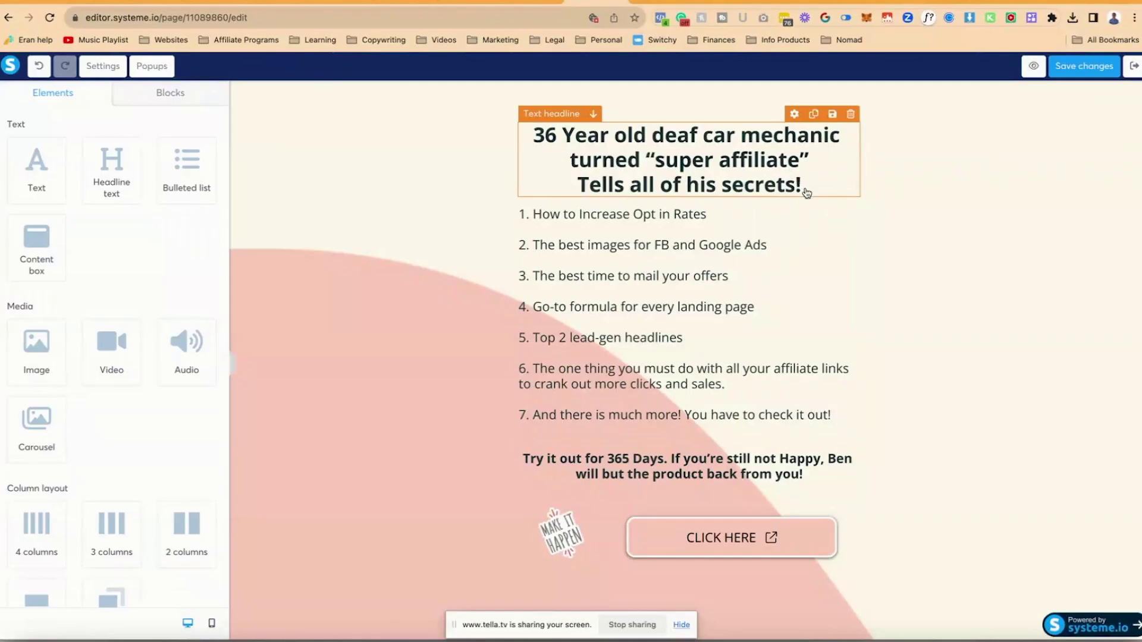
Give the numbered list its own larger top margin.
left_click(587, 215)
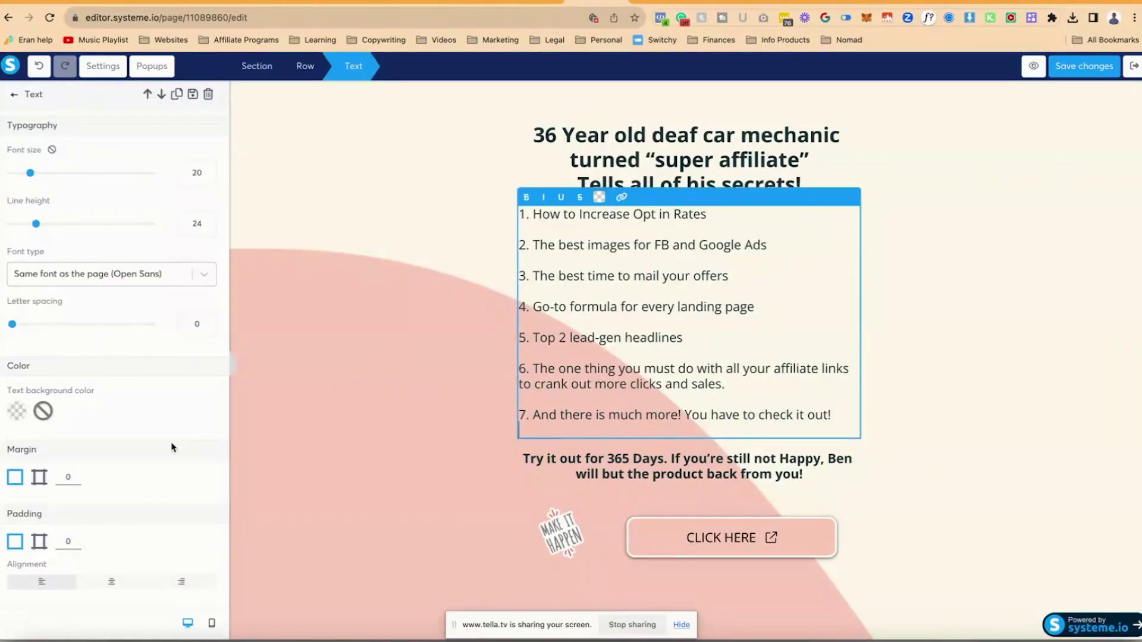
left_click(40, 478)
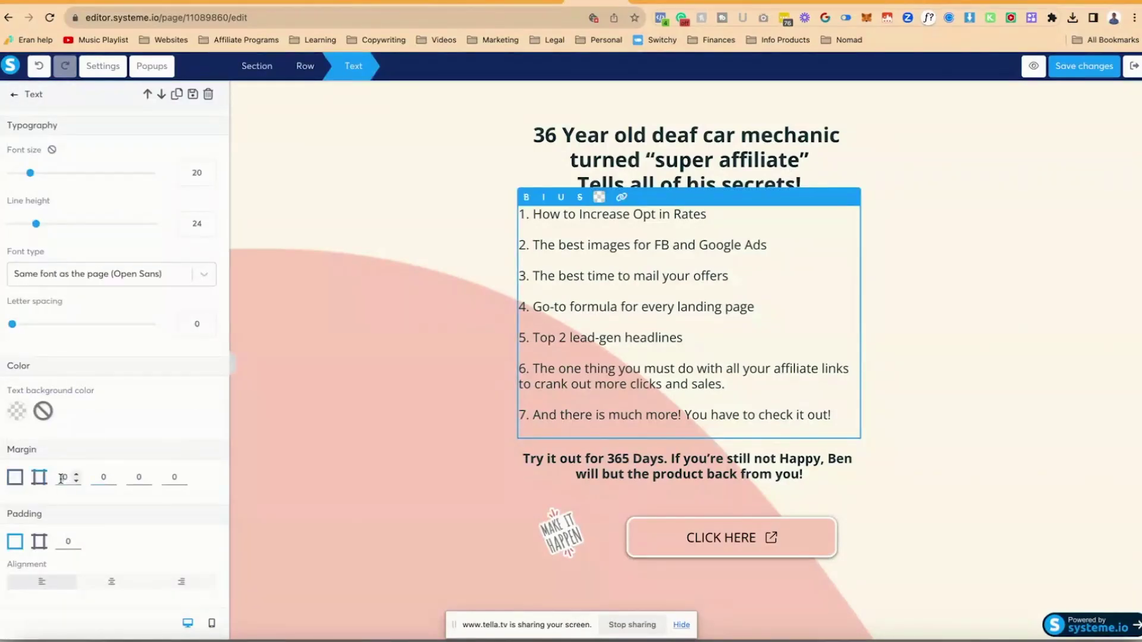
left_click(337, 333)
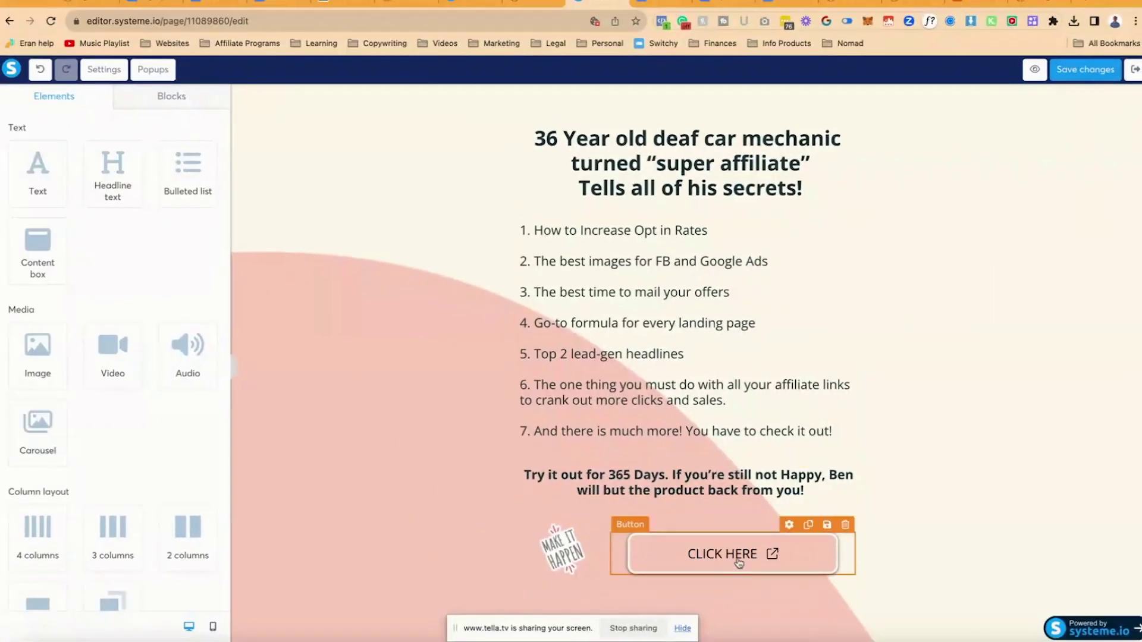
Set the CLICK HERE button label to Google Fonts Open Sans, Bold 700.
left_click(665, 592)
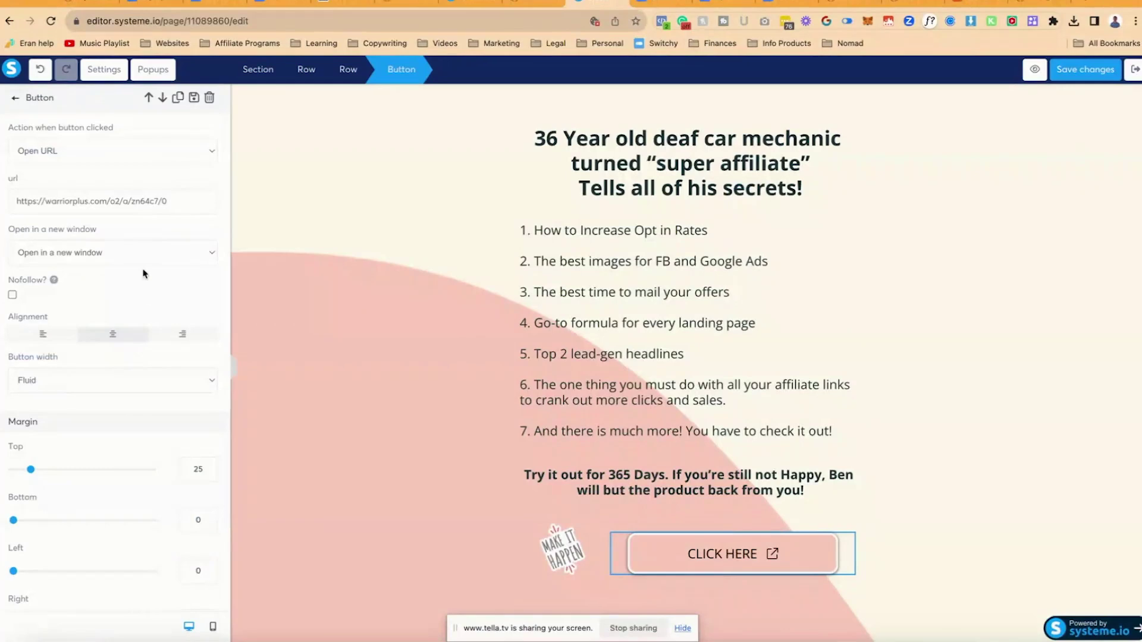
scroll(143, 274, "down", 7)
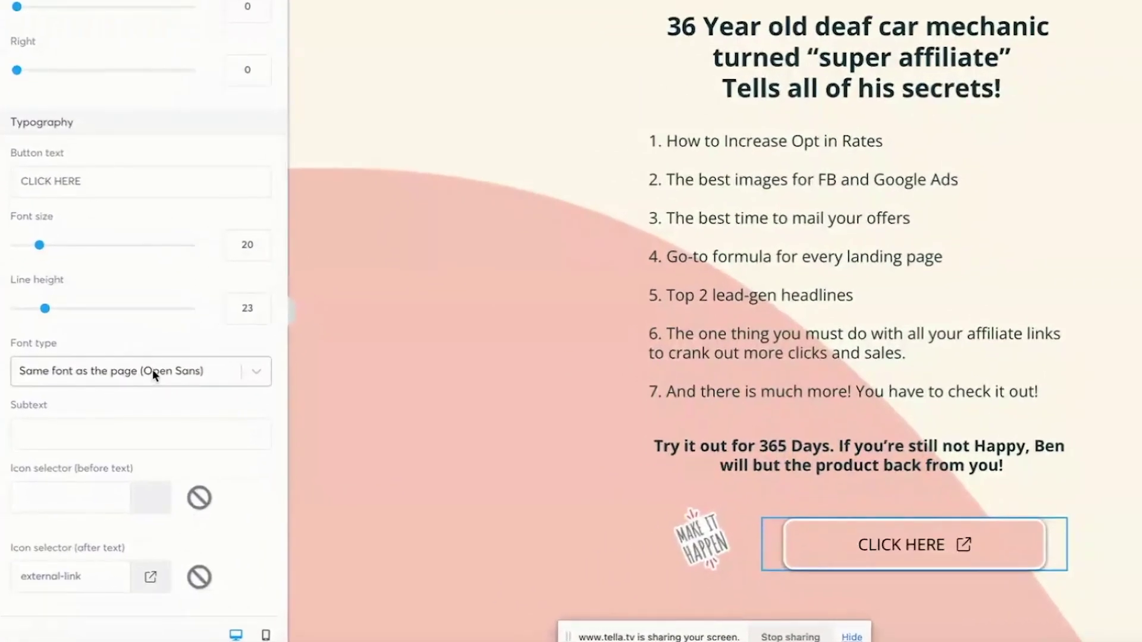
left_click(152, 372)
left_click(109, 464)
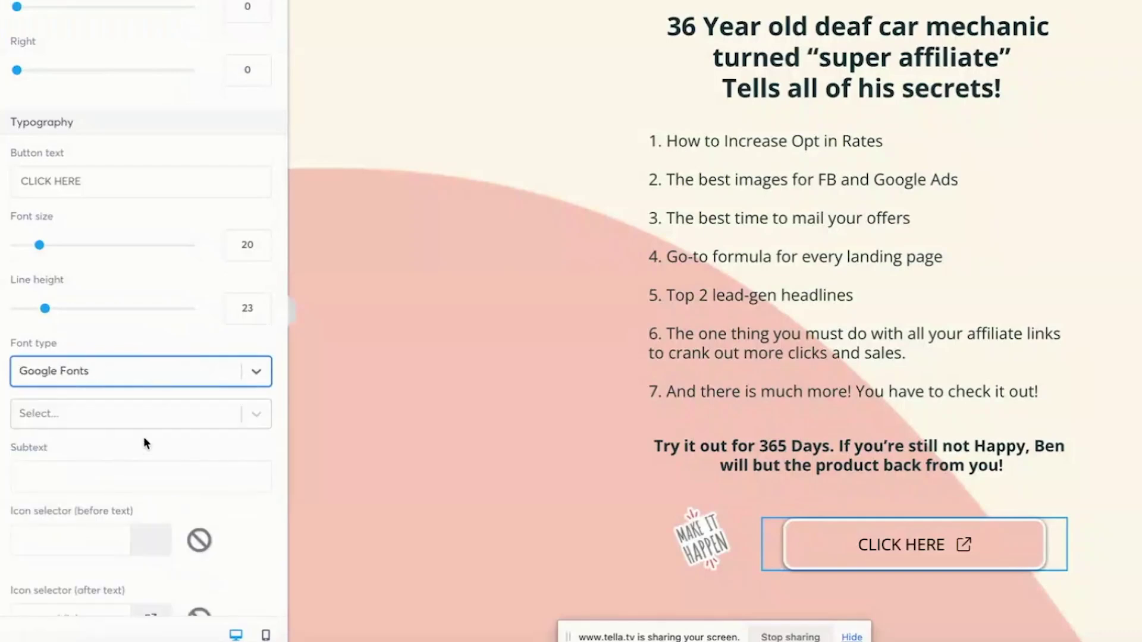
left_click(156, 423)
type("op")
left_click(126, 456)
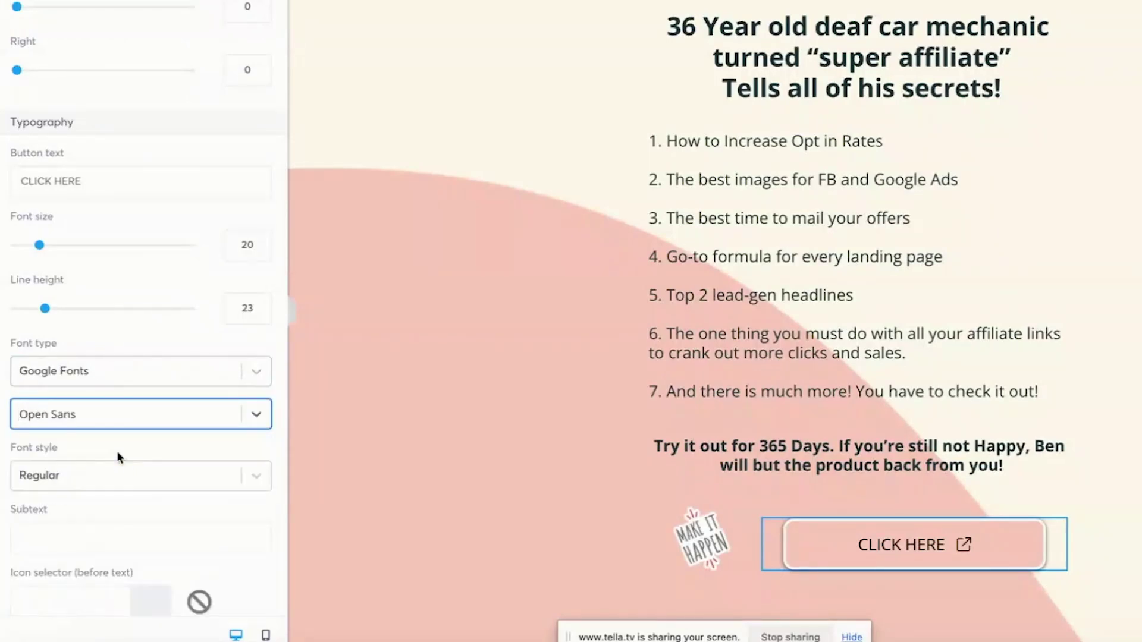
left_click(116, 473)
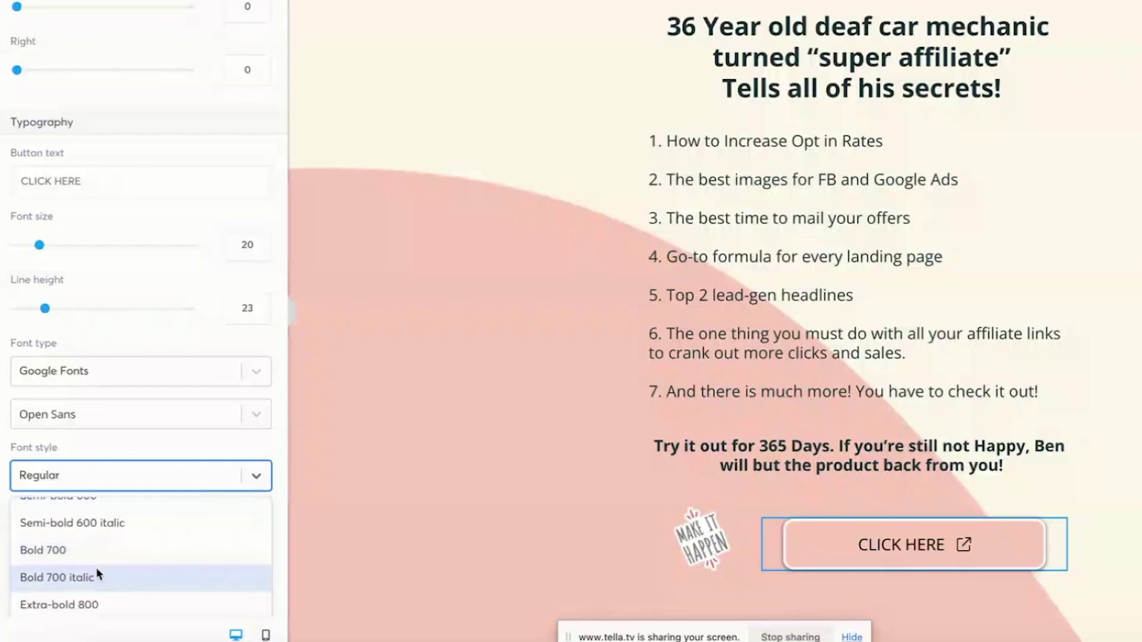
left_click(95, 548)
left_click(556, 554)
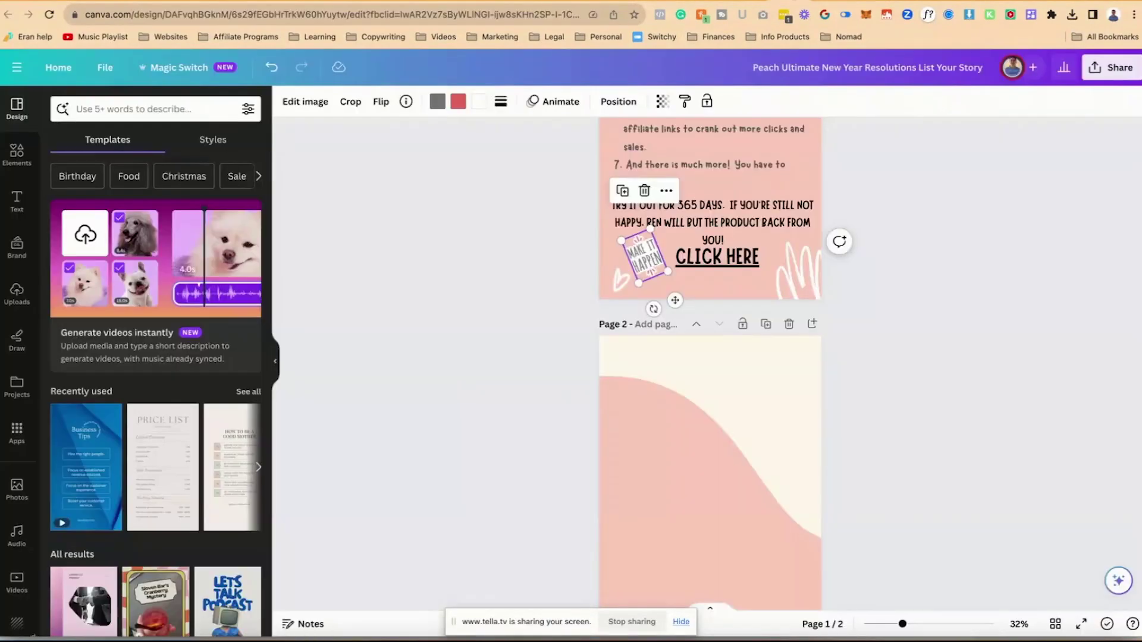
Select the Canva mock-up's numbered list on page 1 to confirm its Marykate font.
scroll(657, 264, "up", 3)
left_click(648, 210)
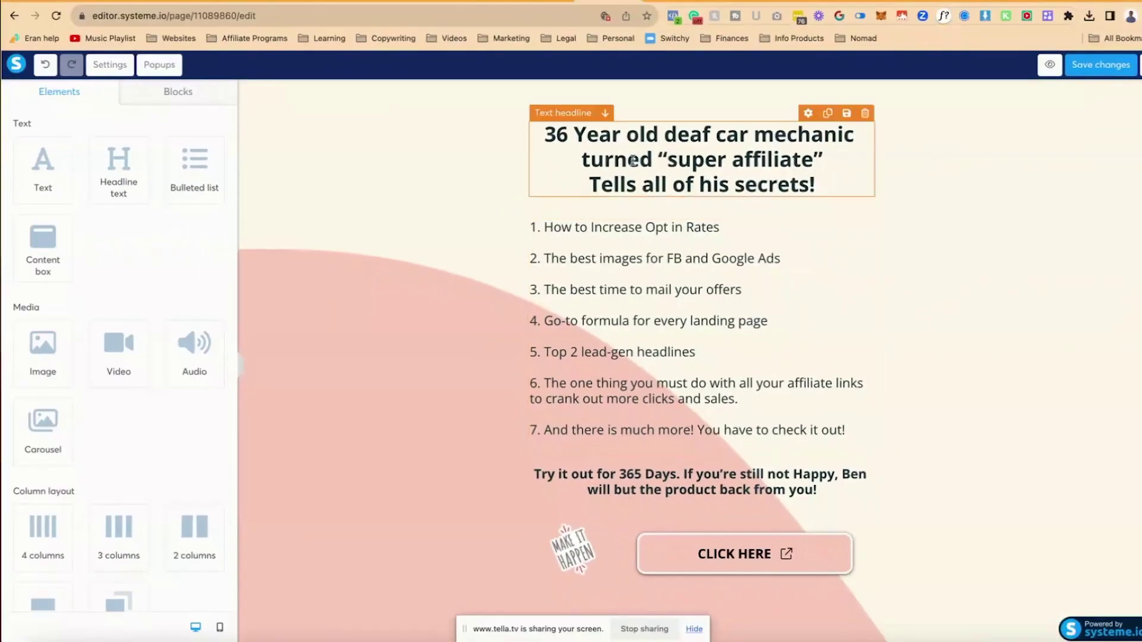
Try web-safe and Google Fonts options for the headline, searching 'mont'.
left_click(633, 161)
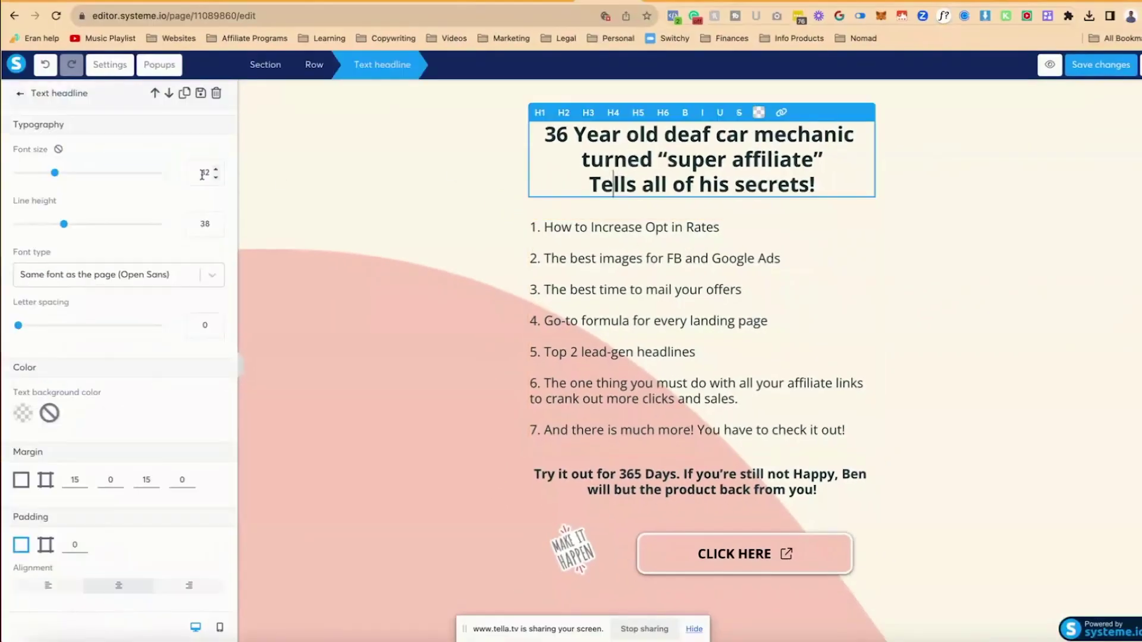
left_click(199, 278)
left_click(164, 328)
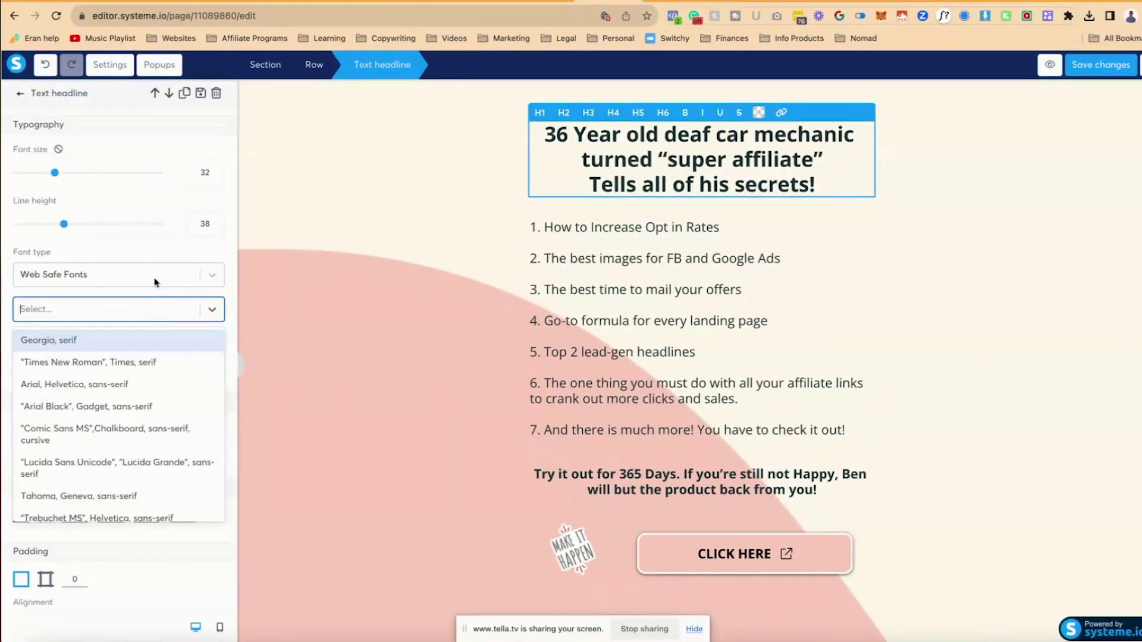
left_click(145, 279)
left_click(134, 350)
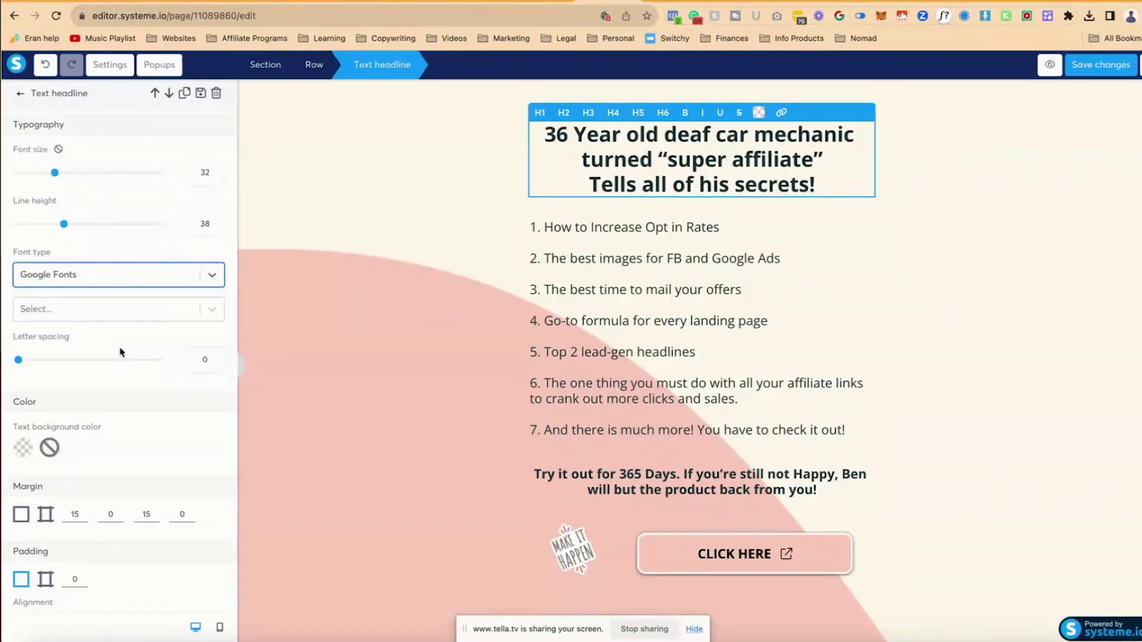
left_click(143, 310)
scroll(119, 387, "down", 3)
left_click(174, 320)
left_click(162, 313)
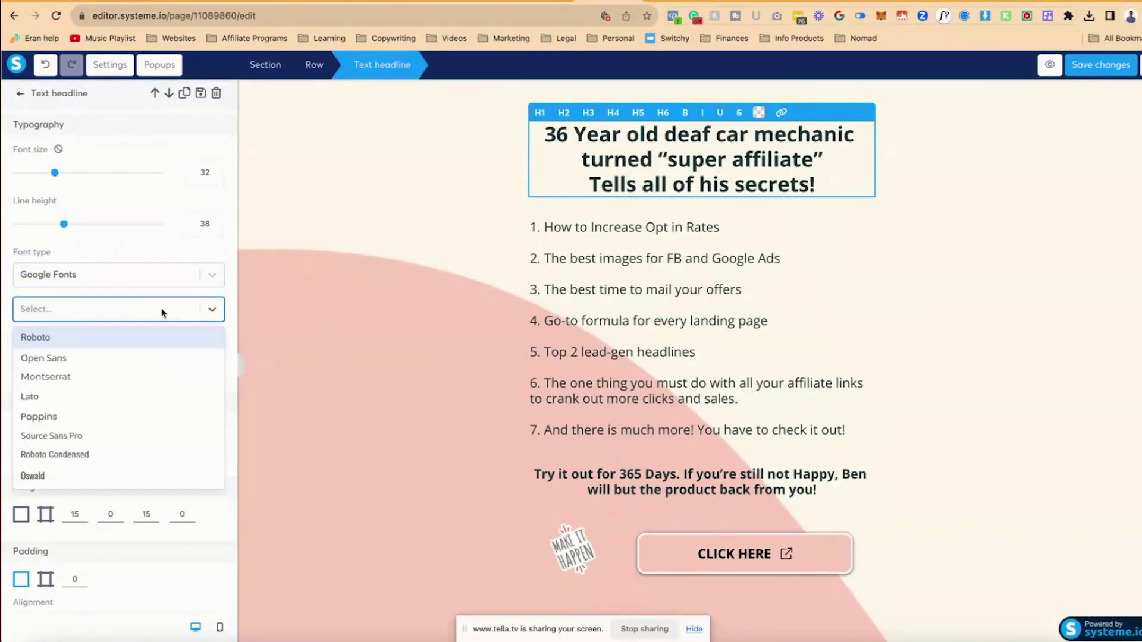
type("mont")
key("Escape")
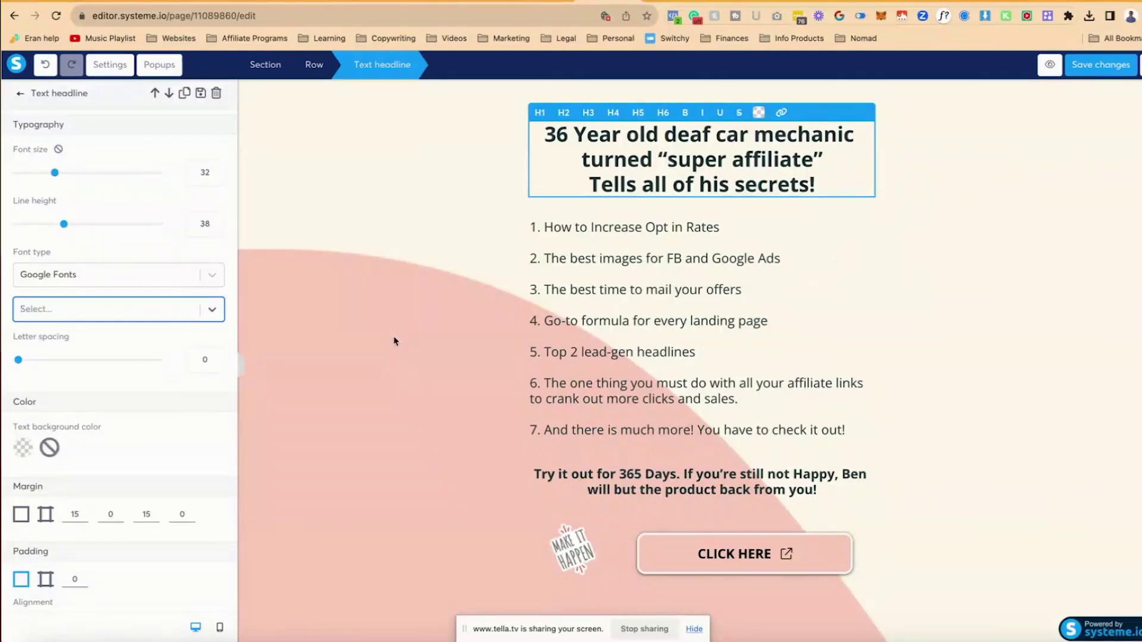
Set the headline to 'Same font as the page (Open Sans)' and open Page settings.
left_click(209, 280)
left_click(185, 310)
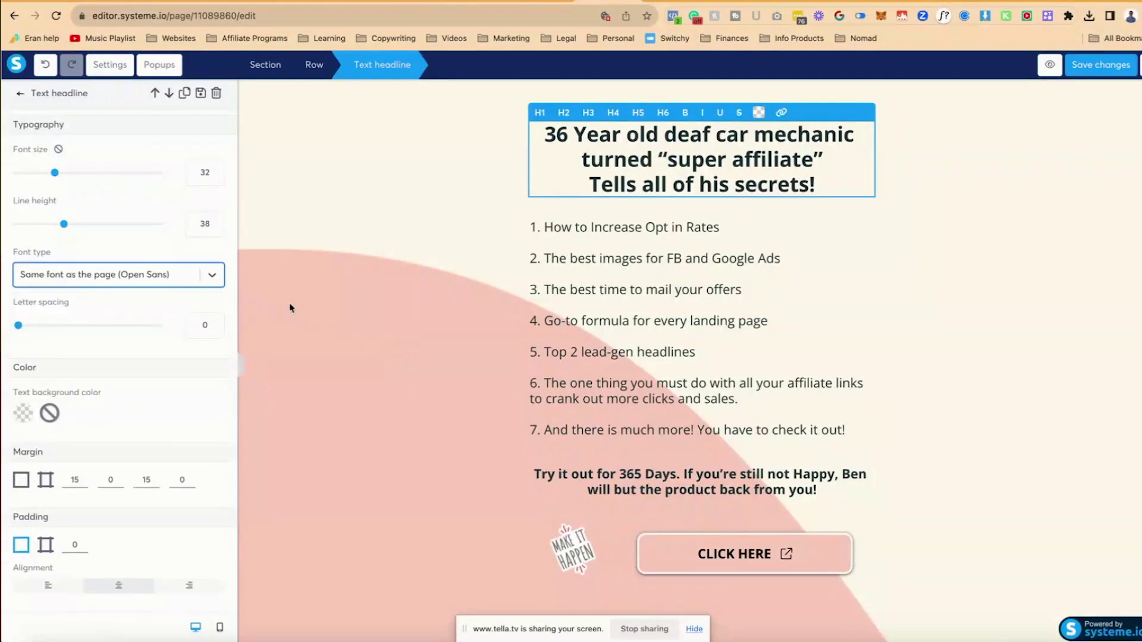
left_click(291, 309)
left_click(615, 182)
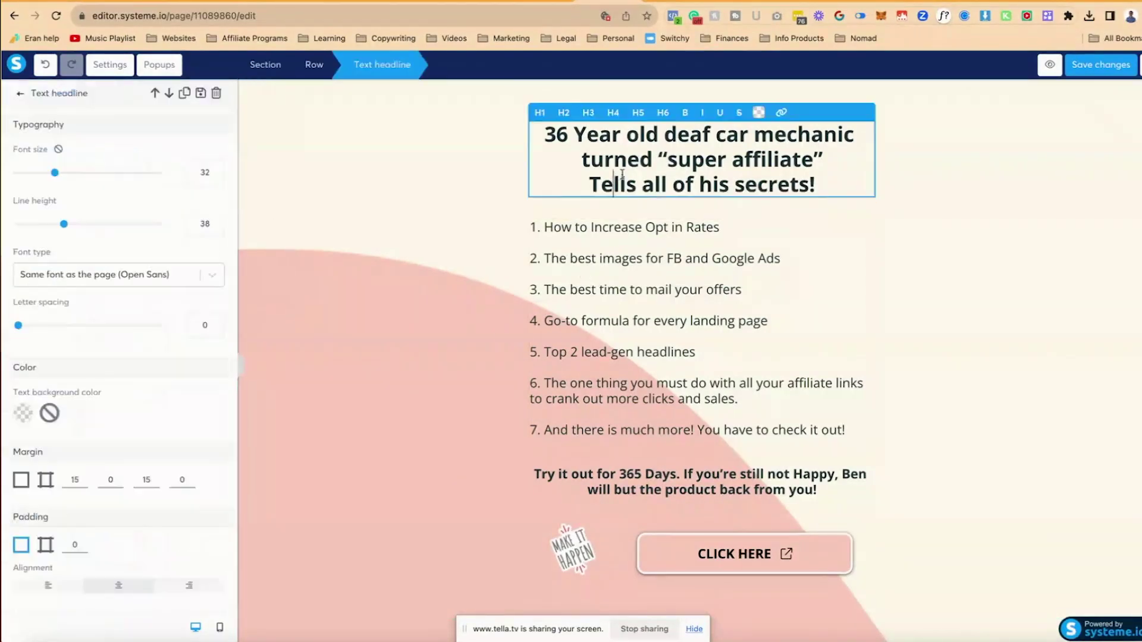
left_click(109, 65)
Set the page's default typography font to Playfair Display, replacing a brief Montserrat choice.
left_click(137, 208)
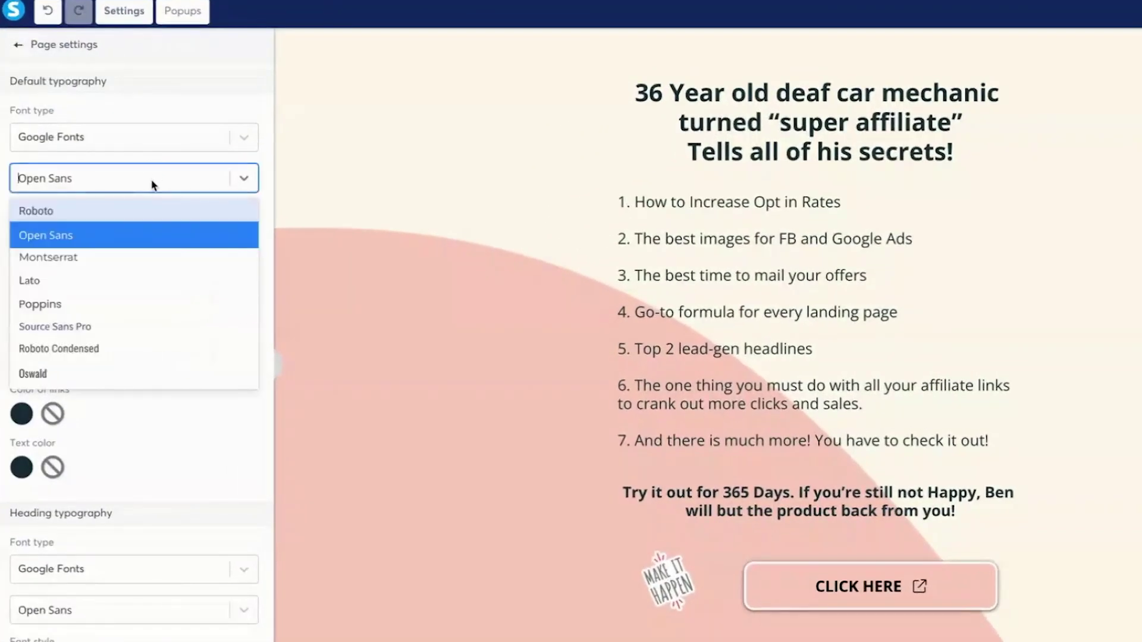
left_click(112, 256)
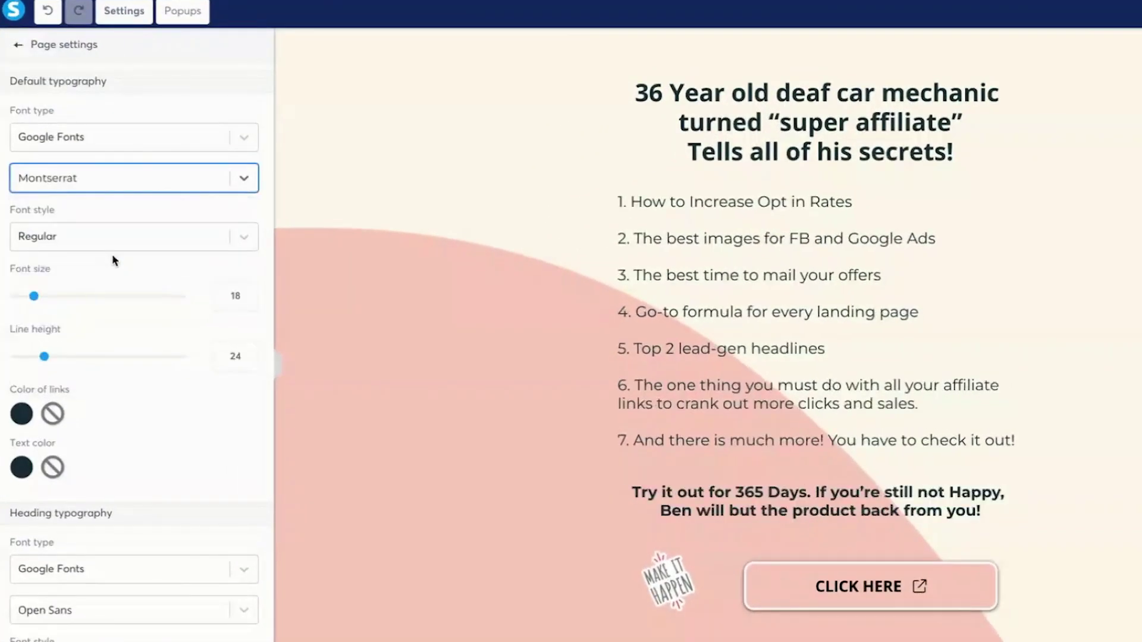
scroll(163, 395, "down", 2)
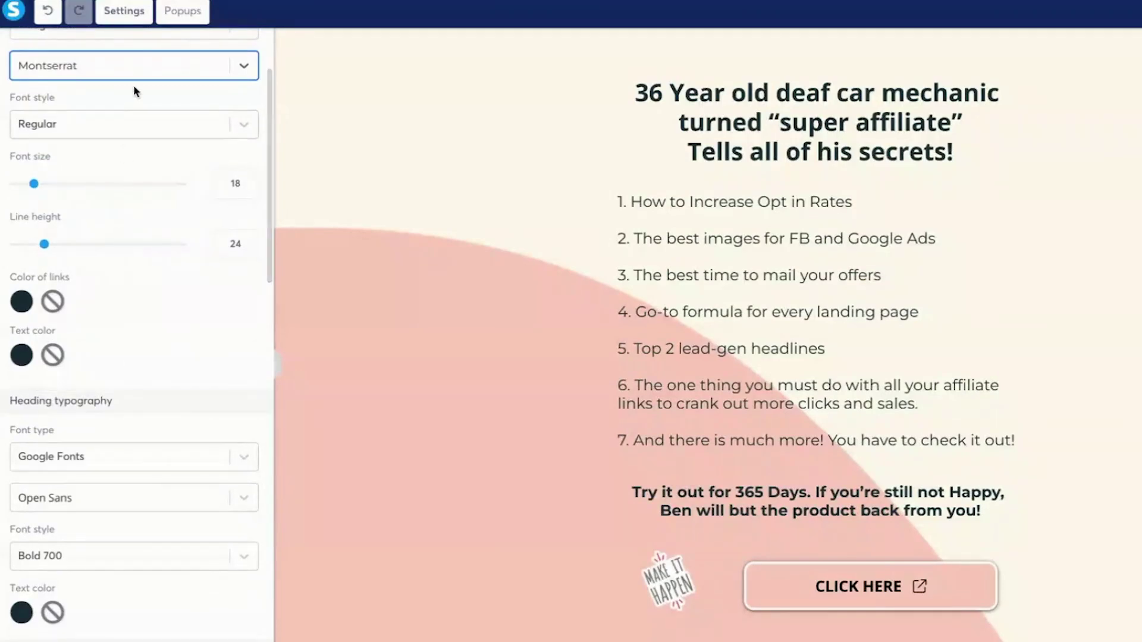
left_click(133, 65)
scroll(107, 256, "down", 1)
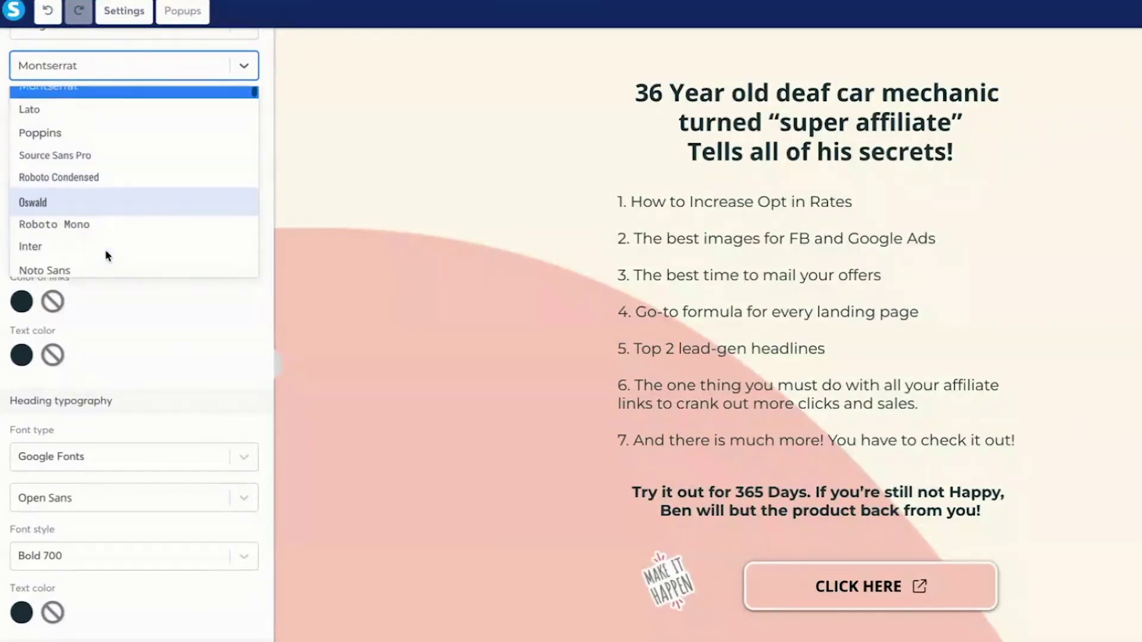
scroll(107, 256, "down", 3)
left_click(107, 255)
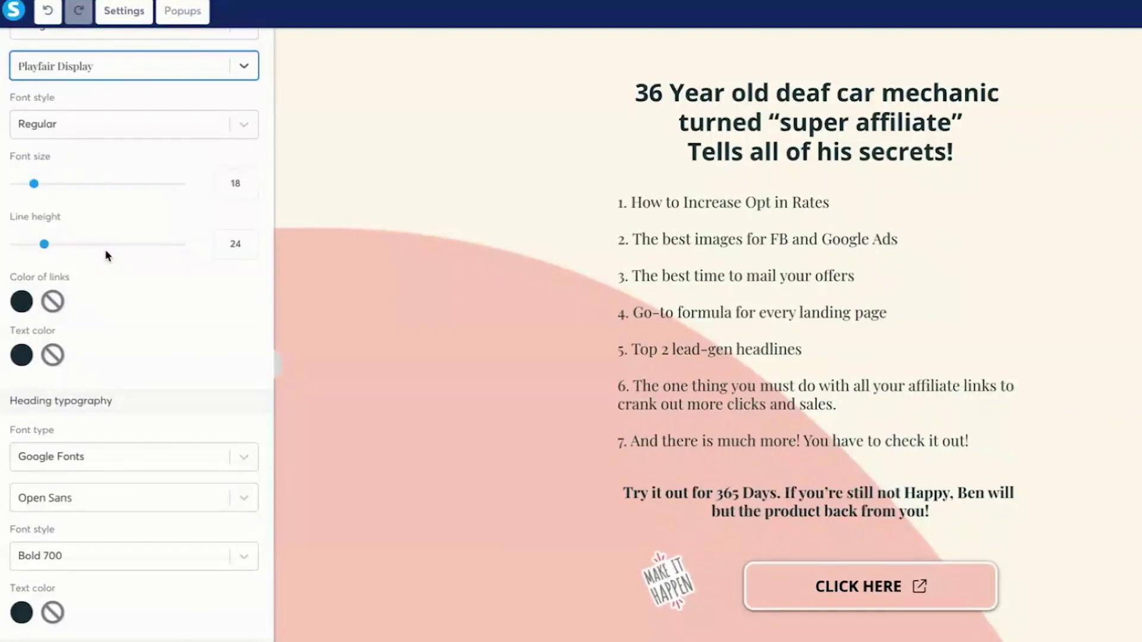
left_click(716, 152)
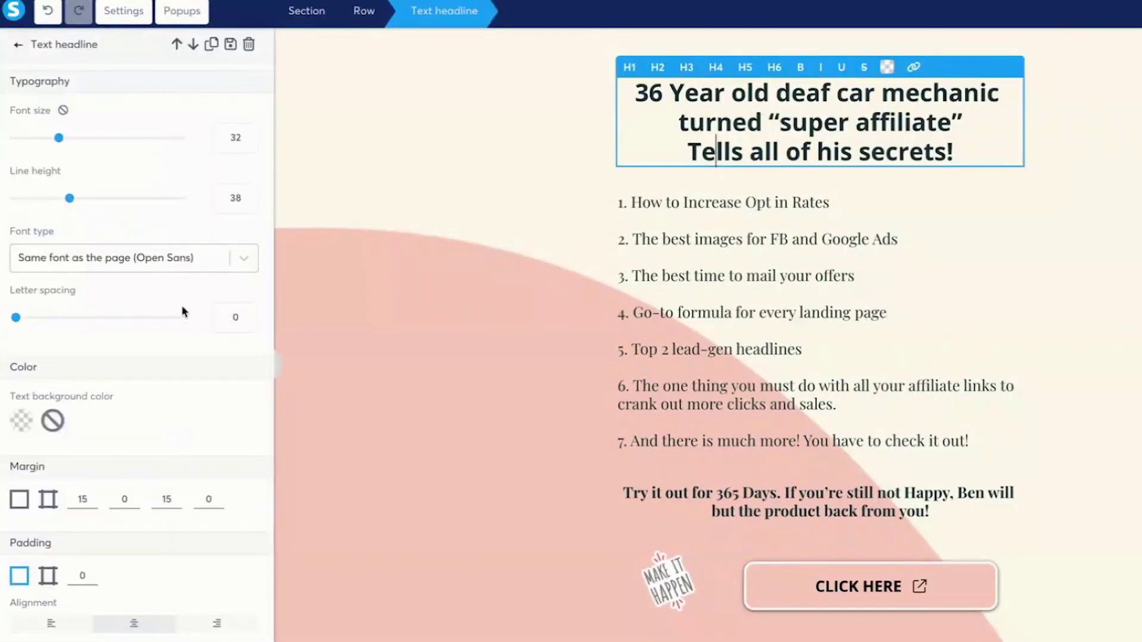
Set the heading typography font to Playfair Display and inspect the restyled headline.
left_click(123, 11)
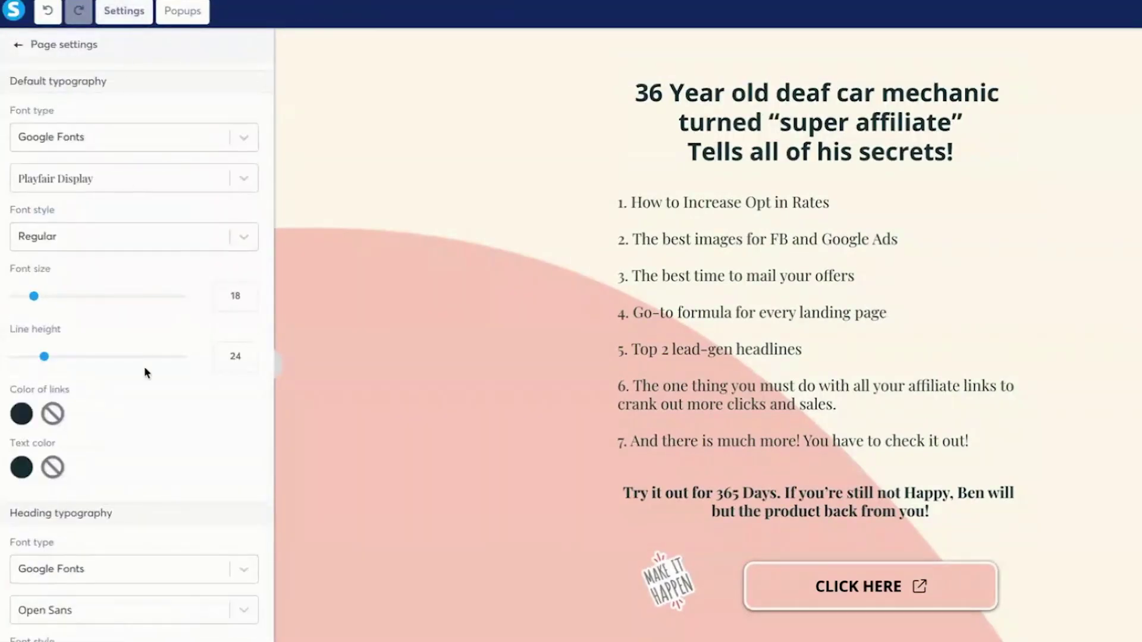
scroll(143, 381, "down", 3)
left_click(131, 474)
scroll(148, 571, "down", 3)
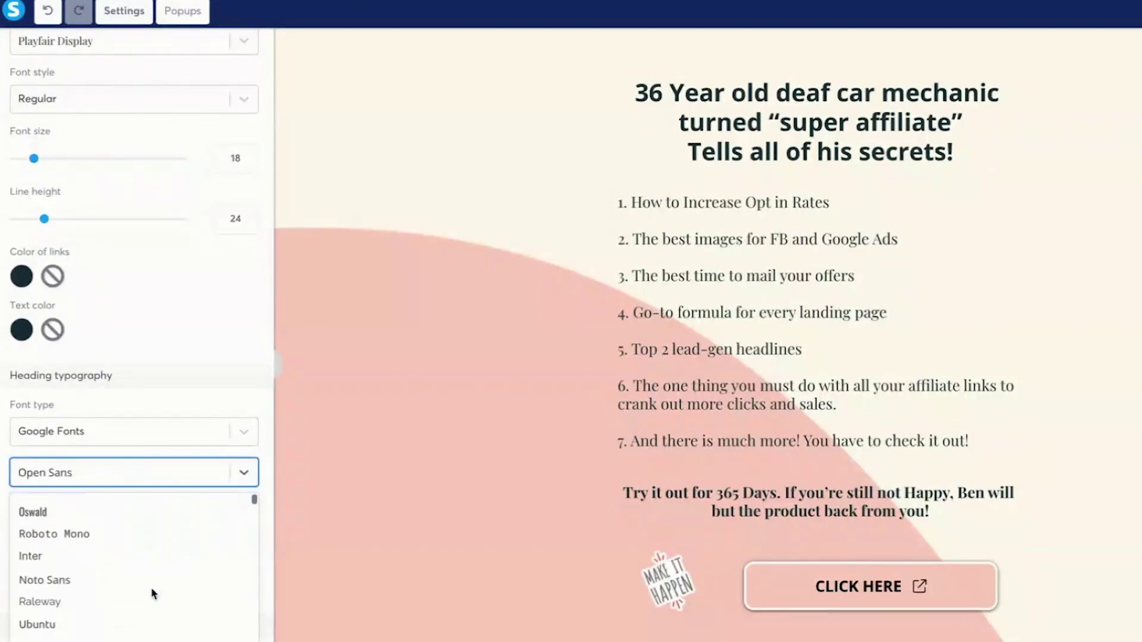
left_click(102, 500)
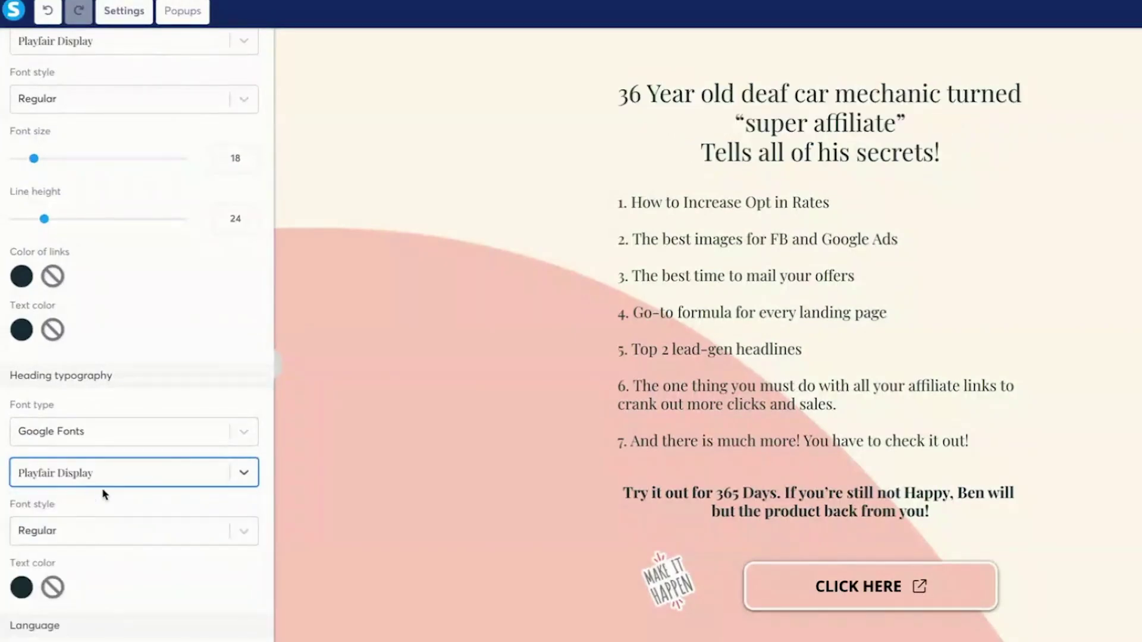
left_click(430, 408)
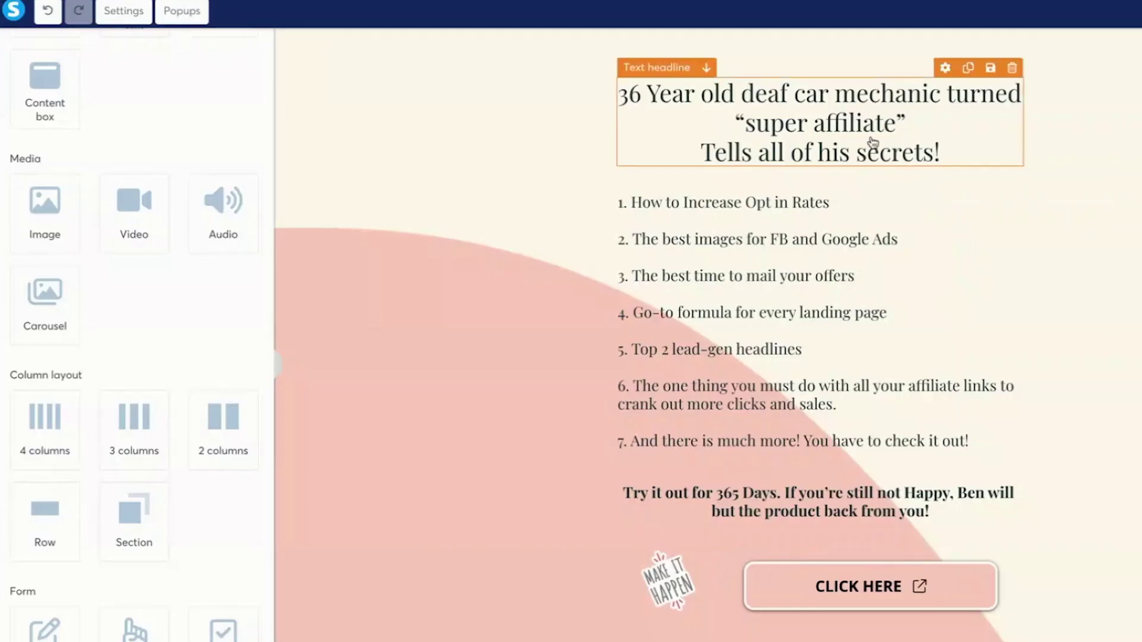
left_click(875, 143)
left_click(1018, 278)
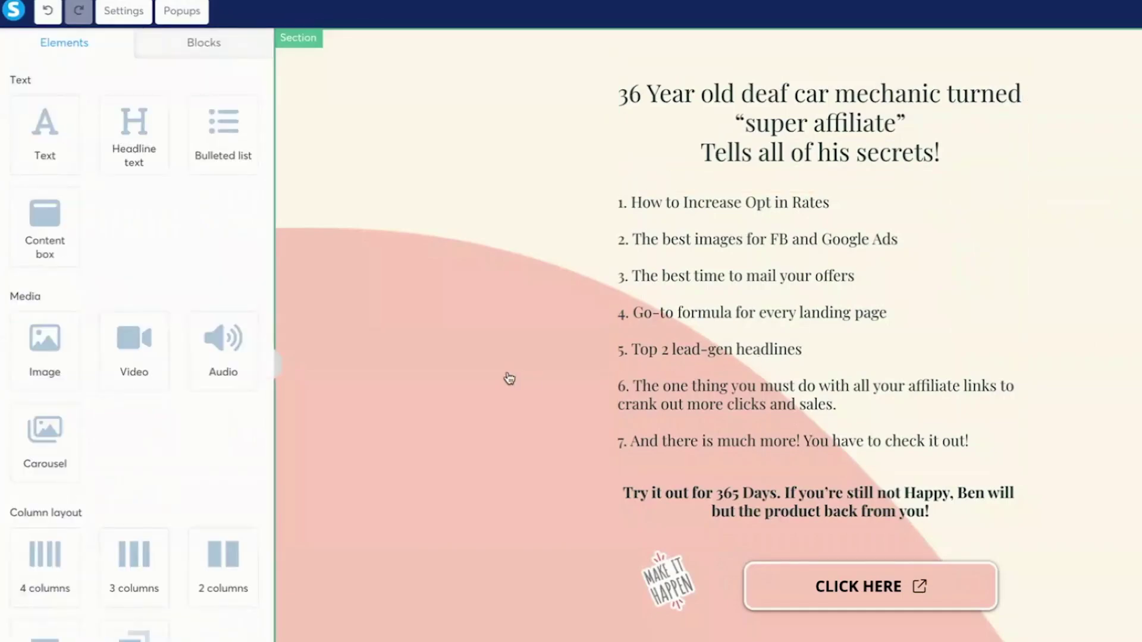
left_click(123, 12)
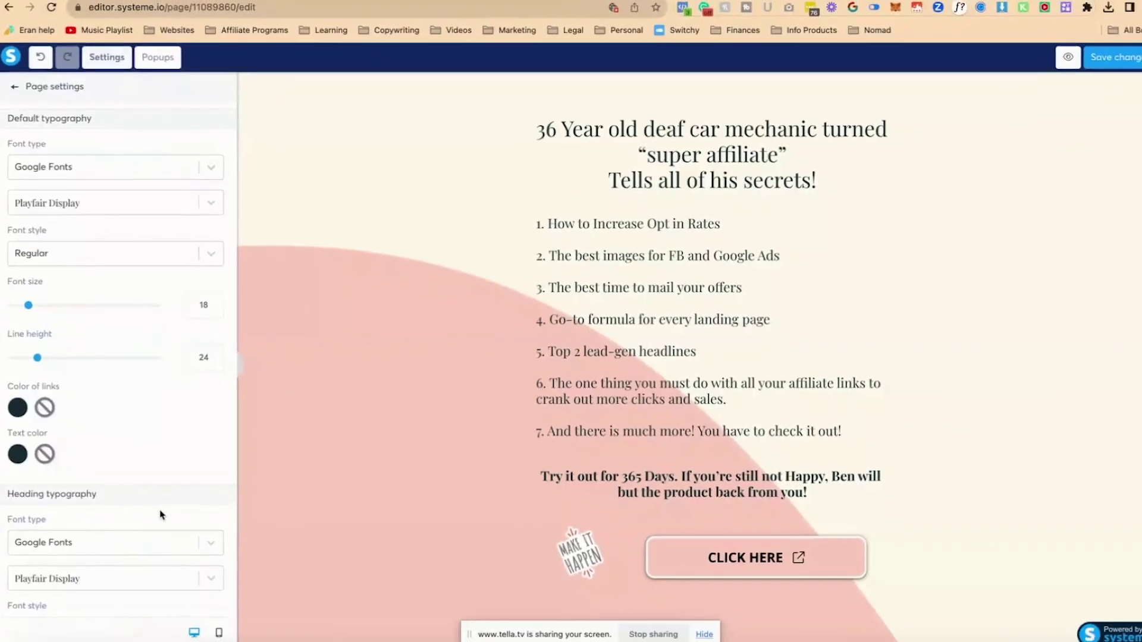
Remove the Powered by systeme.io badge and save the page.
scroll(160, 512, "down", 10)
left_click(11, 605)
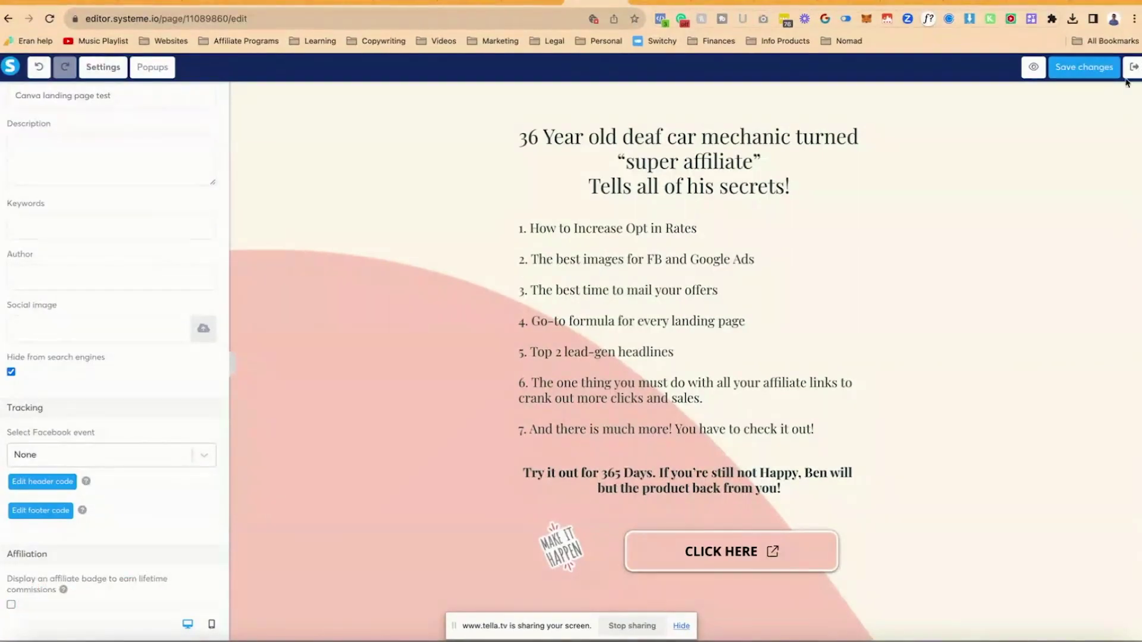
left_click(1094, 69)
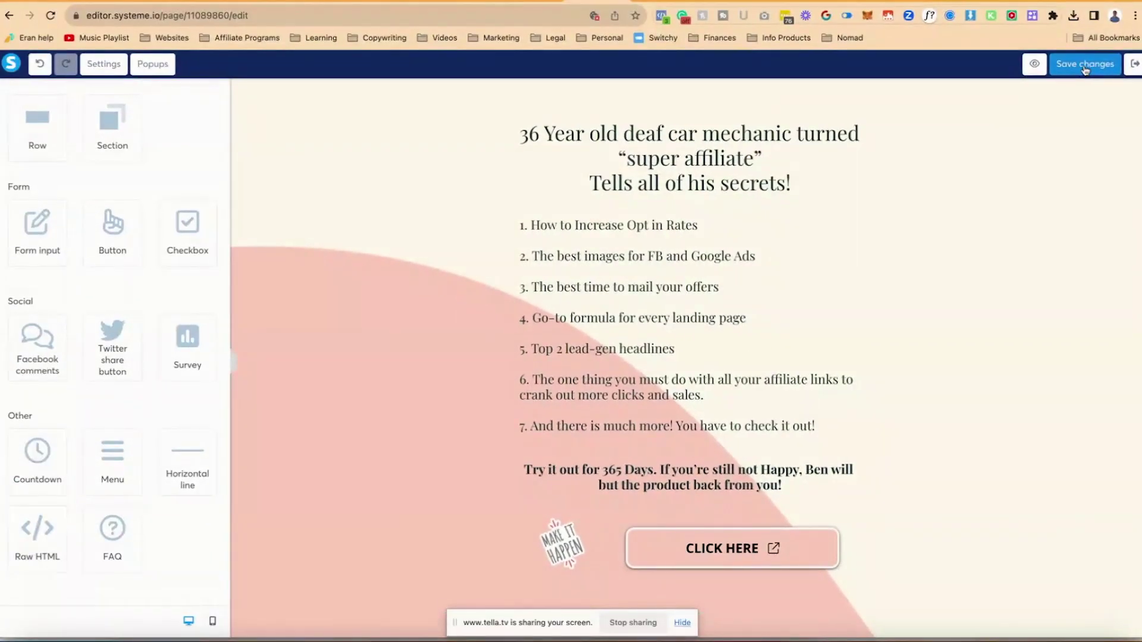
Save the section as a block titled 'canva landing page template share (section)' and save changes.
left_click(246, 93)
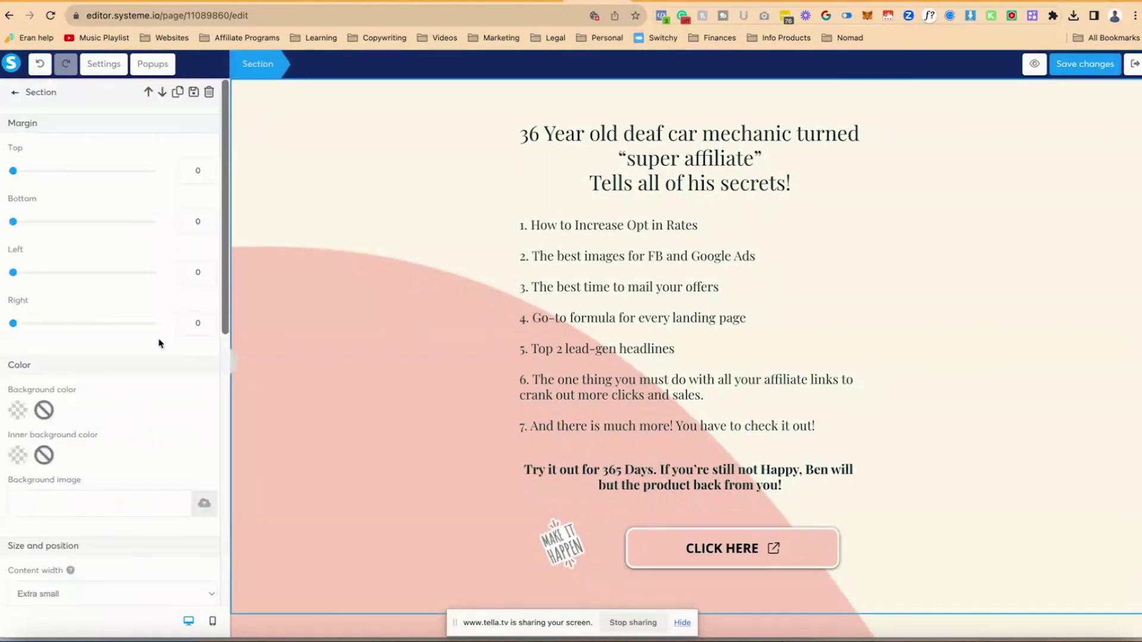
scroll(164, 375, "down", 2)
scroll(165, 375, "down", 2)
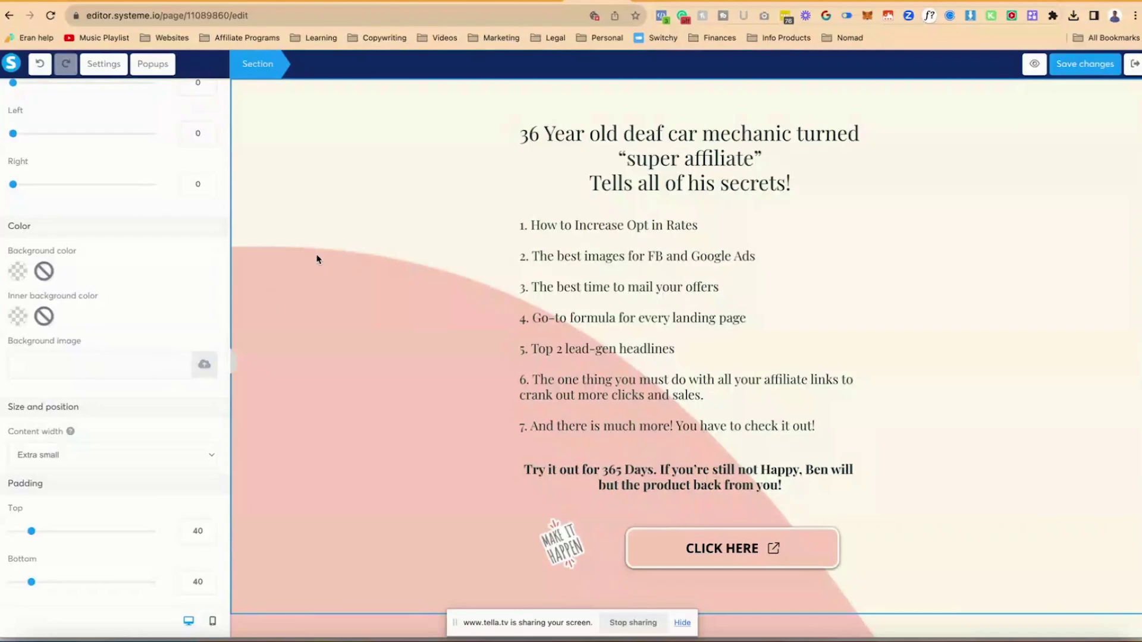
left_click(283, 198)
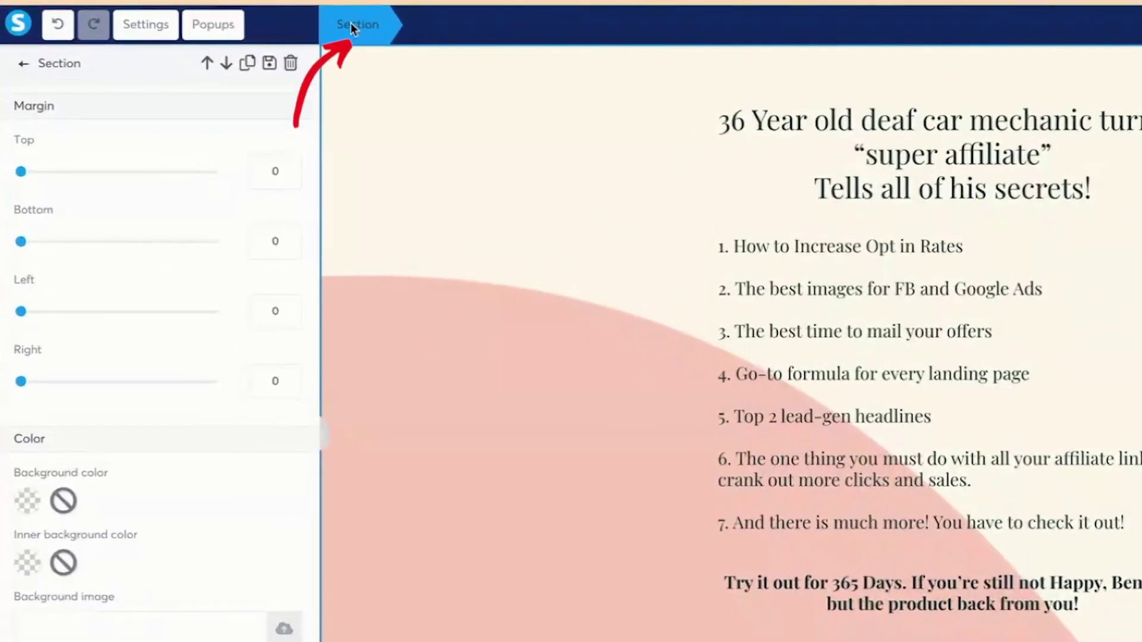
left_click(269, 62)
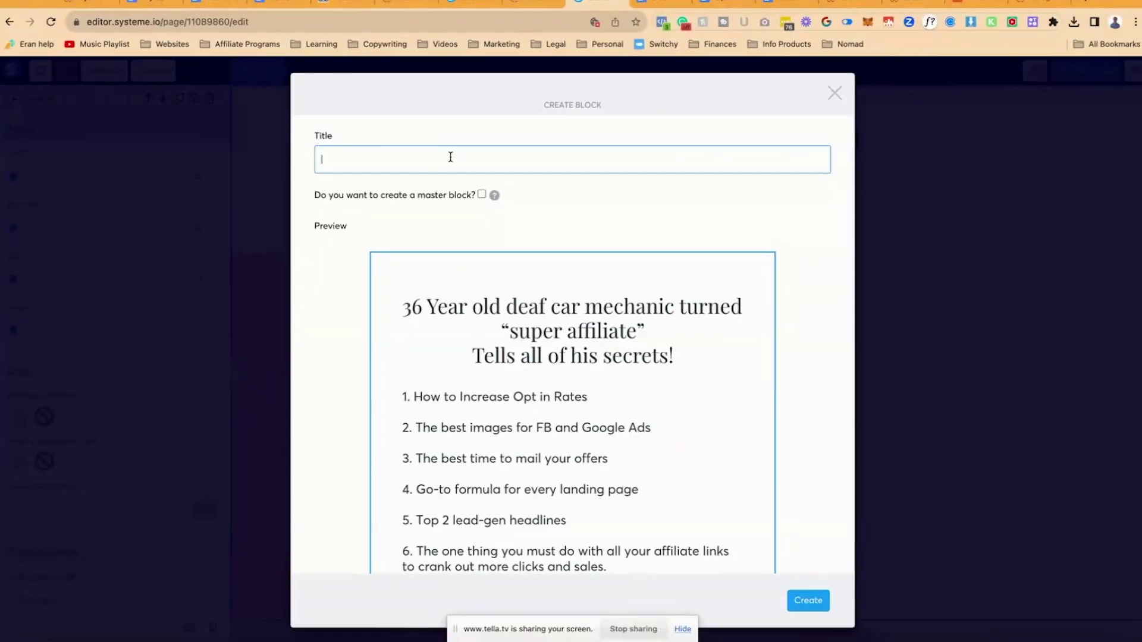
type("canva landing")
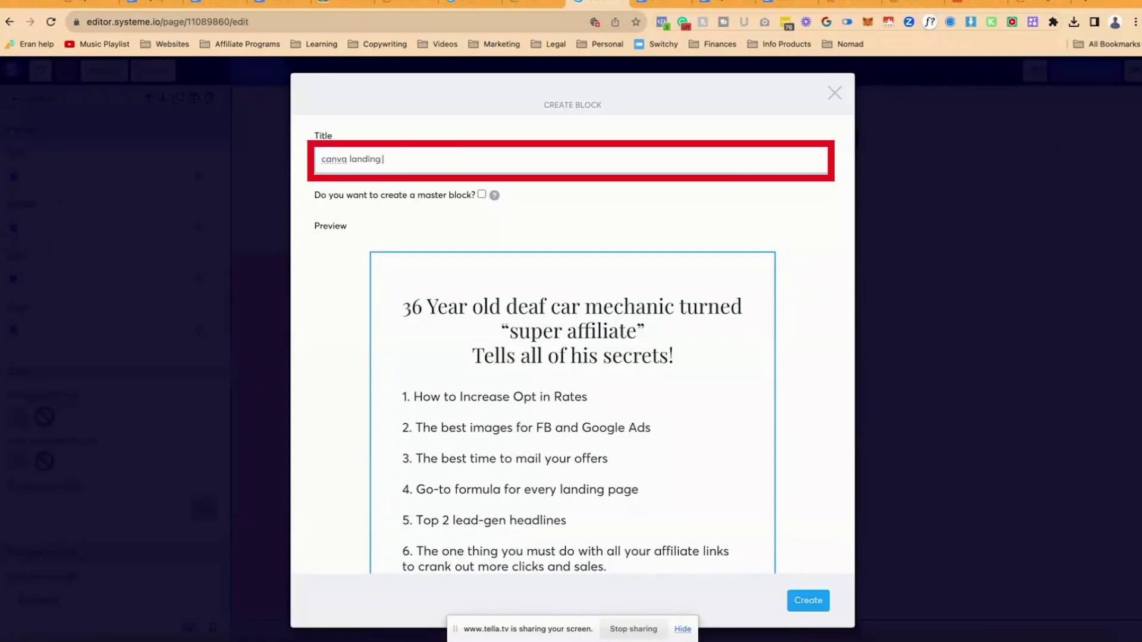
type(" page template share (section)")
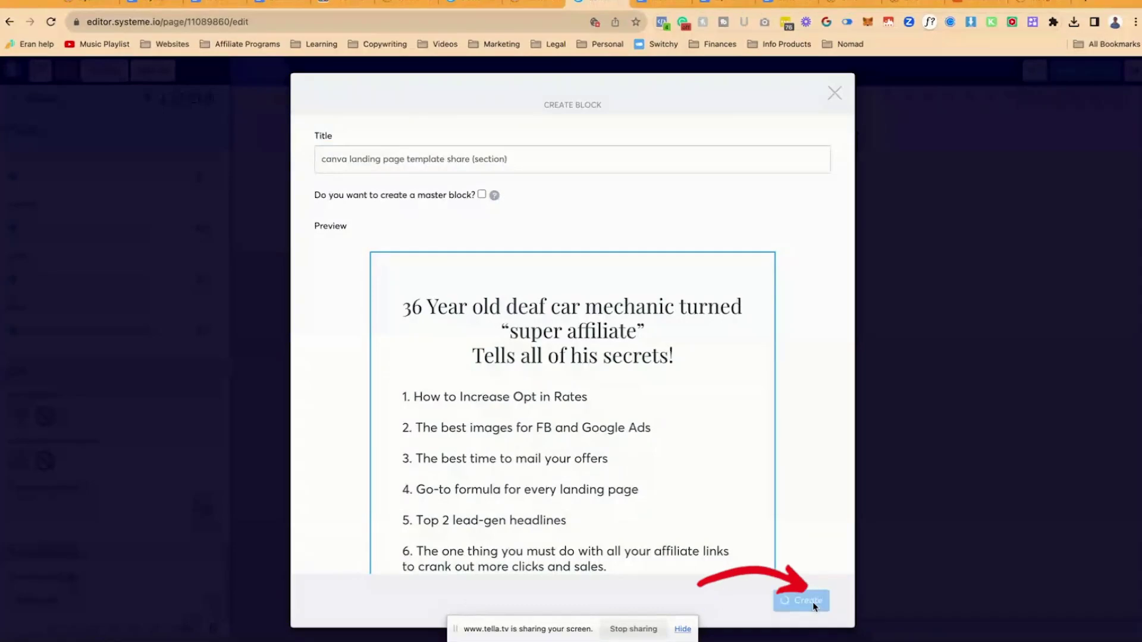
left_click(809, 600)
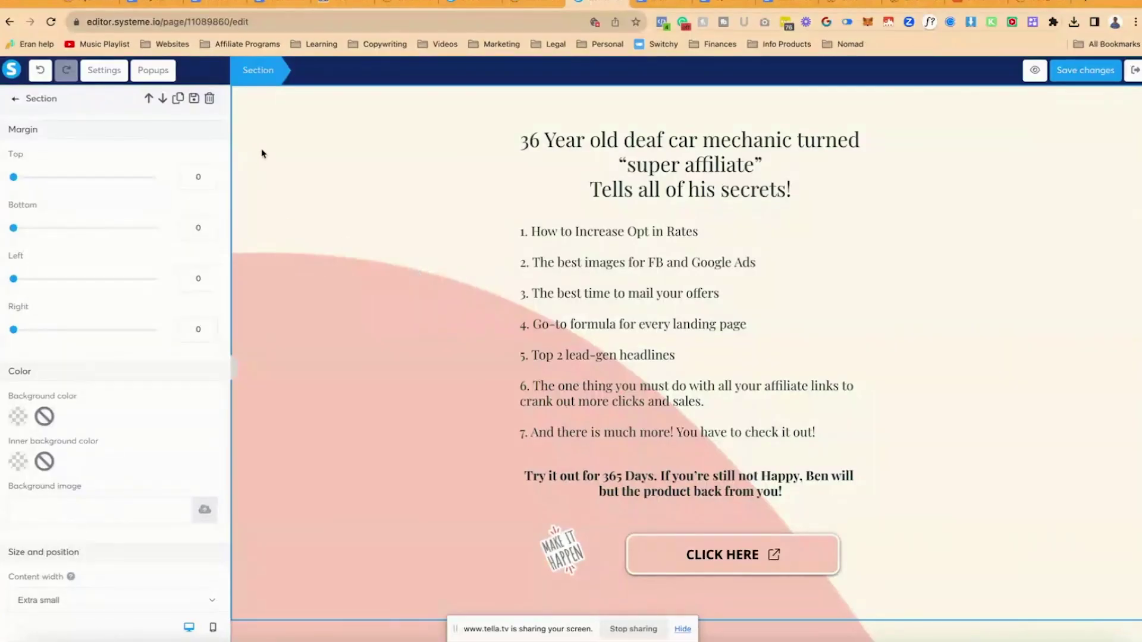
left_click(1095, 70)
Close the section settings panel and return to the page editor.
left_click(16, 100)
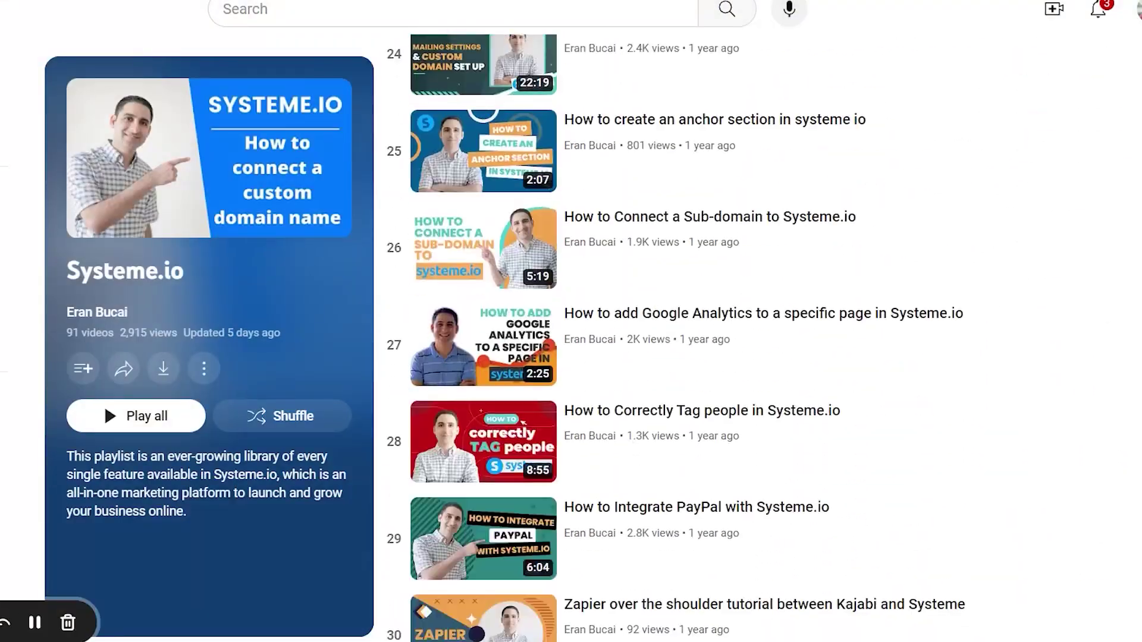
scroll(759, 333, "down", 20)
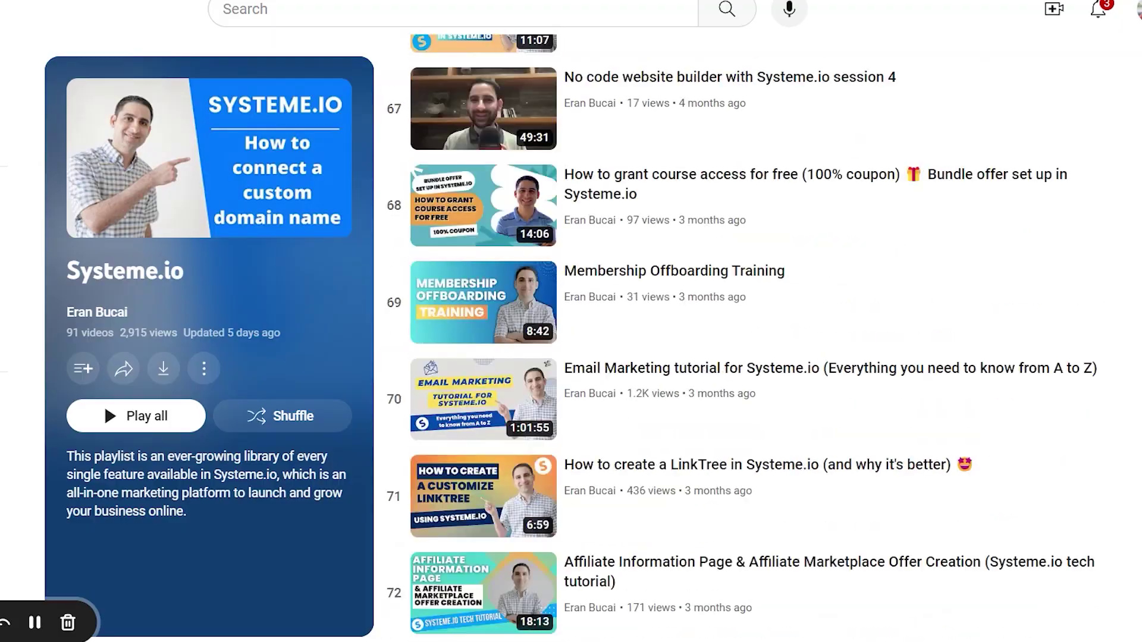